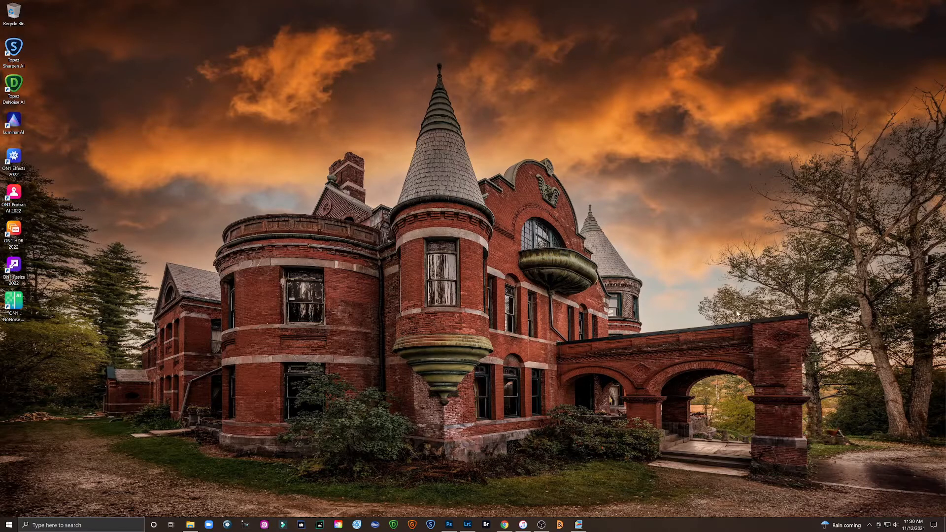
Switch to Lightroom Classic, browse the 2021-10-09 folder's thumbnails and select the attic sink room exposure DSC07723.ARW
left_click(468, 526)
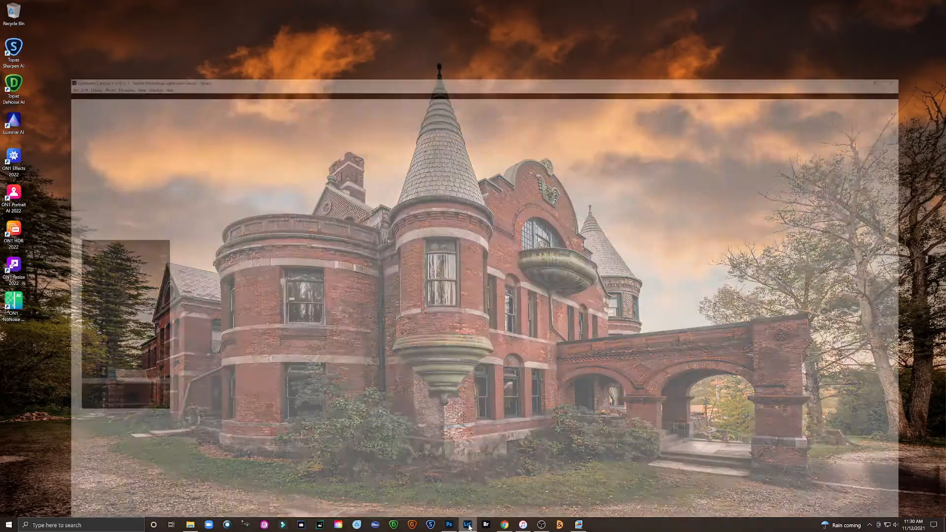
scroll(499, 350, "down", 5)
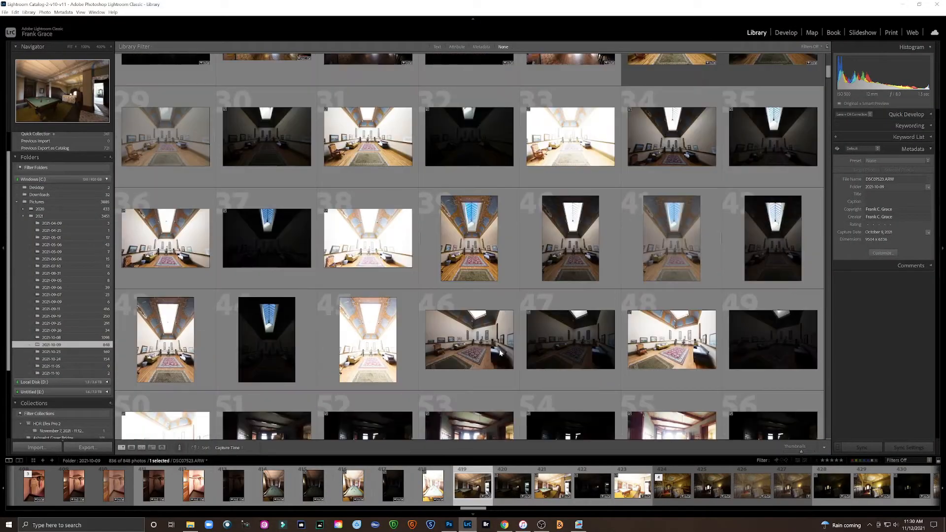
scroll(501, 353, "down", 10)
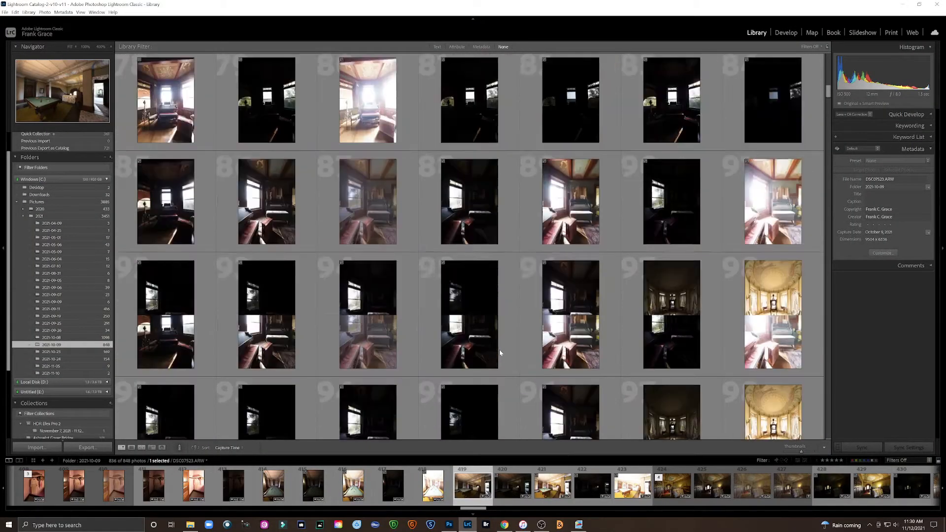
scroll(500, 353, "down", 10)
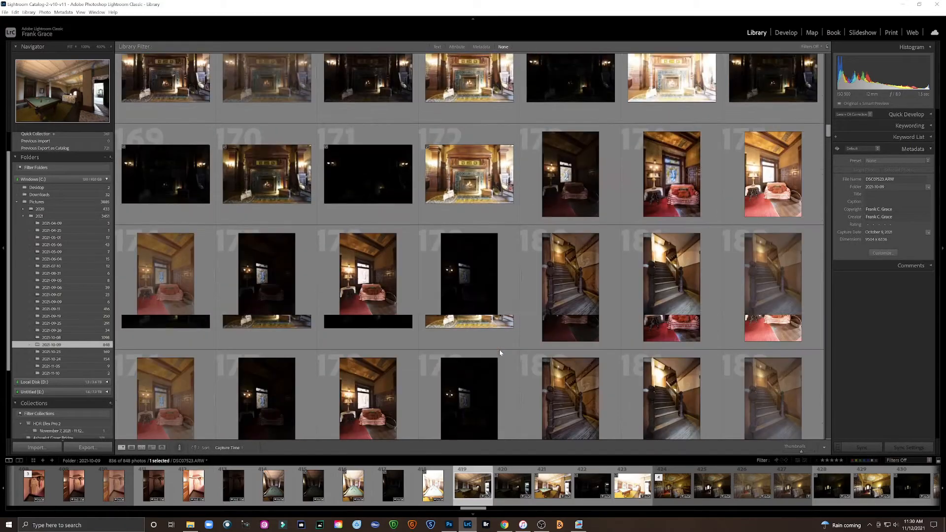
scroll(499, 353, "down", 10)
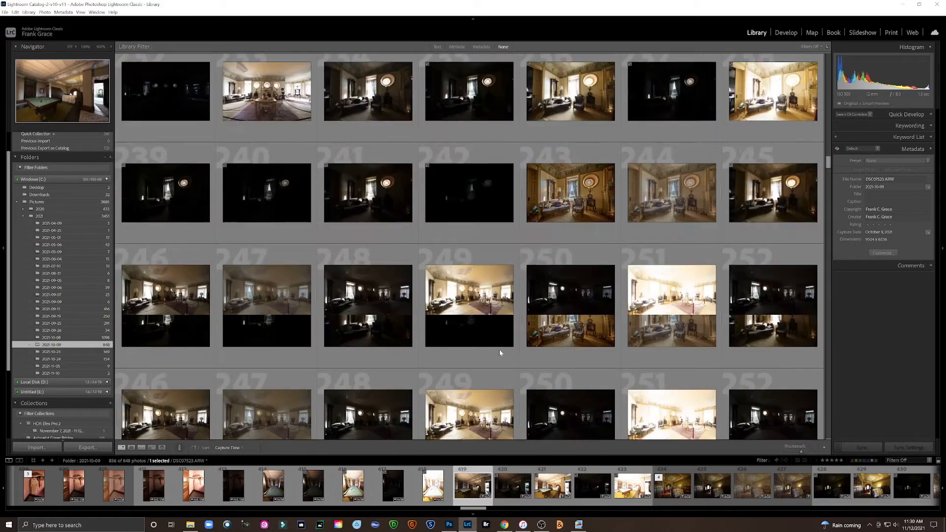
scroll(500, 353, "down", 10)
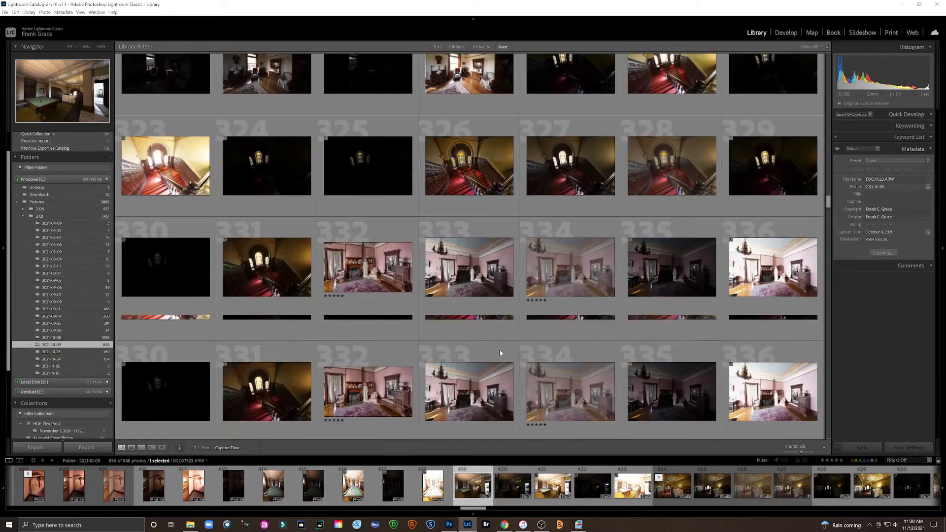
scroll(500, 353, "down", 10)
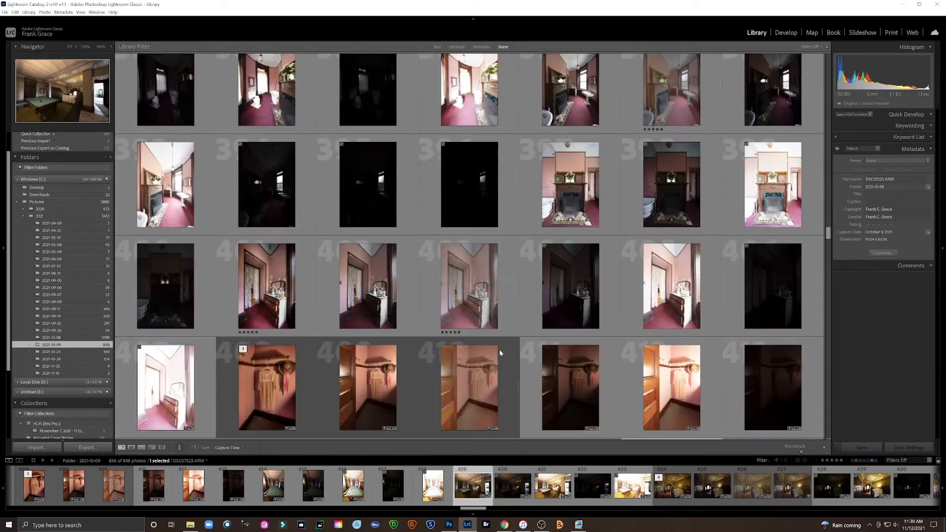
scroll(500, 353, "down", 5)
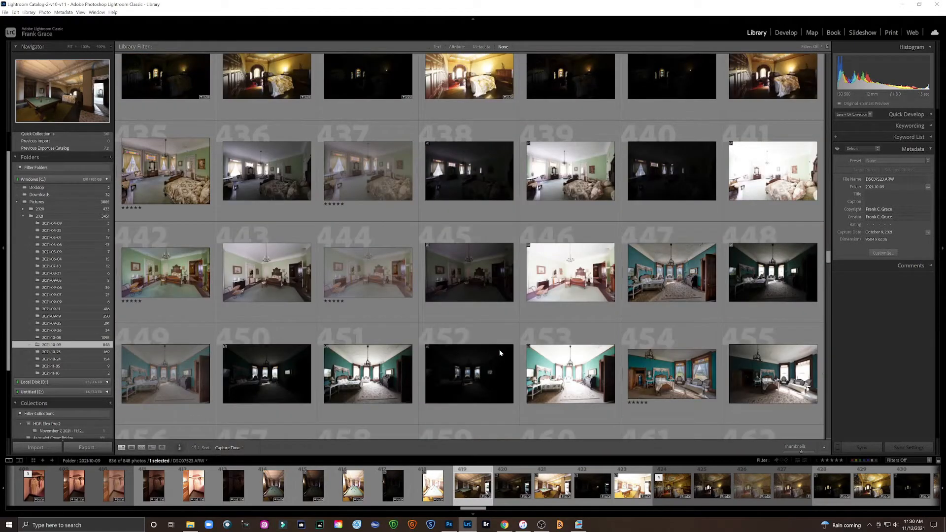
scroll(500, 353, "down", 5)
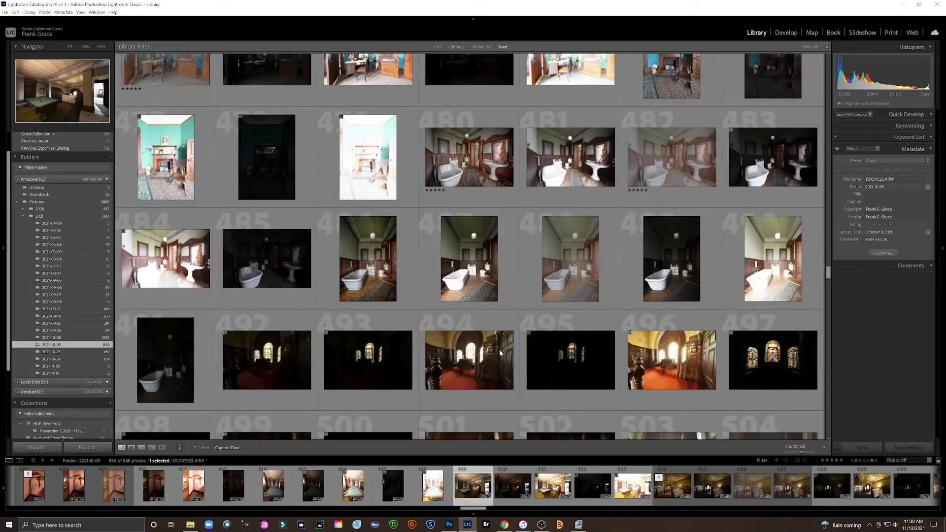
scroll(499, 350, "down", 1)
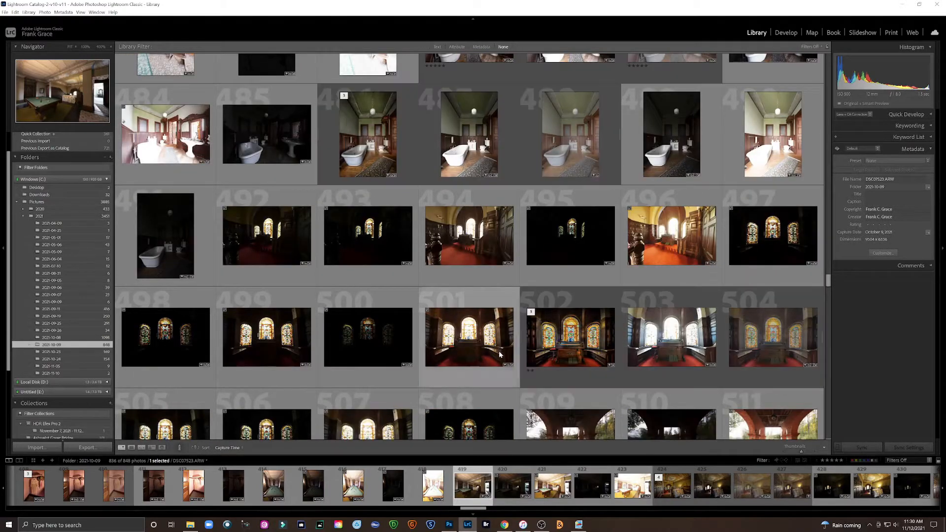
scroll(525, 353, "down", 7)
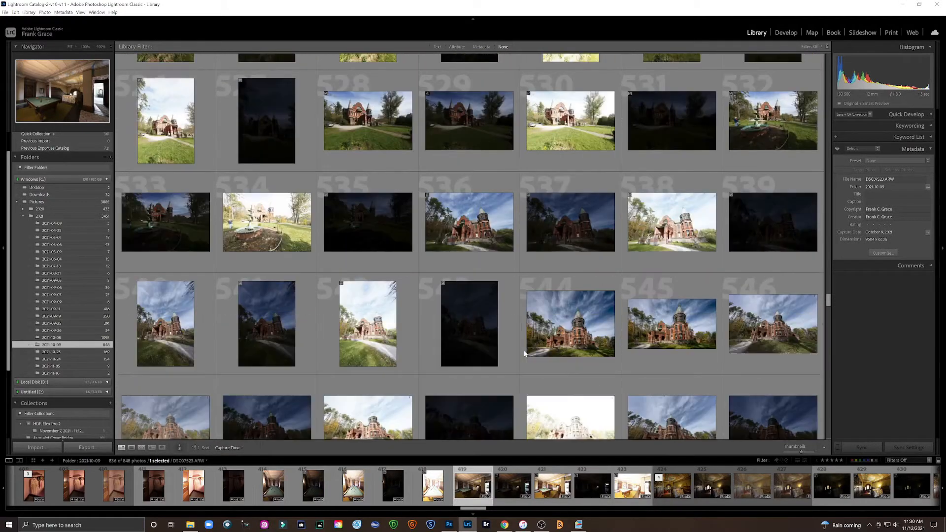
scroll(524, 353, "down", 6)
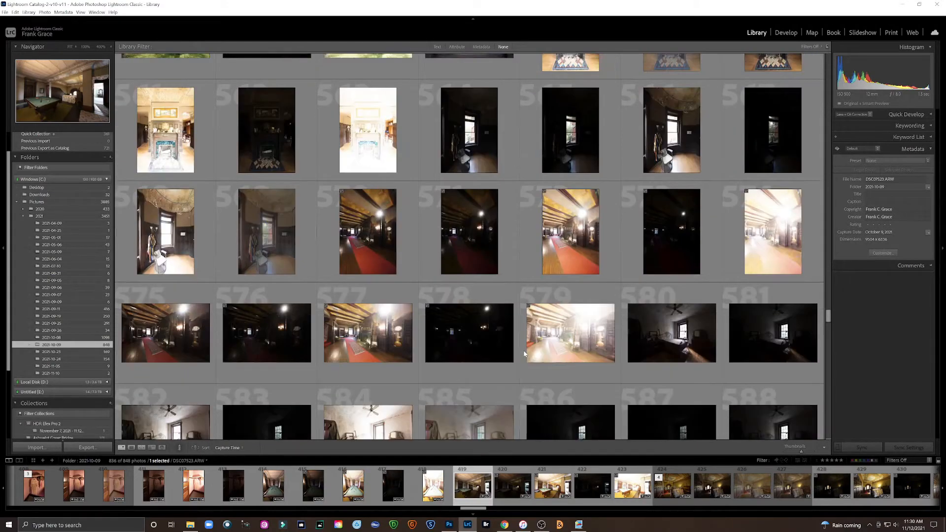
scroll(524, 354, "down", 6)
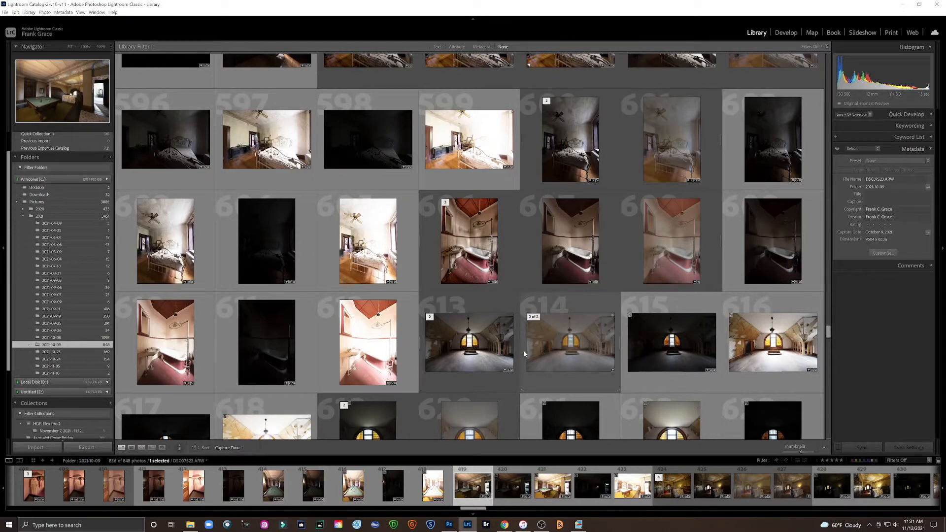
scroll(524, 353, "down", 6)
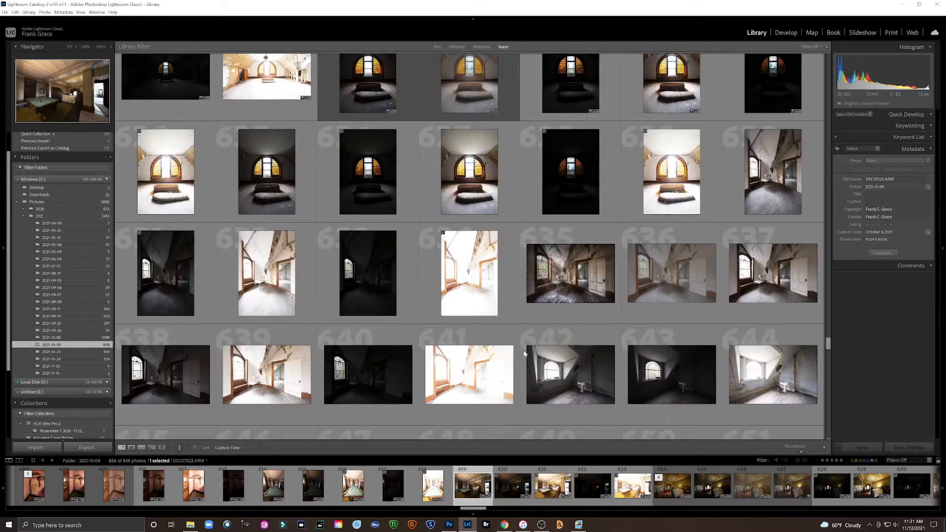
scroll(524, 352, "down", 5)
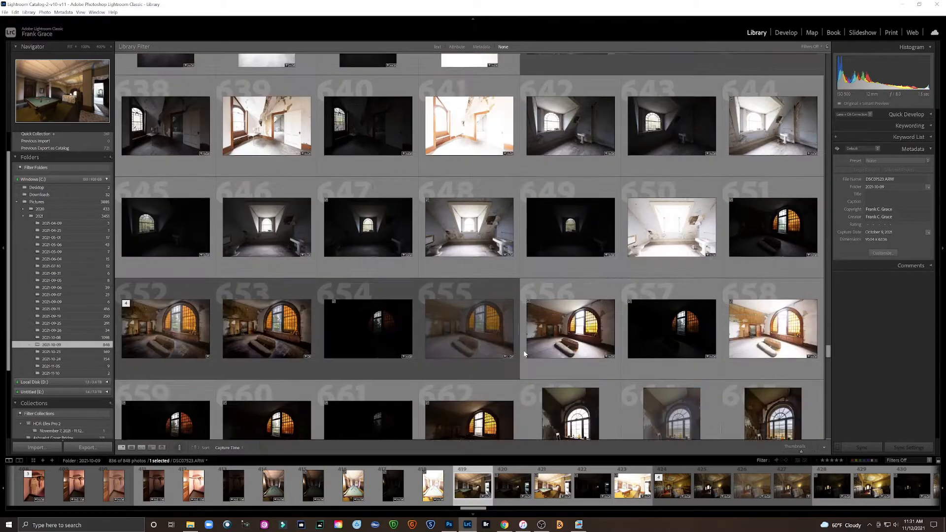
scroll(524, 353, "up", 2)
scroll(524, 353, "up", 3)
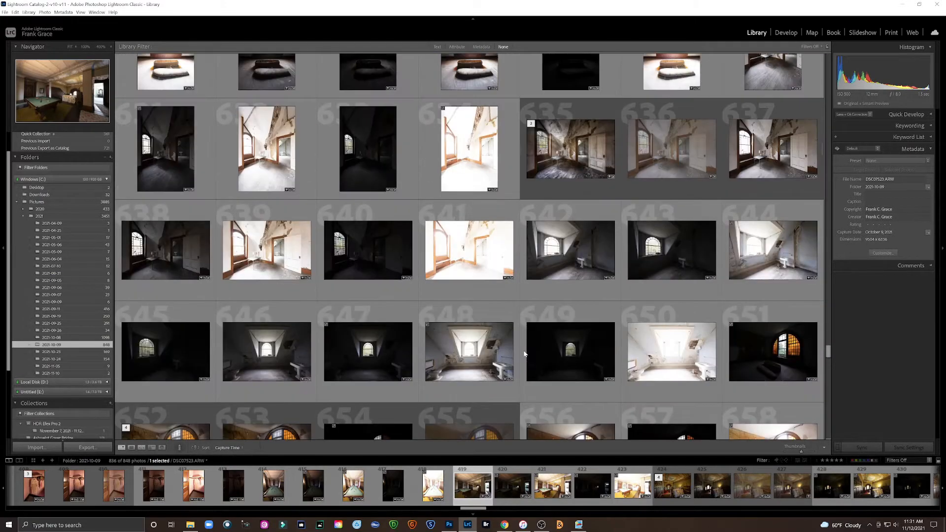
scroll(525, 353, "up", 2)
scroll(524, 354, "down", 2)
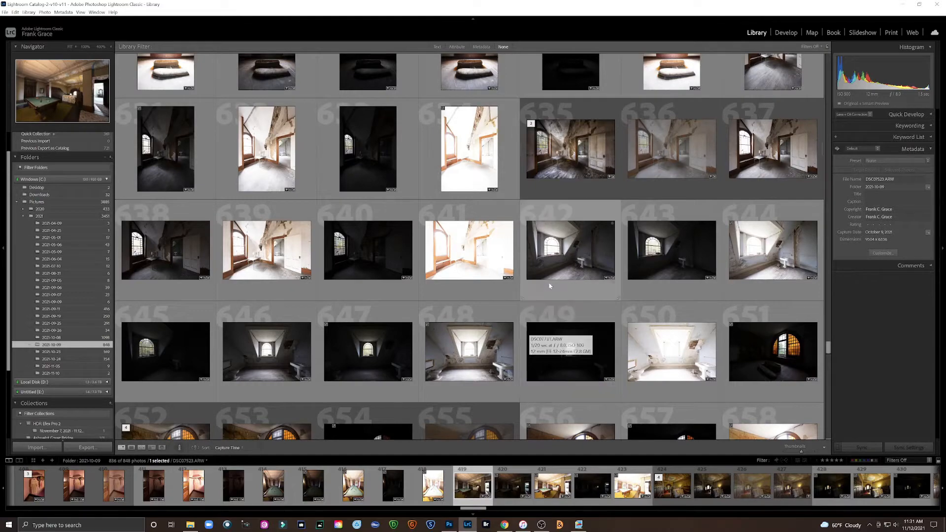
left_click(570, 250)
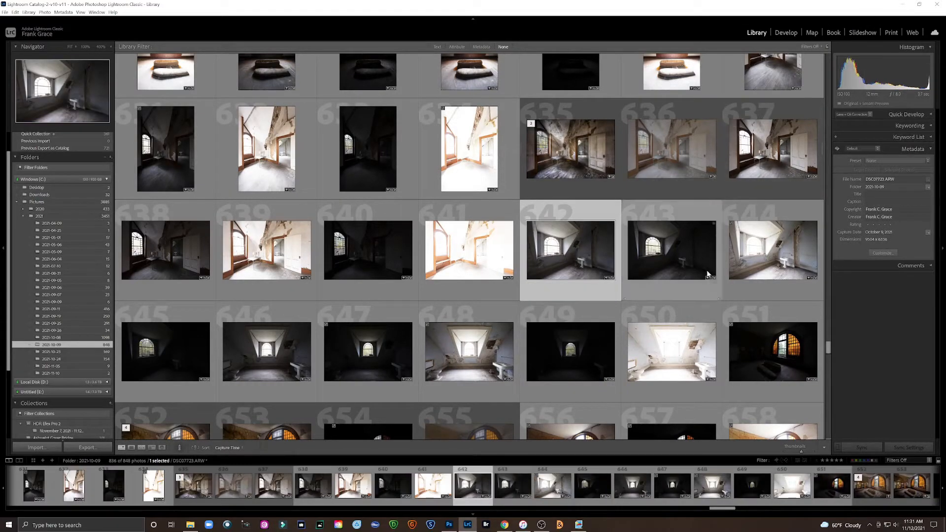
Look through the folder's remaining thumbnails down to the mansion exteriors and return to the attic room photos
scroll(706, 273, "down", 5)
scroll(705, 273, "down", 5)
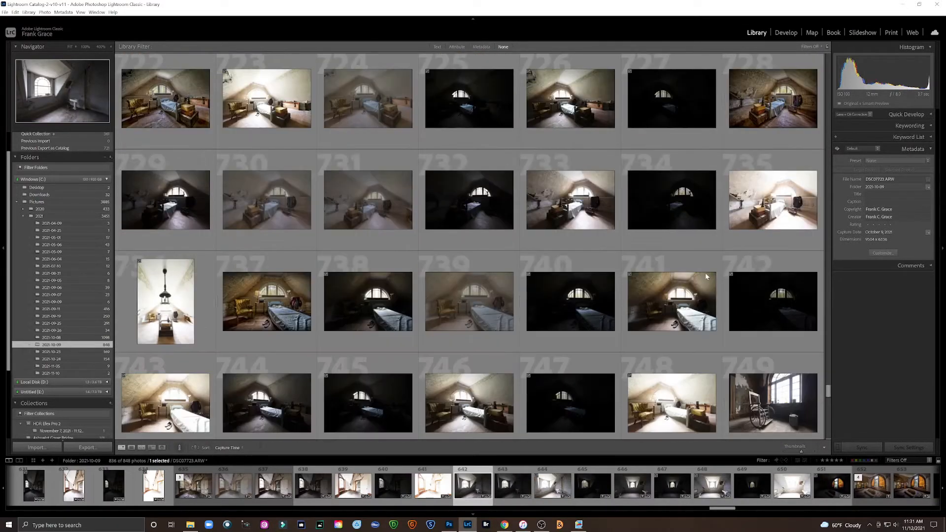
scroll(705, 273, "down", 10)
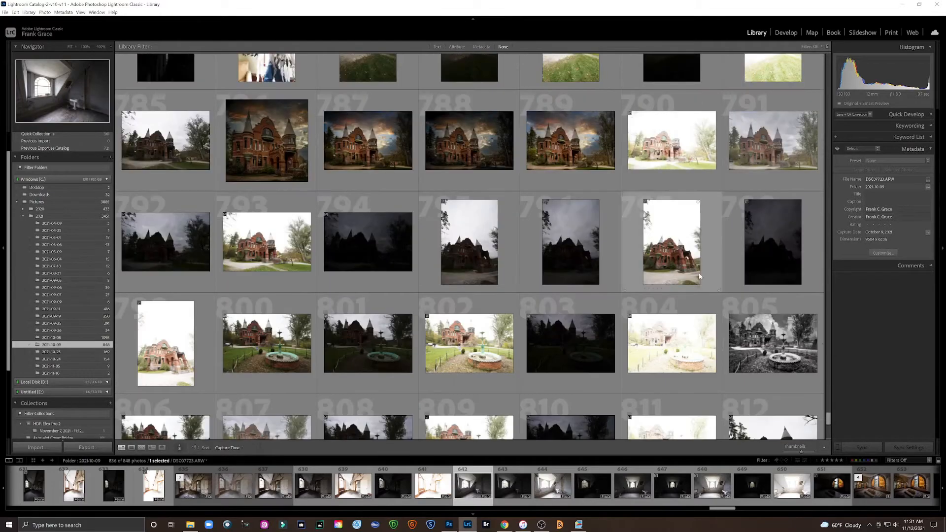
scroll(699, 275, "down", 2)
scroll(699, 275, "up", 10)
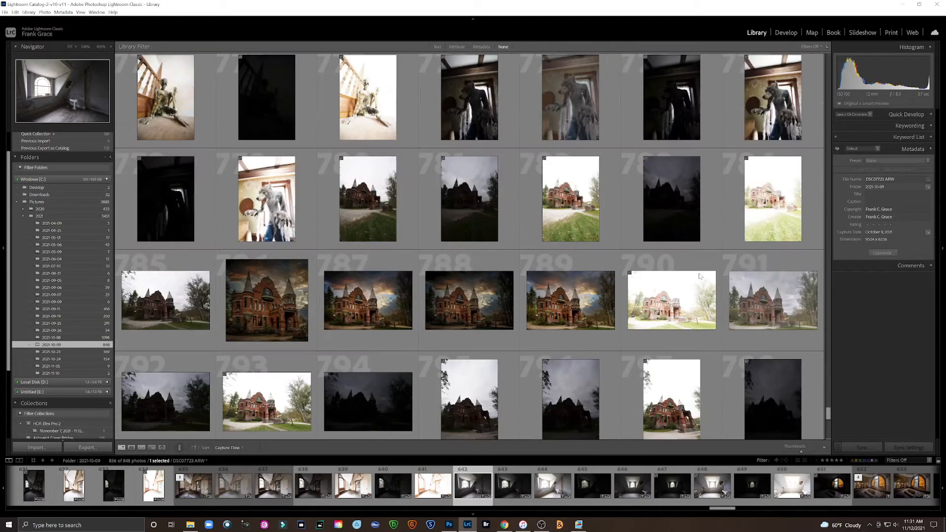
scroll(699, 276, "up", 10)
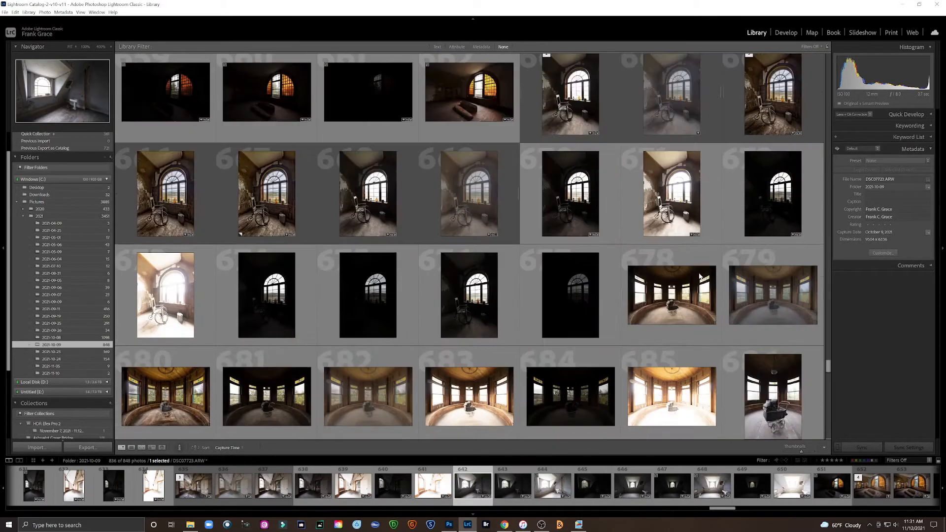
scroll(699, 274, "up", 6)
scroll(699, 273, "down", 2)
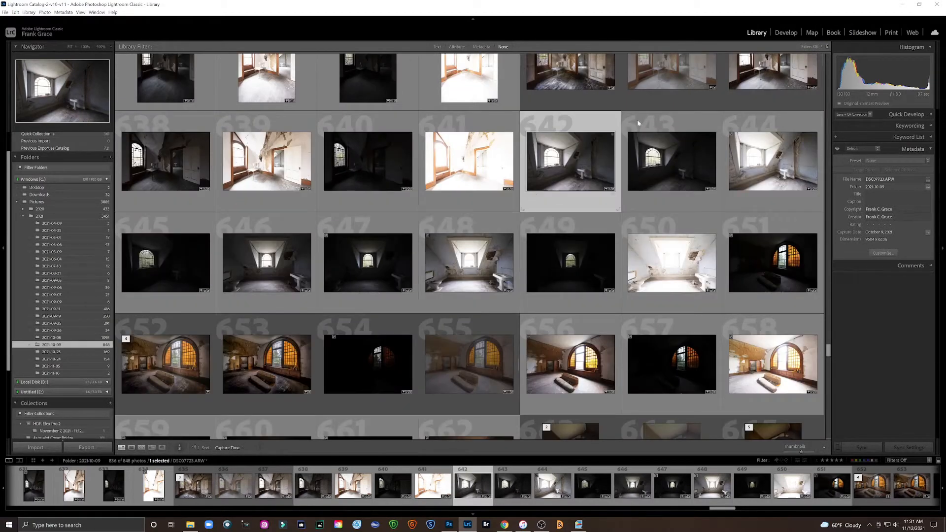
scroll(609, 121, "up", 2)
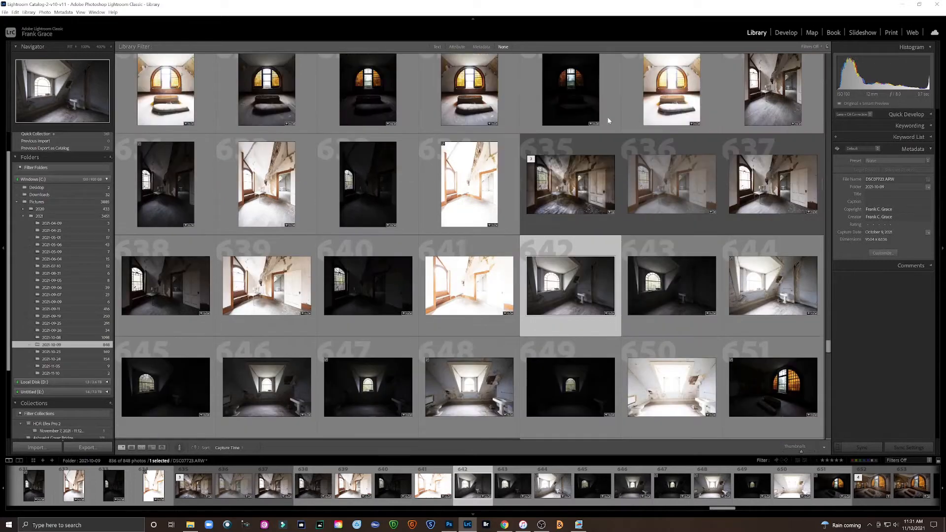
Open DSC07718HDR-Edit.tif in Develop and examine the sink seen through the doorway at 100%
left_click(571, 184)
key("d")
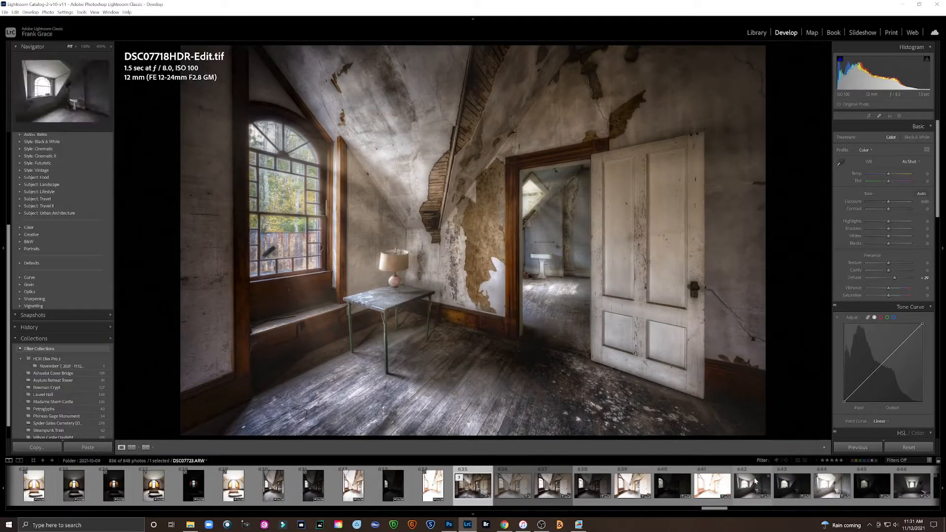
left_click(542, 259)
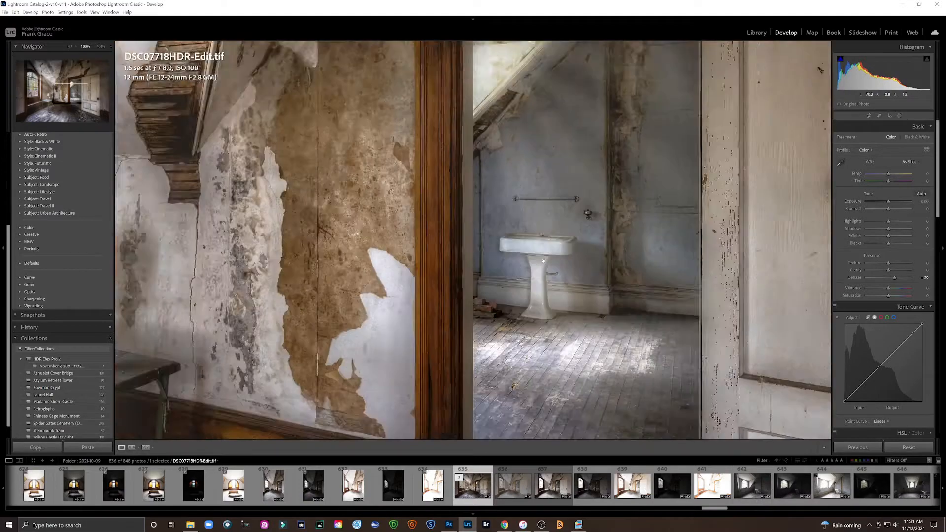
left_click(543, 259)
Display DSC07723.ARW and examine its arched window and the dark floor corner near the sink up close
left_click(752, 491)
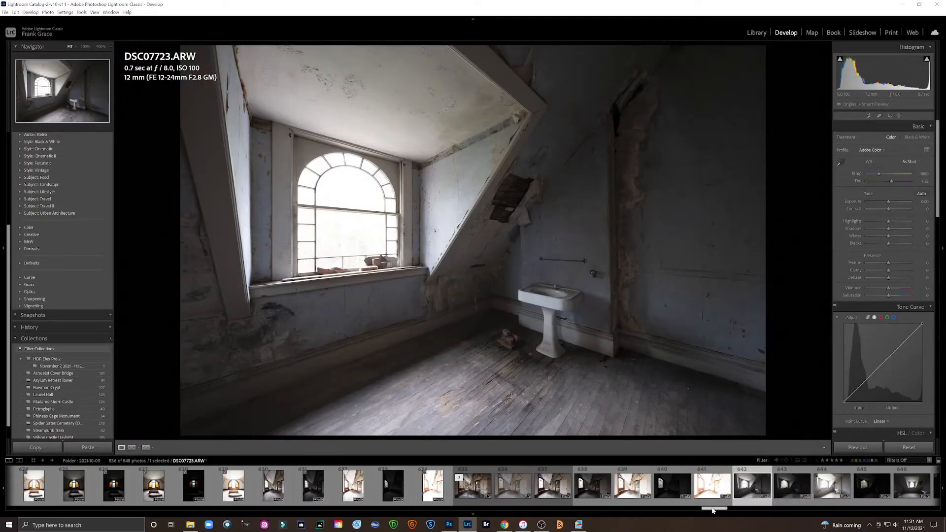
left_click_drag(713, 509, 718, 509)
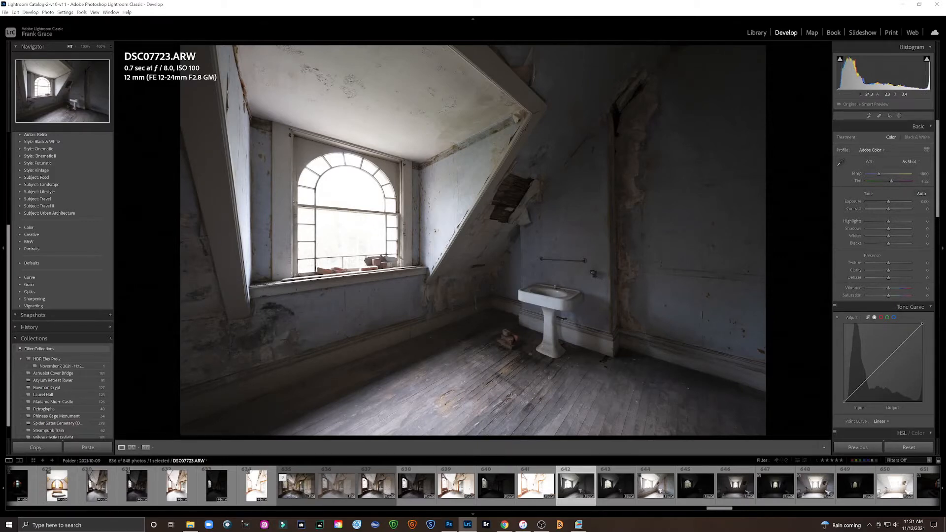
left_click(344, 230)
left_click(343, 230)
left_click(493, 324)
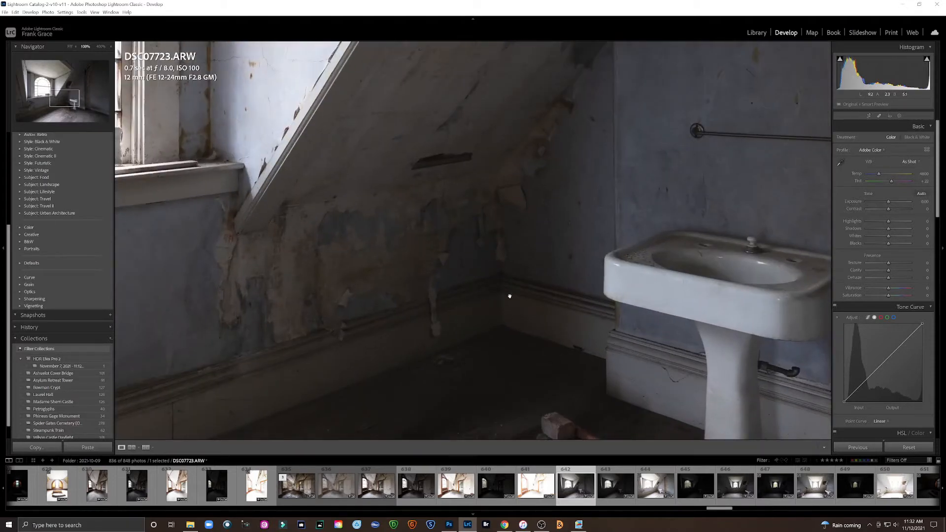
left_click(510, 296)
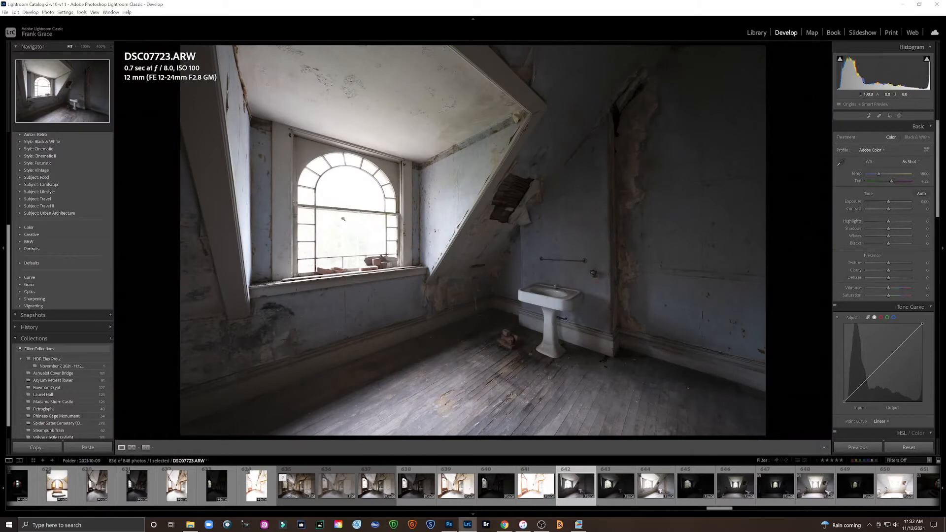
left_click(499, 301)
left_click(500, 301)
left_click(352, 208)
left_click(352, 207)
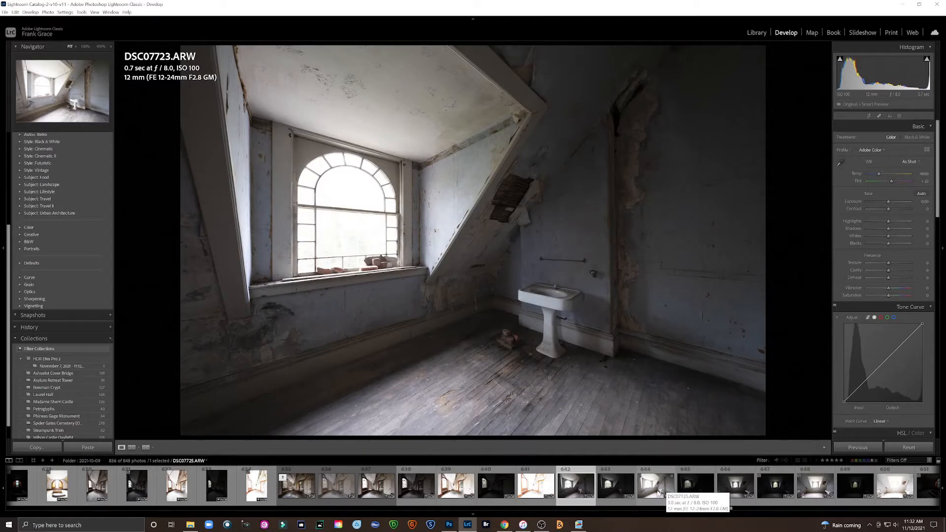
Examine the floor corner up close in the brighter exposure DSC07725.ARW and return to DSC07723.ARW for comparison
left_click(659, 491)
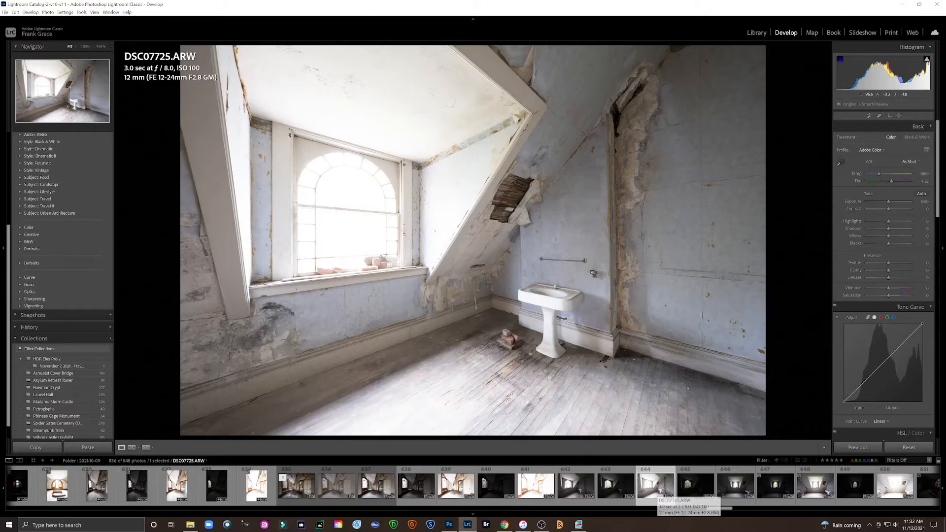
left_click(494, 330)
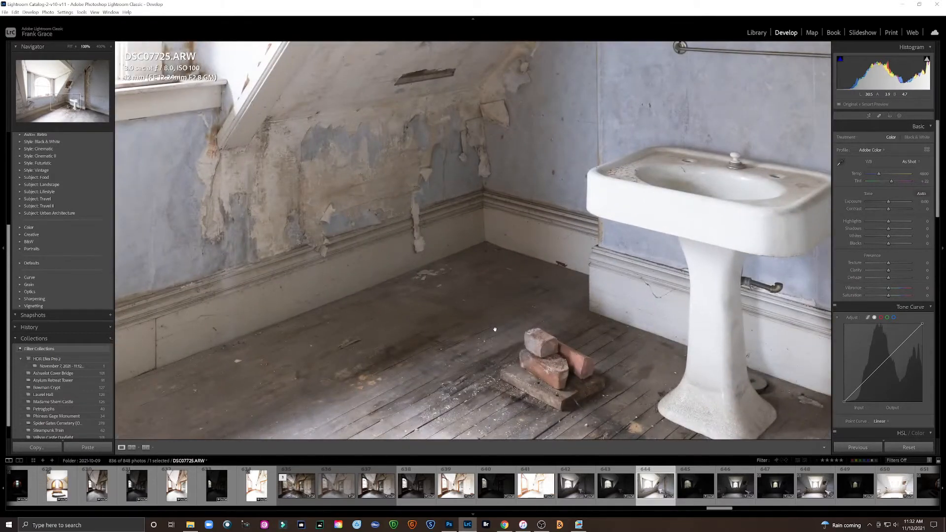
left_click(494, 330)
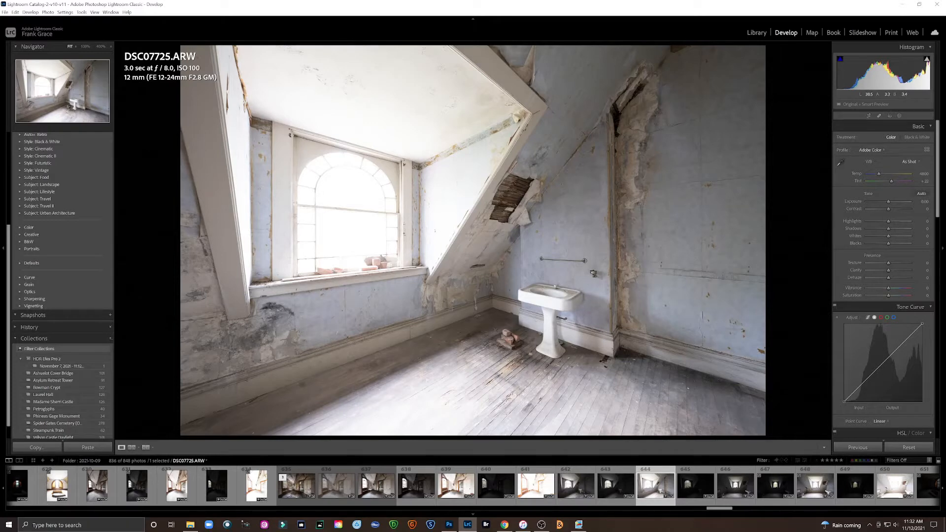
left_click(576, 485)
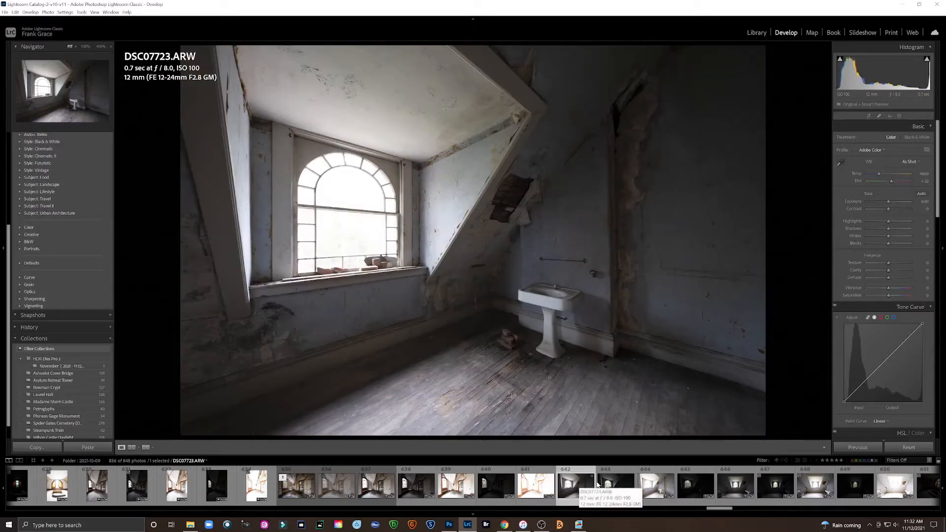
Step through the brackets to DSC07726.ARW and examine the trees outside its arched window at 100%
key("Right")
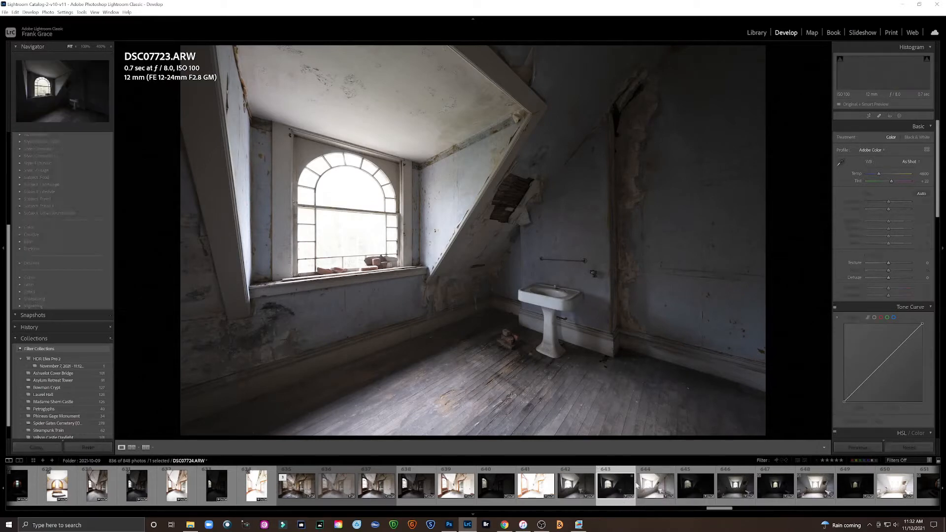
key("Right")
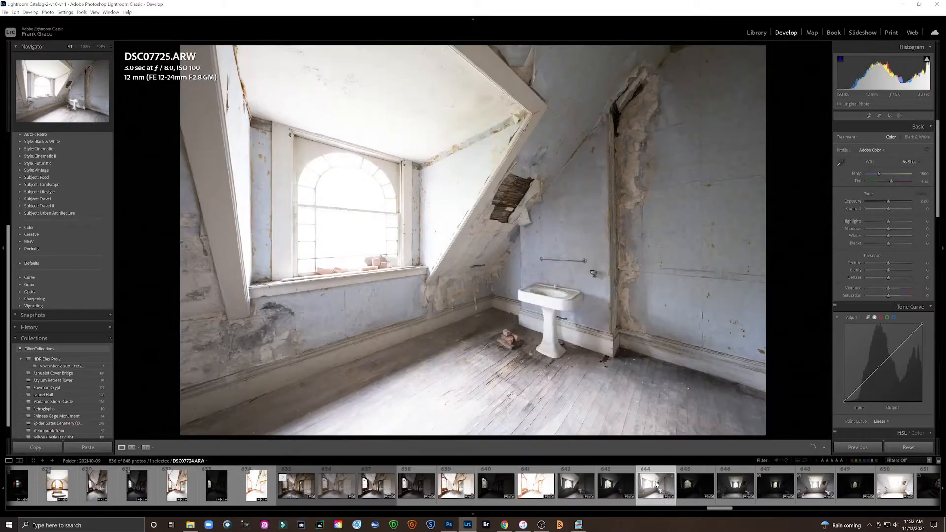
key("Right")
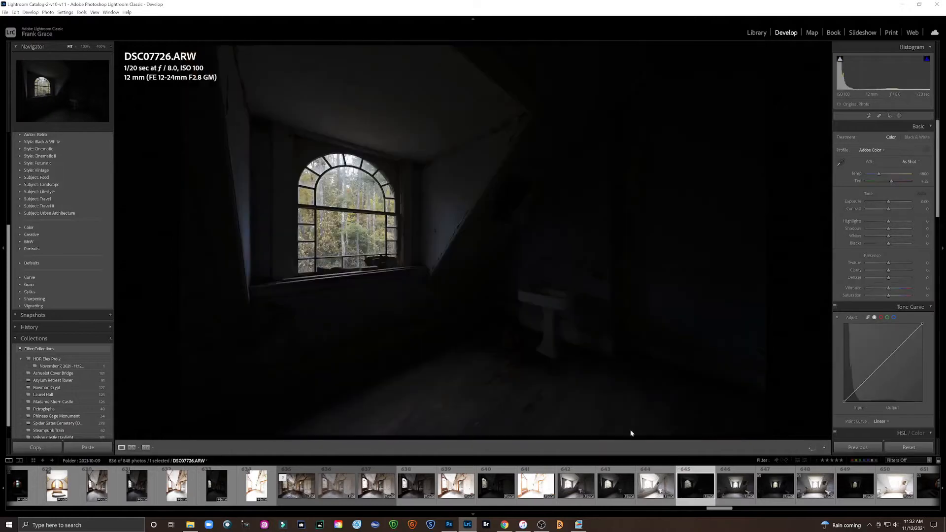
left_click(357, 221)
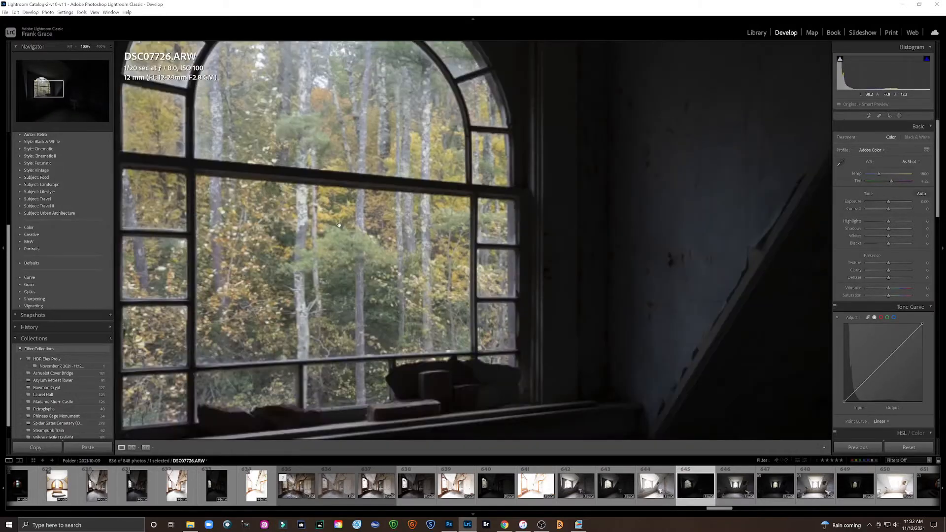
left_click(345, 223)
left_click(339, 226)
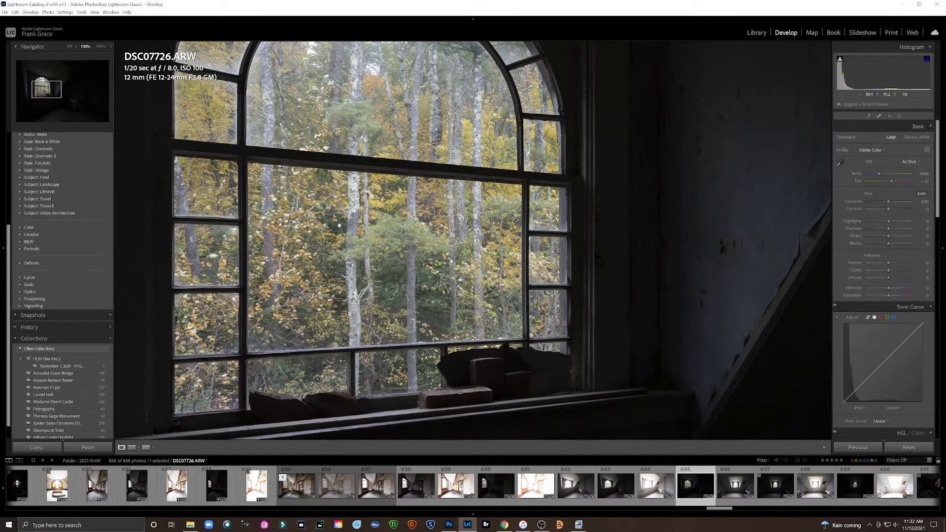
left_click(339, 226)
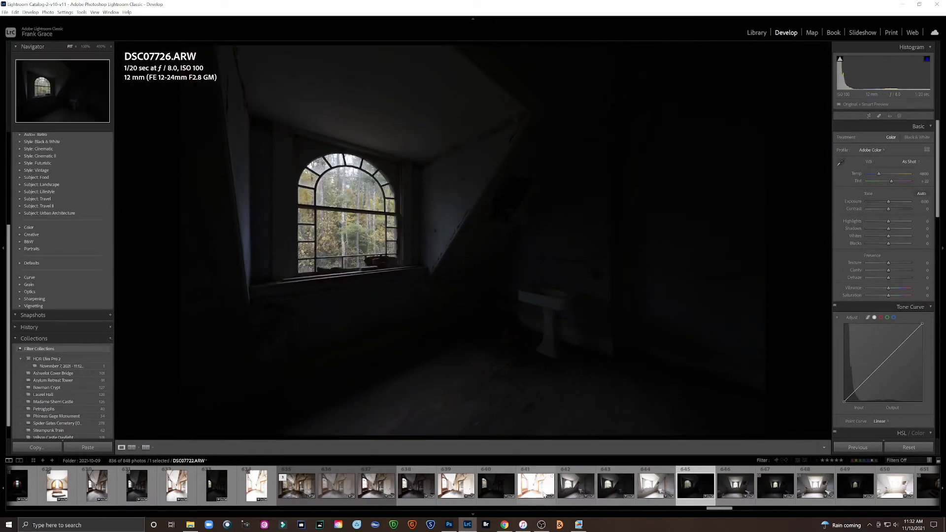
Display DSC07723.ARW and compare its arched window up close with Remove Chromatic Aberration off and on
left_click(575, 485)
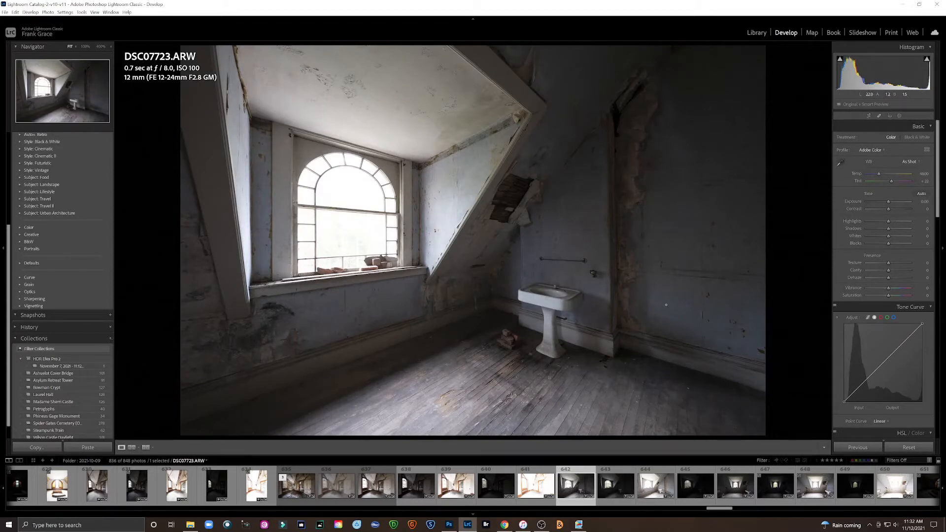
scroll(887, 296, "down", 5)
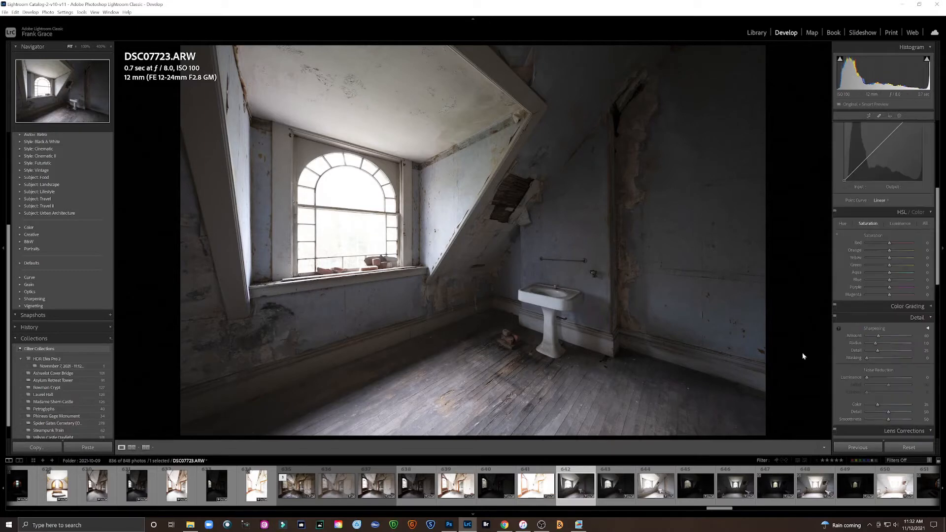
scroll(890, 333, "down", 5)
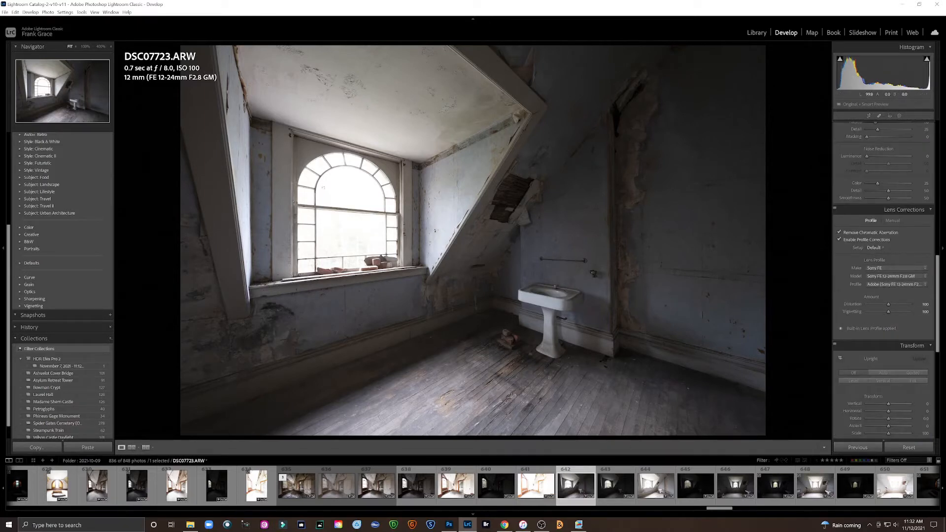
left_click(325, 202)
left_click(840, 233)
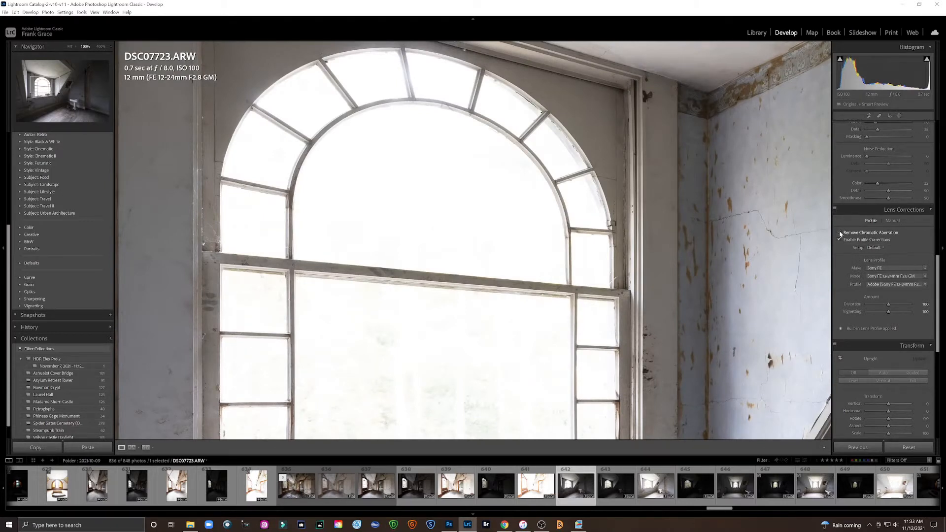
left_click(841, 233)
left_click(490, 302)
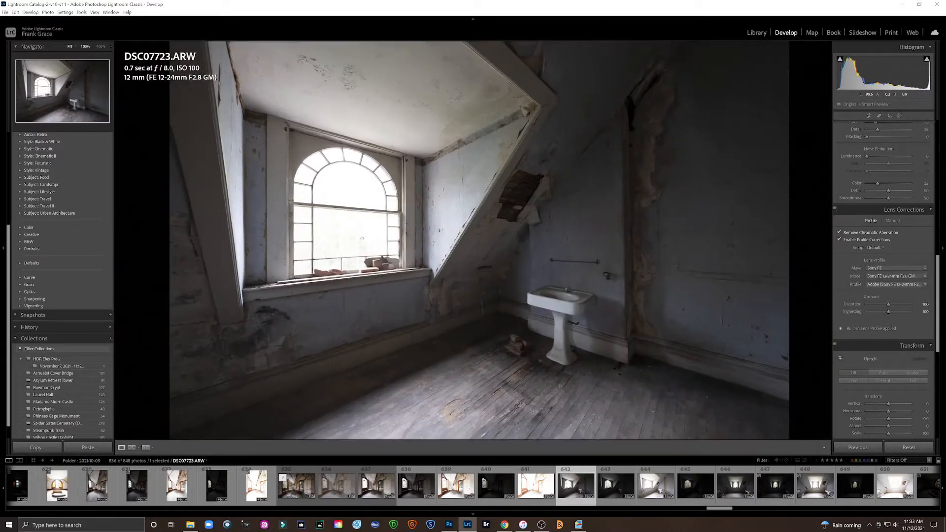
left_click(360, 235)
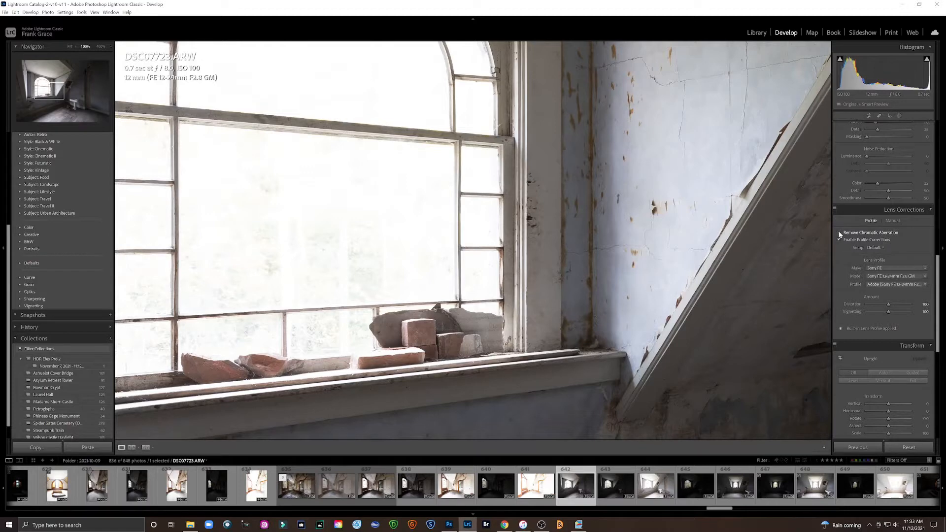
left_click(355, 218)
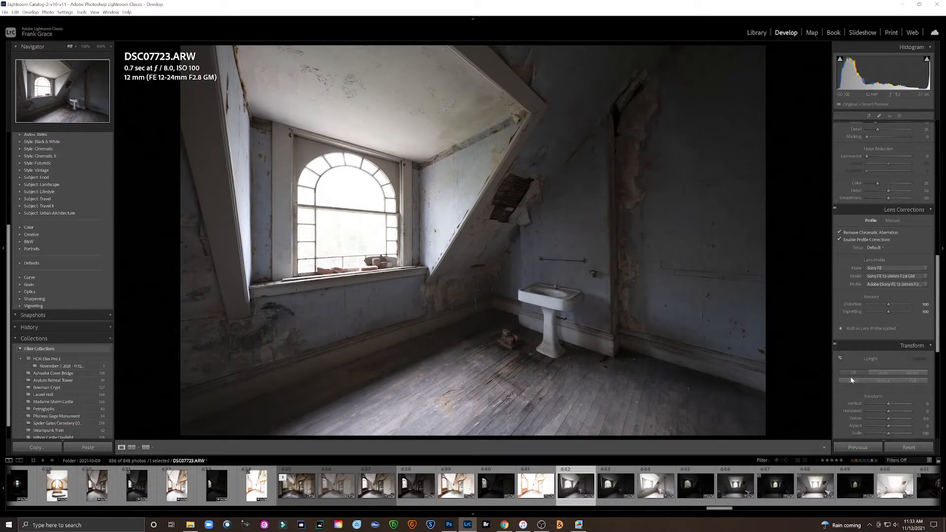
Straighten DSC07723.ARW with Guided Upright, drawing vertical guides along the wall edge beside the window and the wall corner beside the sink
scroll(852, 381, "down", 3)
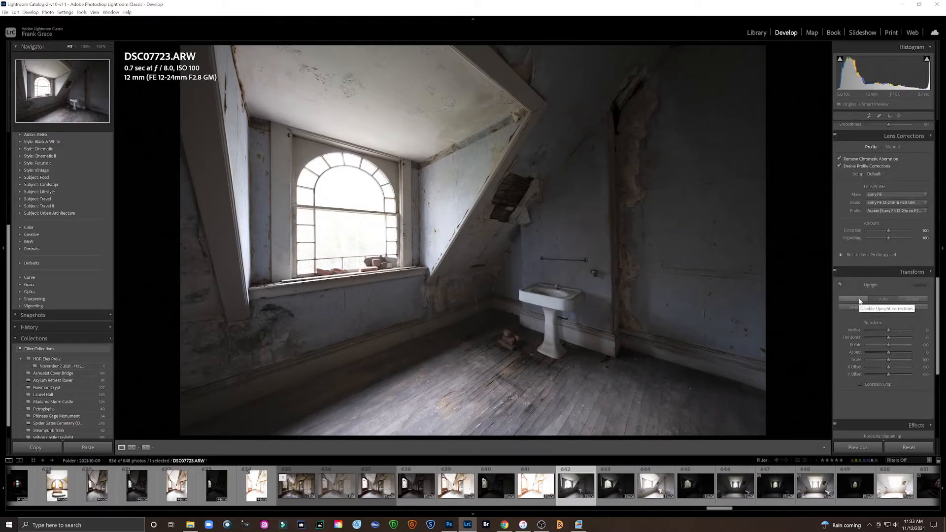
left_click(840, 285)
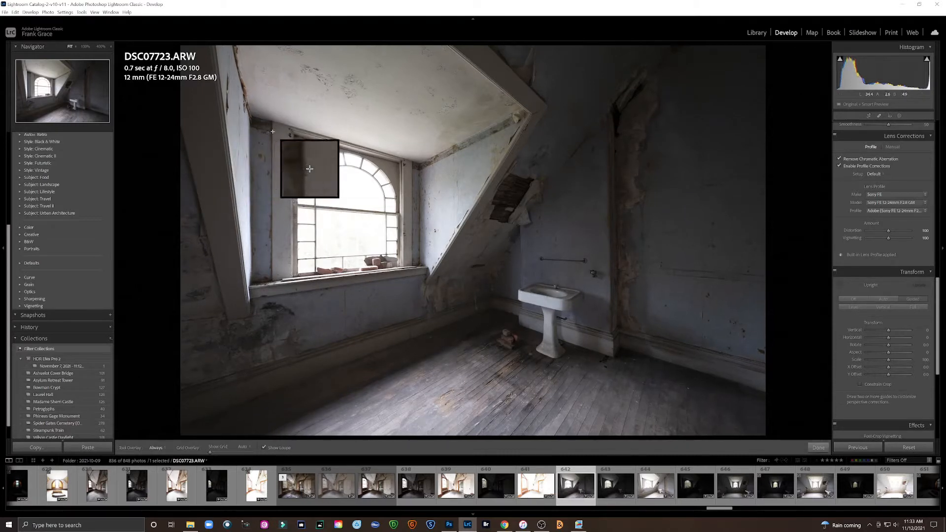
left_click_drag(273, 131, 272, 238)
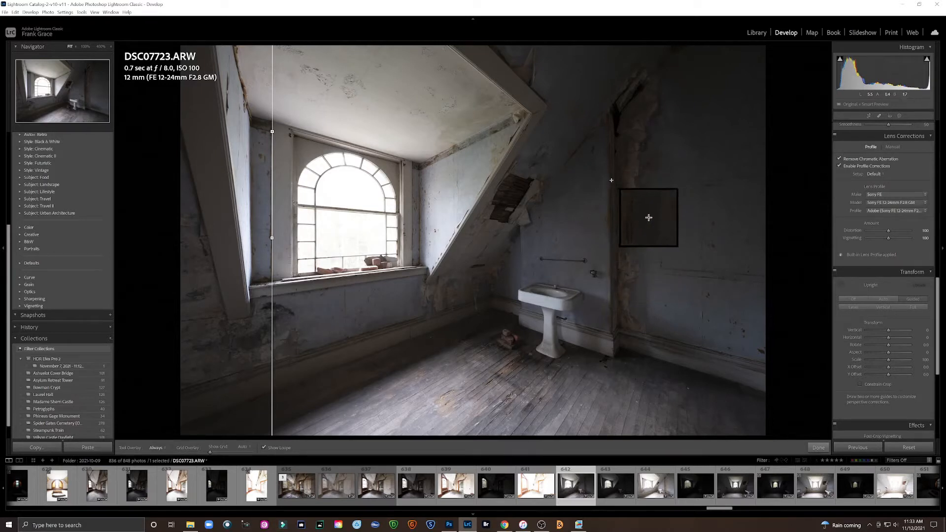
left_click_drag(611, 181, 612, 232)
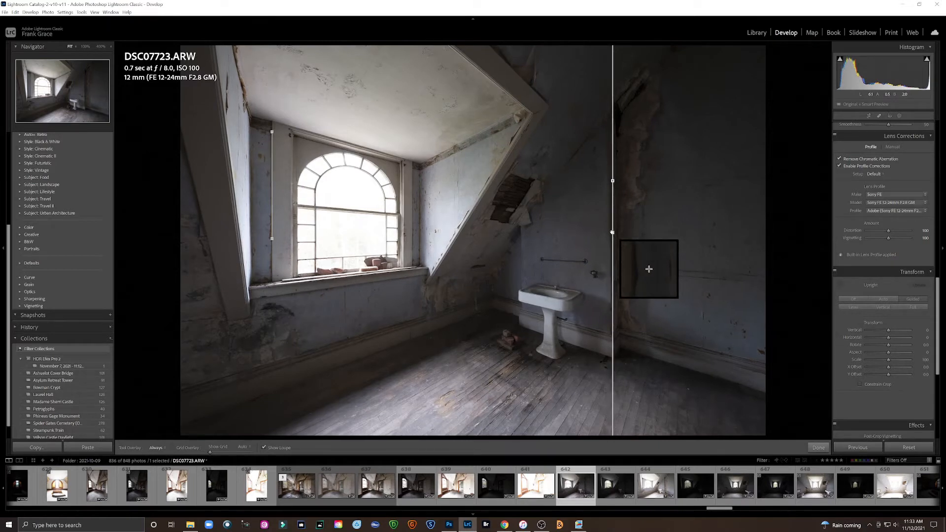
View the bright 10-second bathroom exposure DSC07732.ARW and return to DSC07723.ARW
left_click(697, 488, "shift")
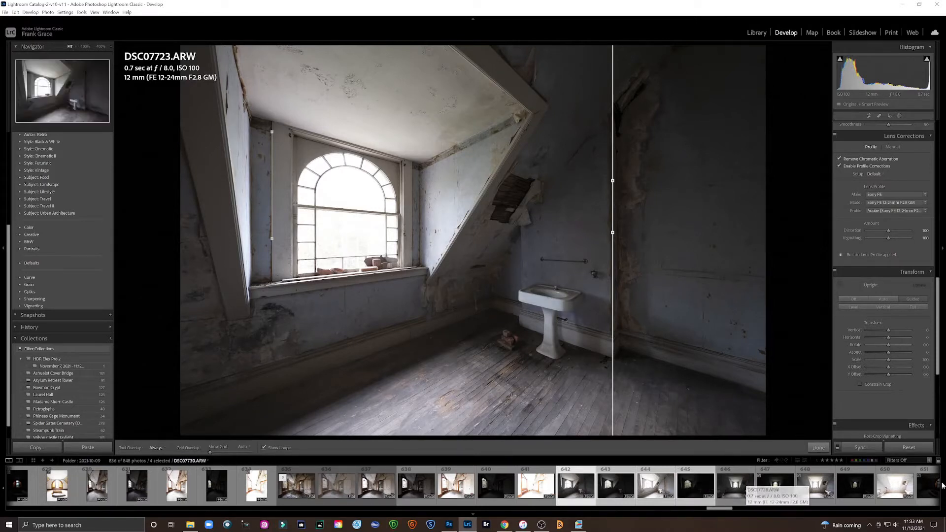
left_click(891, 493)
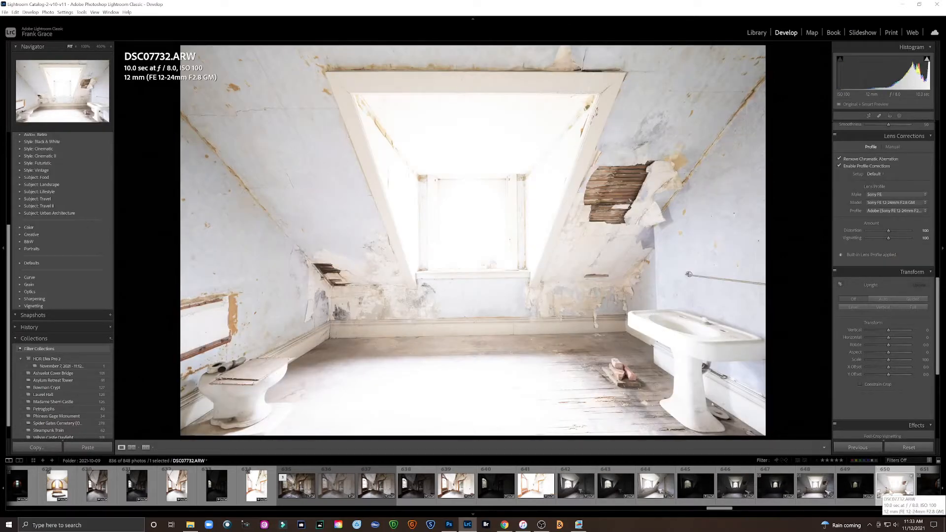
left_click(575, 486)
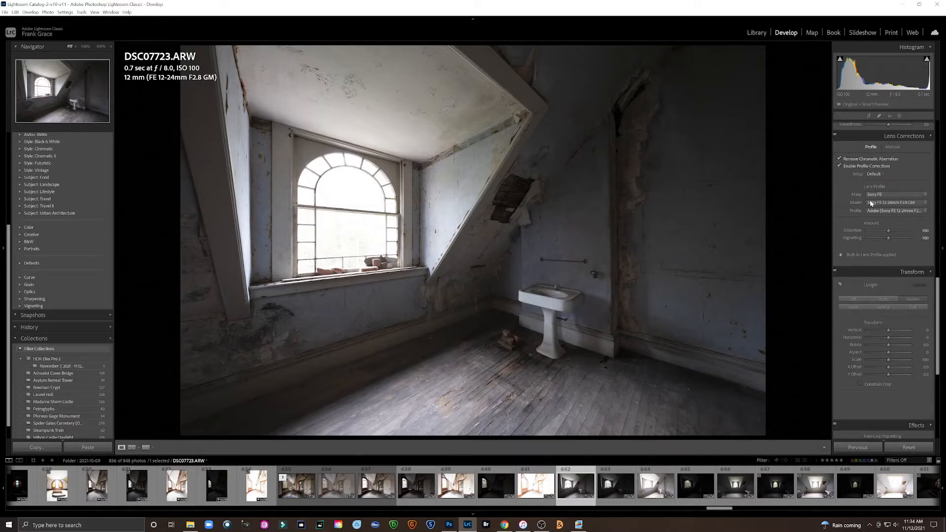
Compare DSC07723.ARW with its Transform corrections switched off and on
scroll(870, 202, "up", 10)
scroll(870, 202, "down", 10)
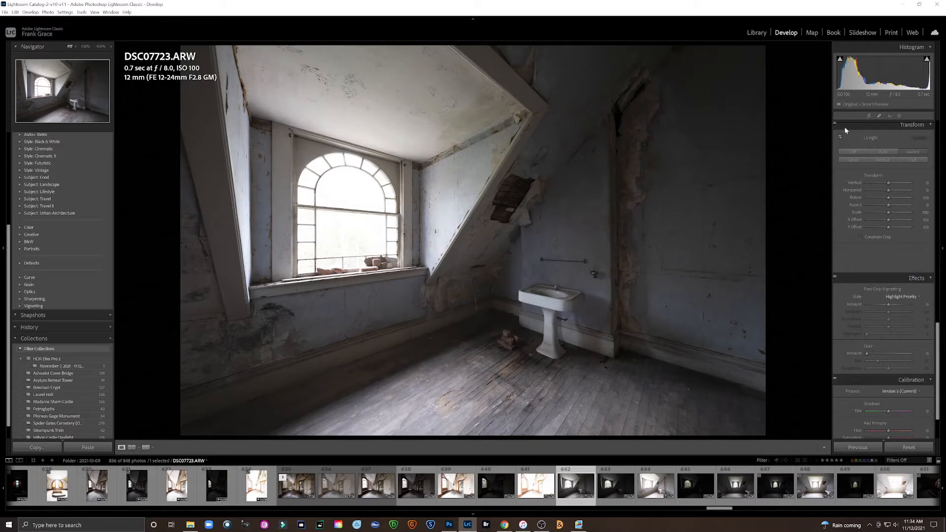
scroll(848, 138, "up", 2)
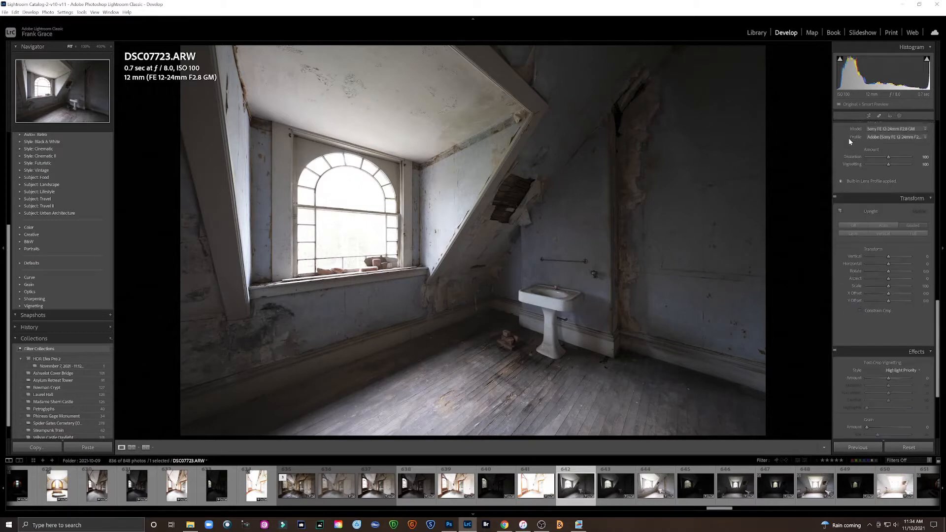
left_click(835, 198)
left_click(836, 198)
left_click(835, 198)
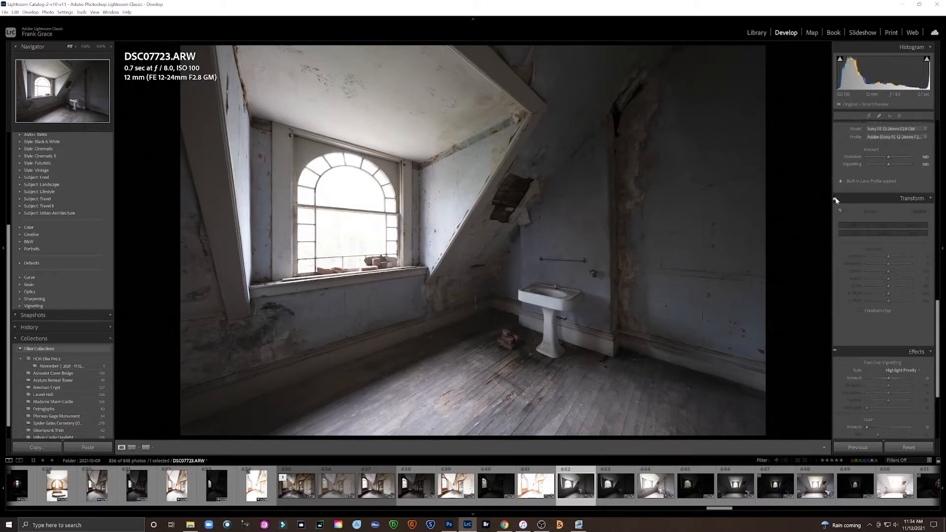
left_click(835, 197)
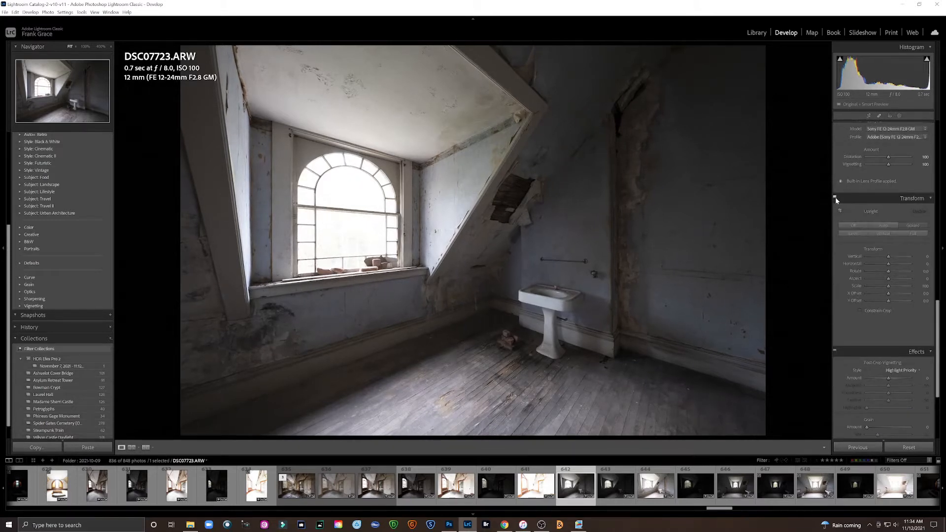
Synchronize the develop settings, except Masking, from DSC07723.ARW to the other three brackets and check DSC07724.ARW and DSC07725.ARW
left_click(696, 485, "shift")
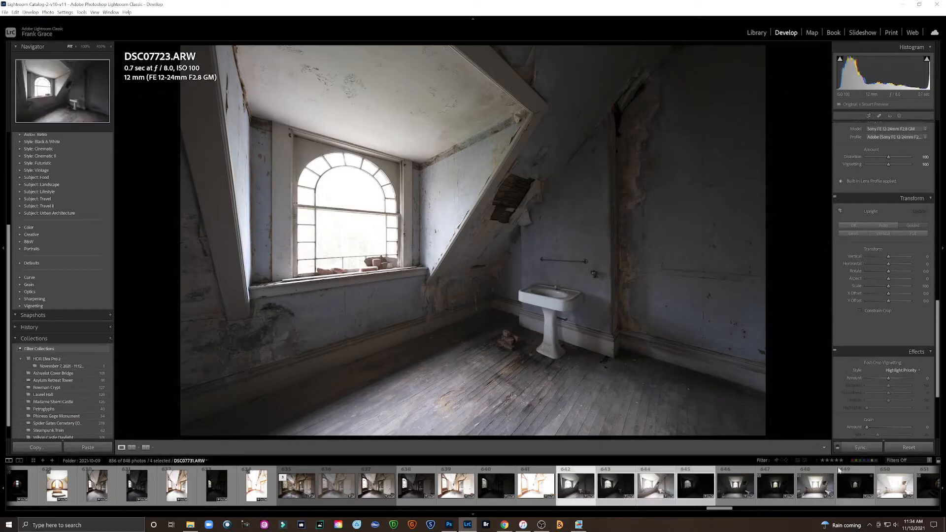
left_click(859, 448)
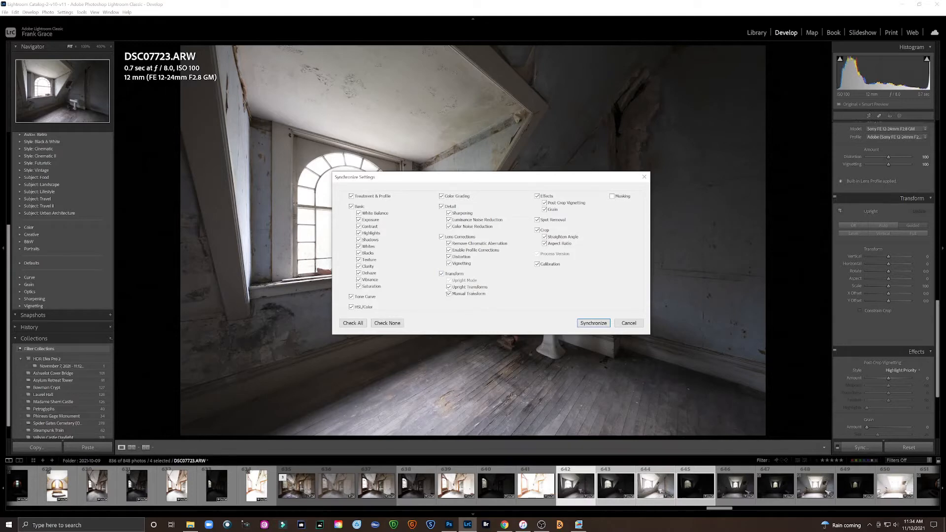
left_click(593, 323)
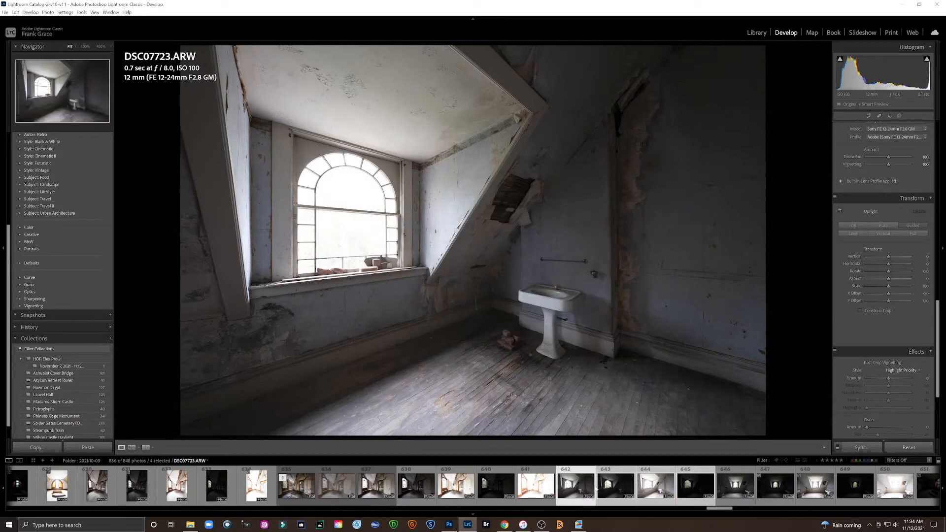
left_click(621, 488)
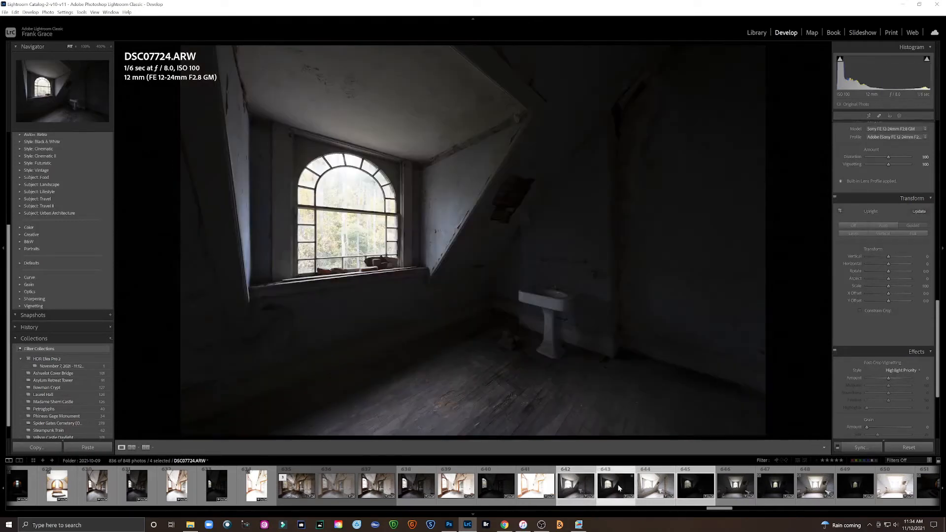
left_click(655, 487)
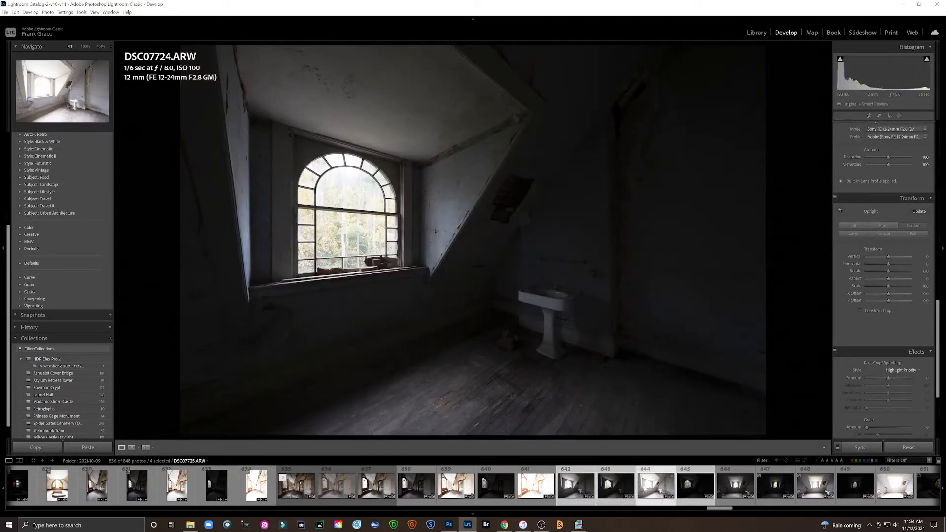
Export the four exposures to Photomatix Pro with On Tripod alignment, cropping, and automatic 16-bit TIFF re-import using the HDR suffix
right_click(571, 487)
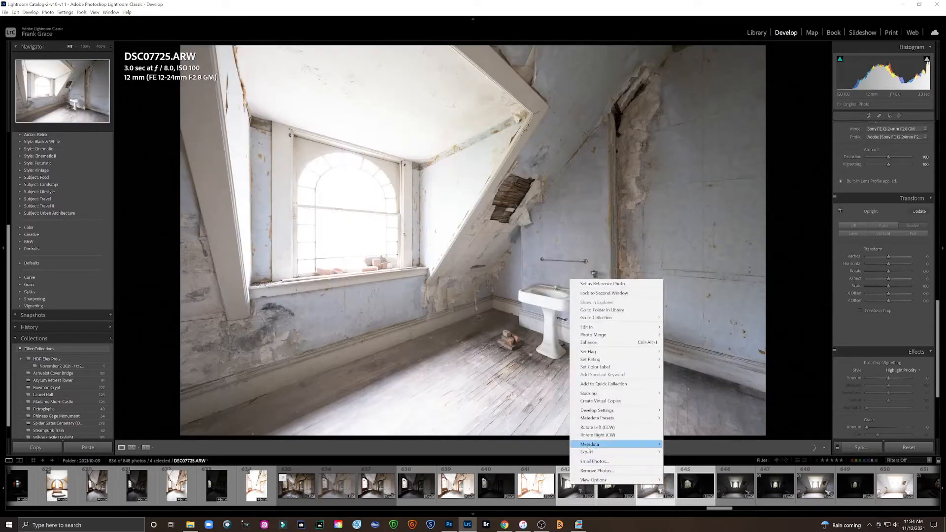
mouse_move(587, 454)
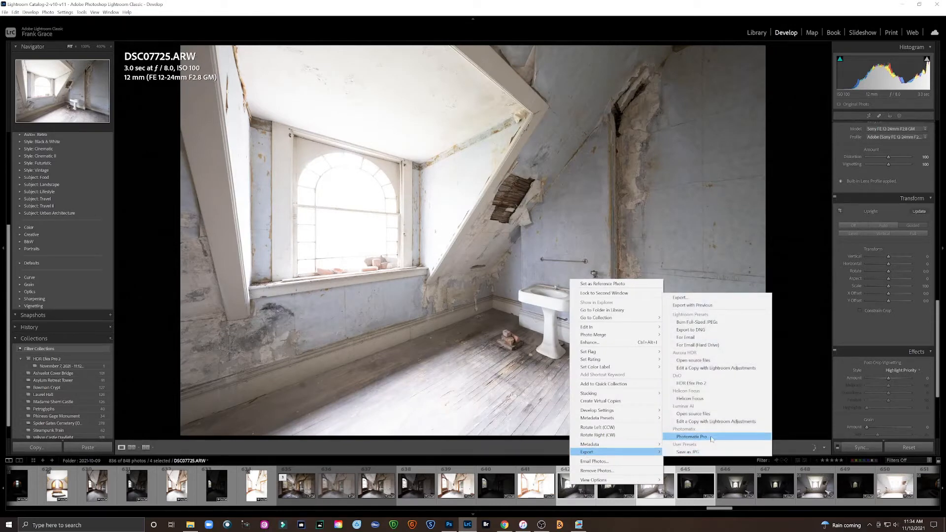
left_click(712, 437)
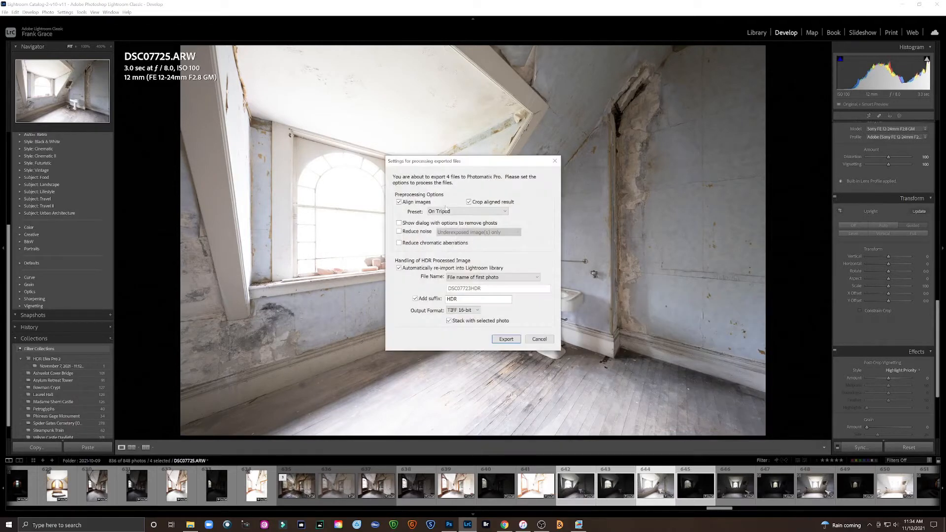
left_click(506, 339)
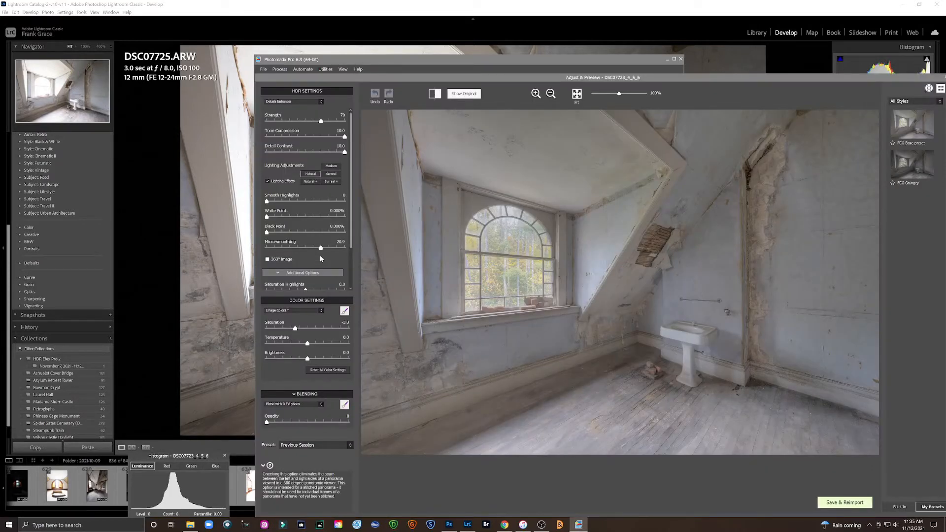
Move the Adjust & Preview window fully into view and set Detail Contrast to 9.9
left_click_drag(674, 80, 572, 52)
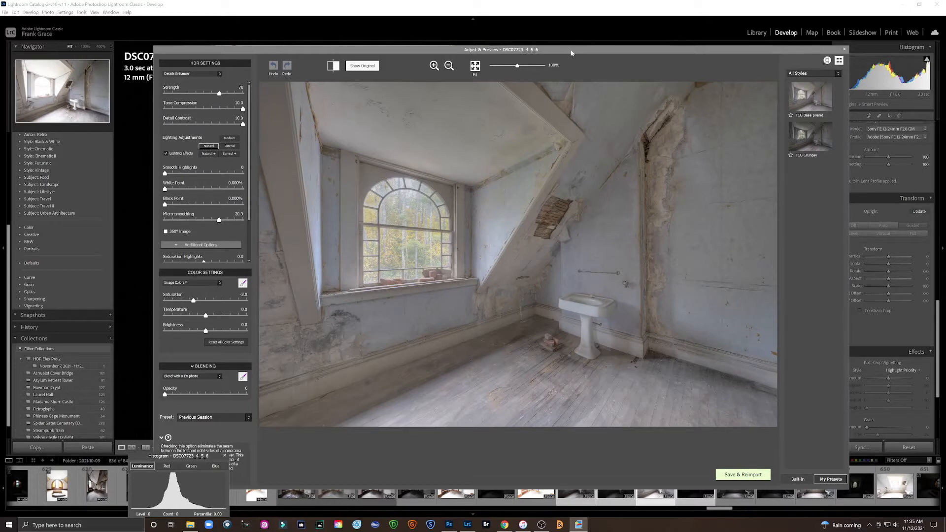
left_click(208, 126)
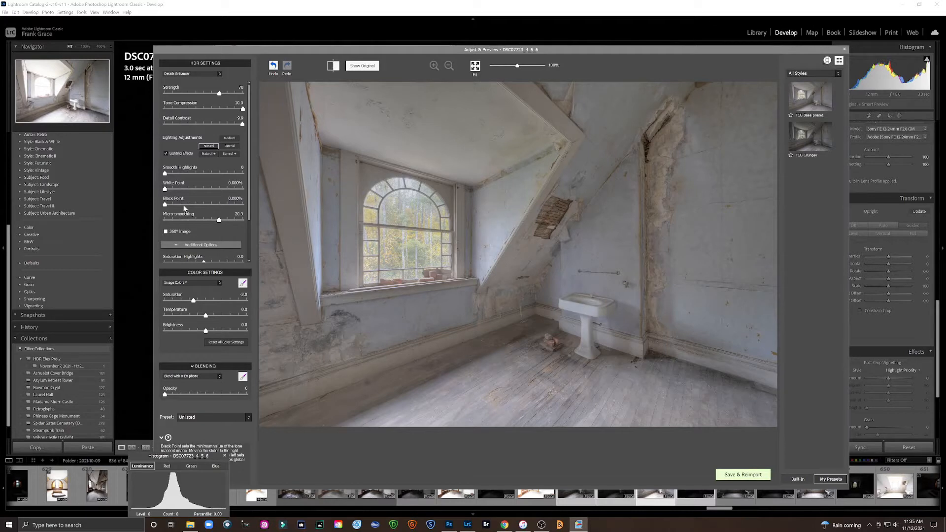
Test Micro-smoothing between 0.0 and 23.7, set it to 21.0, and save and reimport the HDR image
left_click_drag(250, 137, 252, 175)
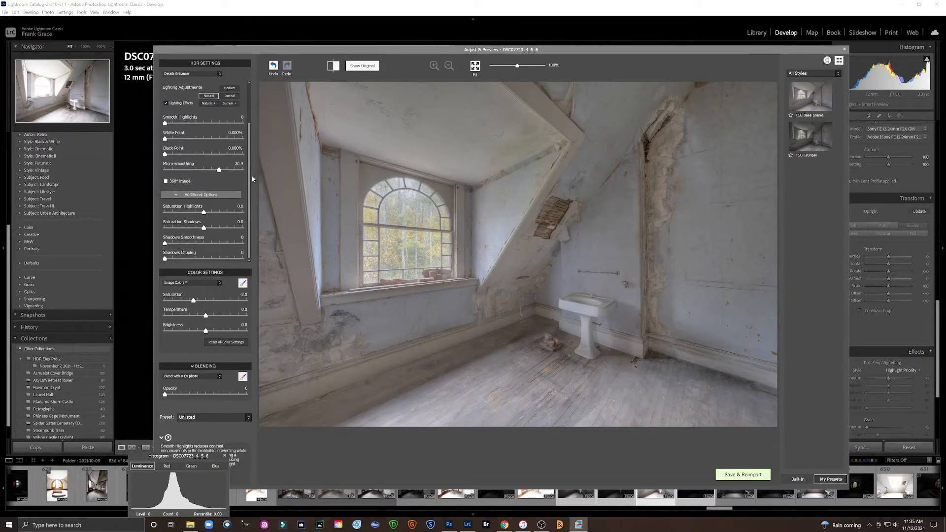
left_click(172, 171)
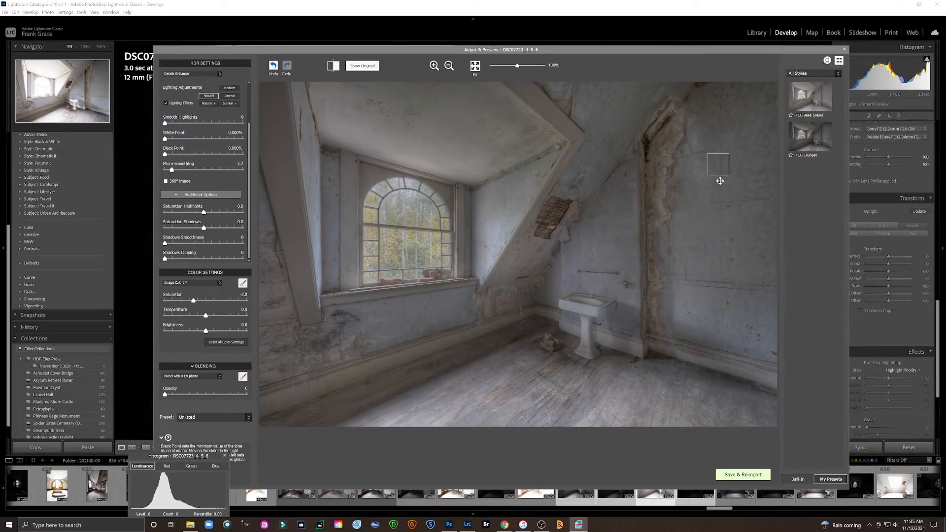
left_click(226, 169)
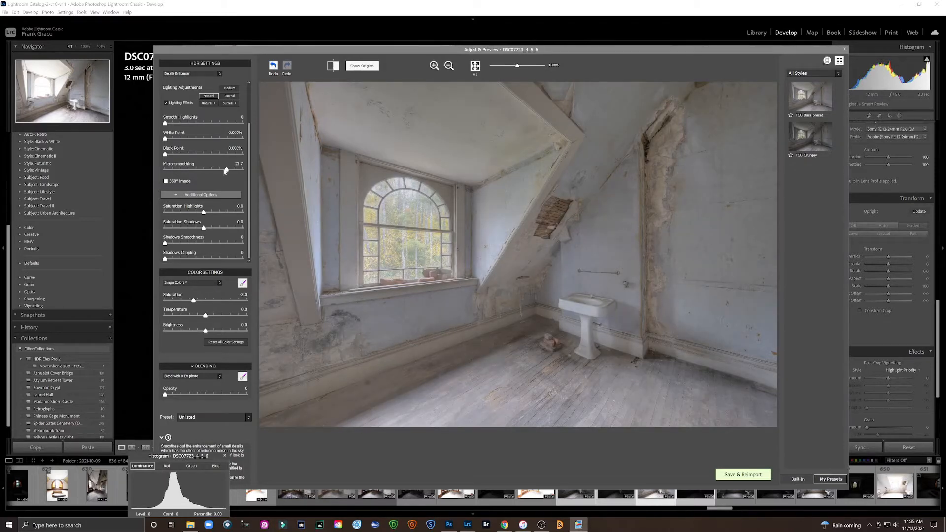
left_click_drag(226, 170, 164, 170)
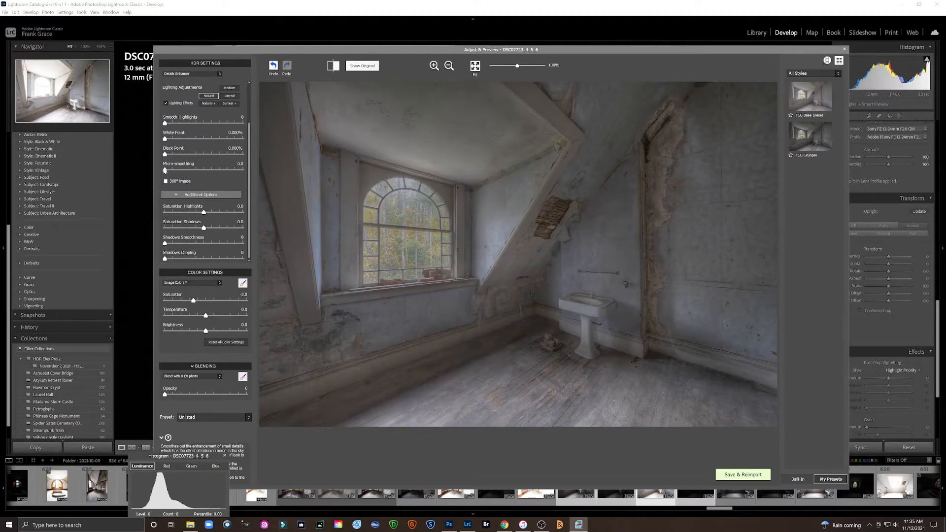
left_click_drag(165, 170, 220, 171)
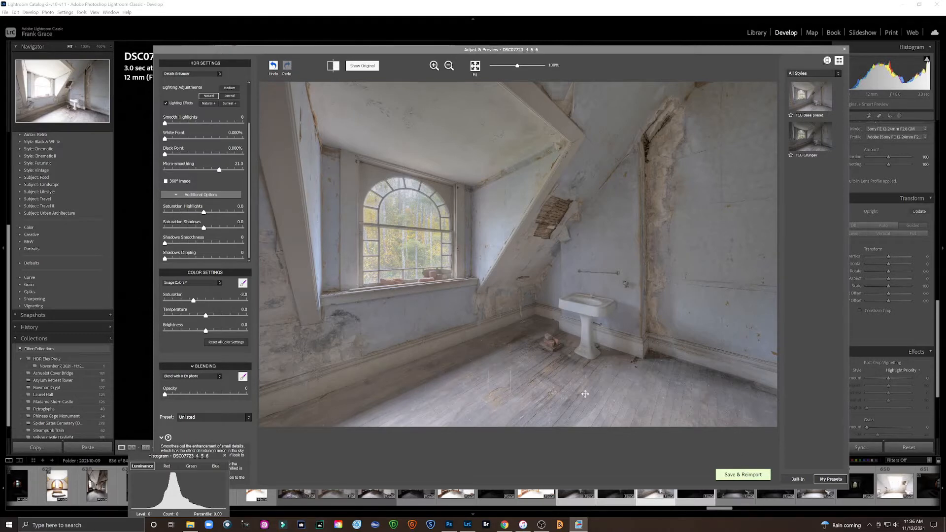
left_click(742, 475)
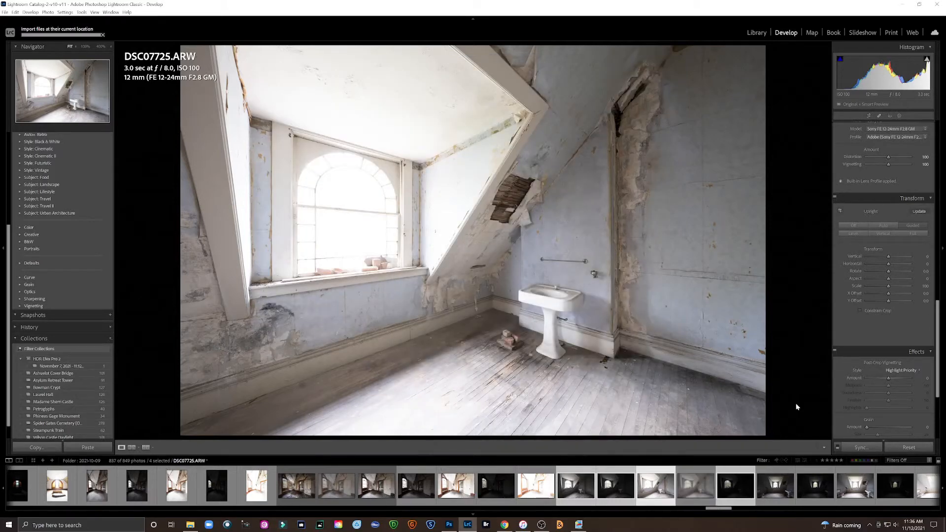
Compare DSC07723HDR.tif with the original DSC07723.ARW and inspect the HDR image's window detail at 100%
left_click(693, 488)
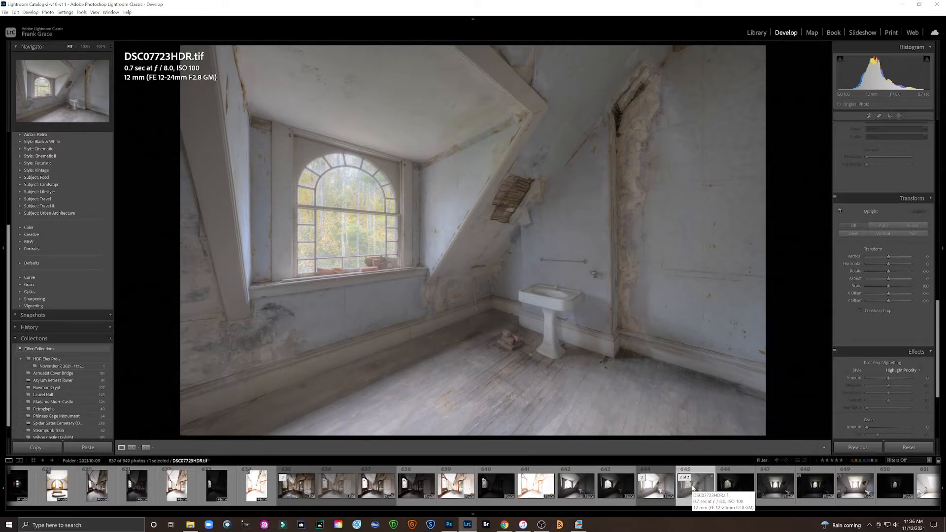
left_click(585, 486)
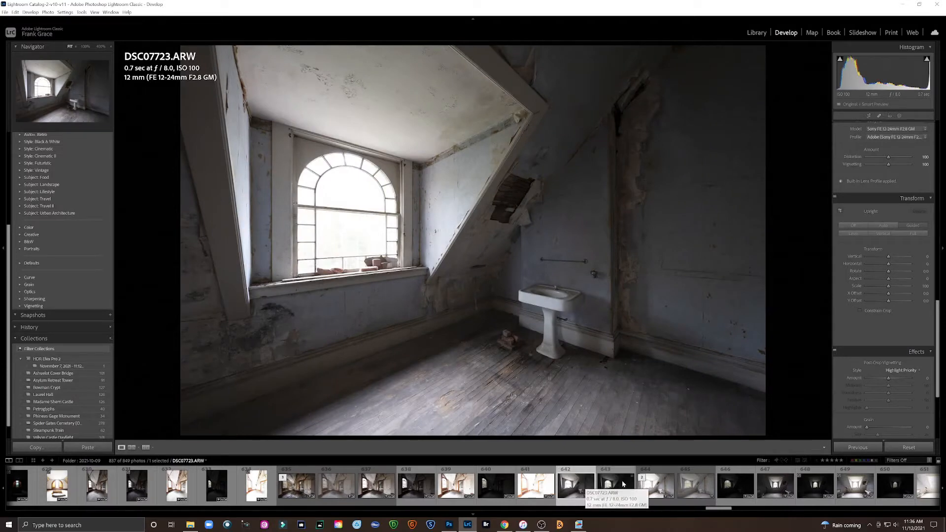
left_click(696, 487)
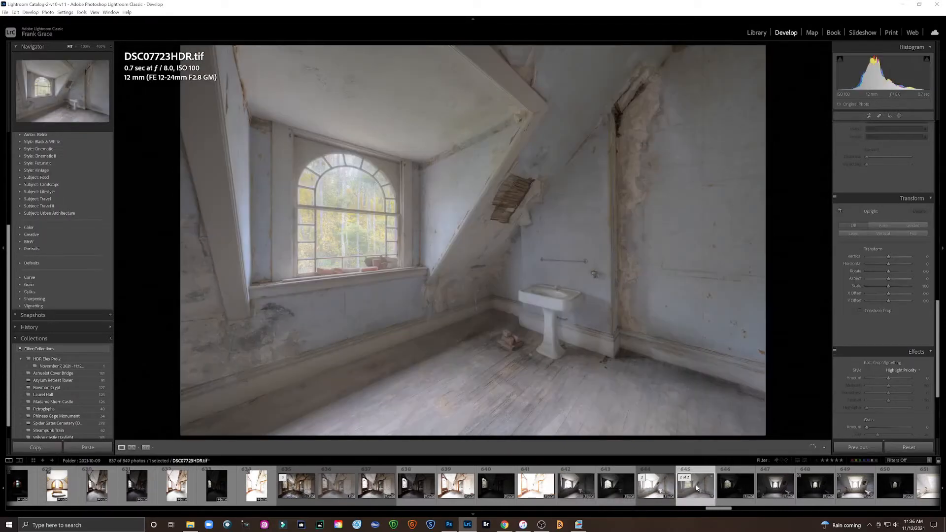
left_click(342, 174)
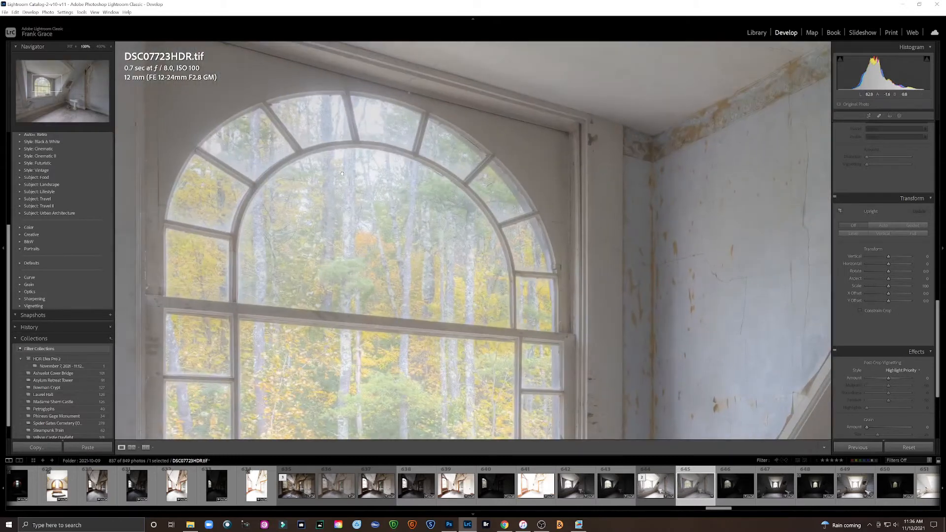
left_click(342, 174)
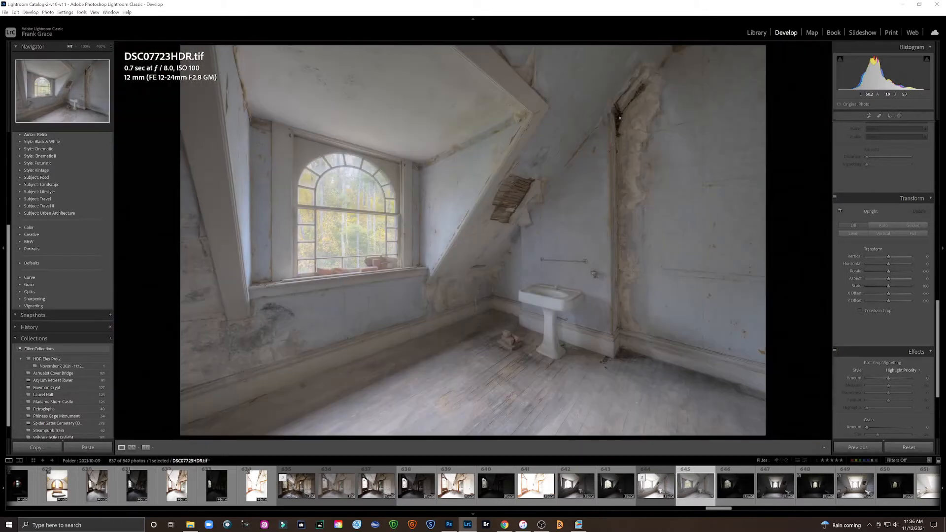
Try lowering the Highlights of DSC07723HDR.tif, reset them, and inspect the arched window up close
scroll(842, 154, "up", 15)
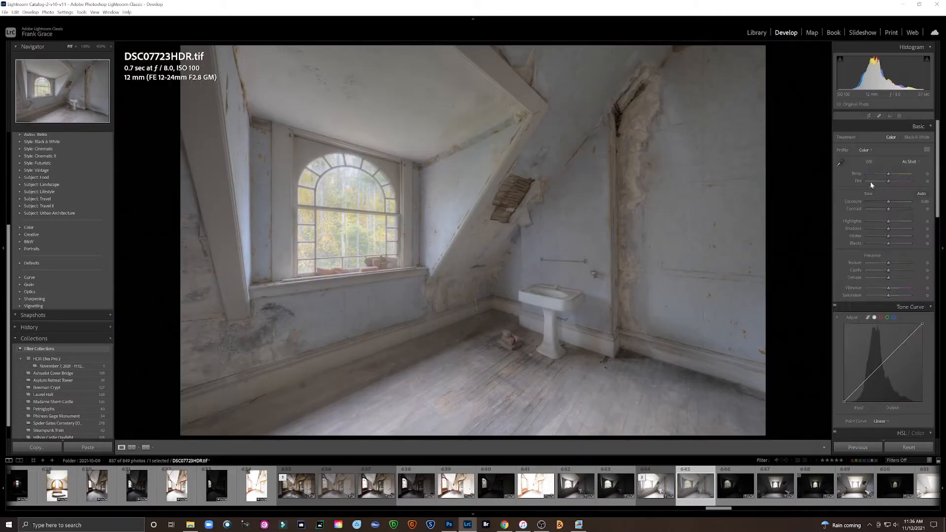
left_click_drag(888, 221, 868, 225)
double_click(868, 223)
left_click(340, 162)
left_click(339, 162)
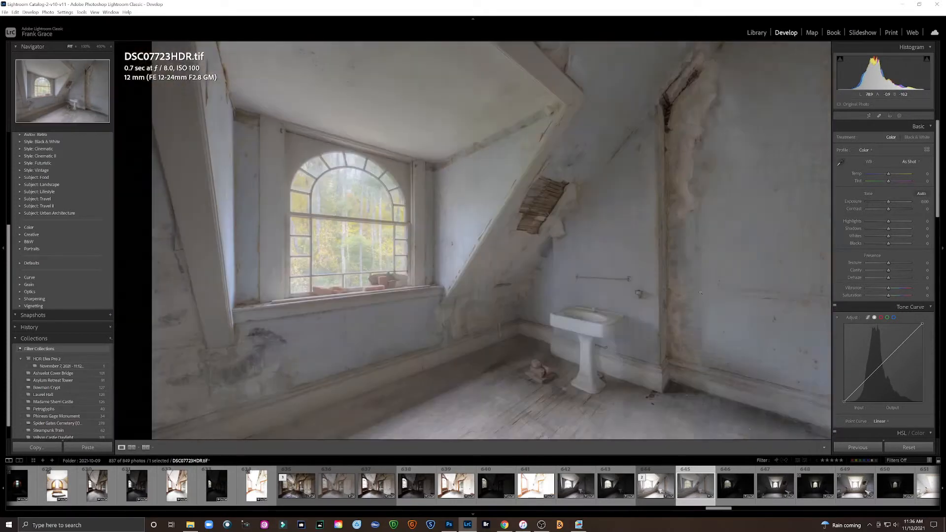
Open DSC07723HDR.tif in Adobe Photoshop 2022 with the window maximized and the whole image fitted to the screen
right_click(701, 491)
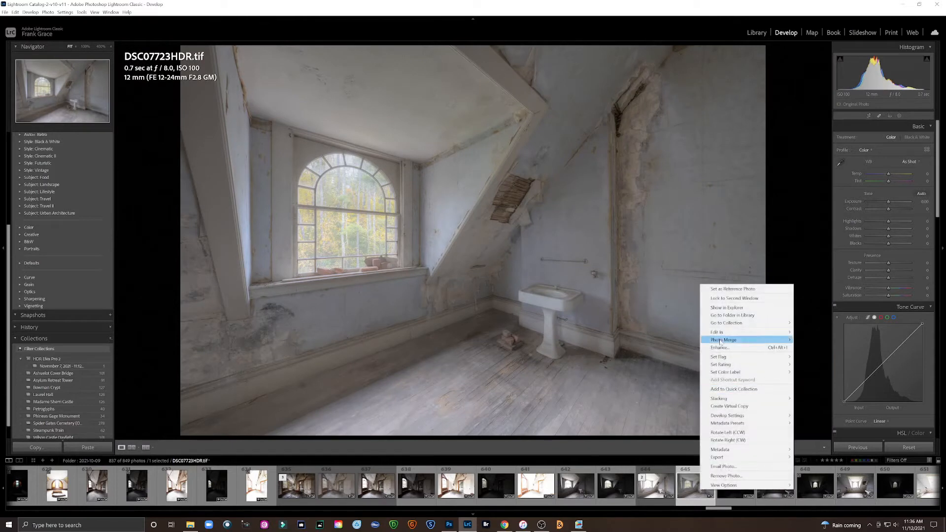
mouse_move(759, 332)
left_click(798, 334)
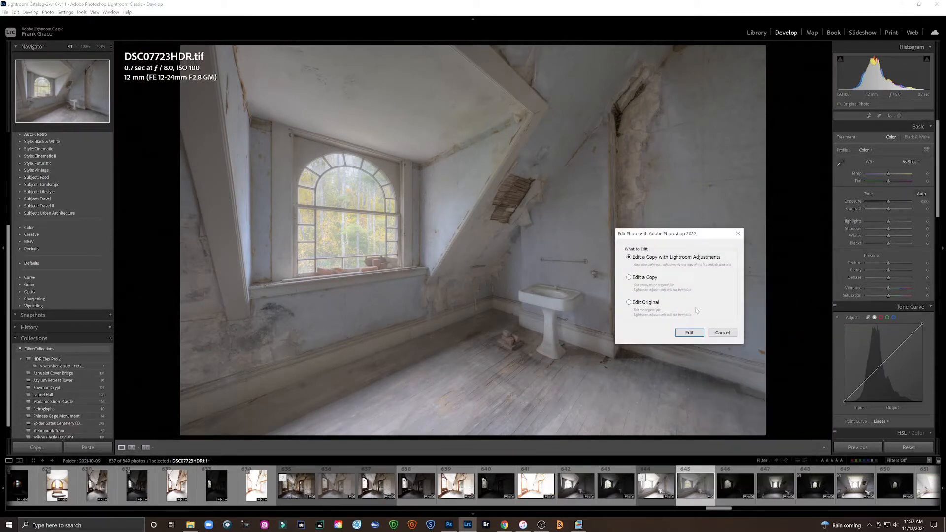
left_click(690, 333)
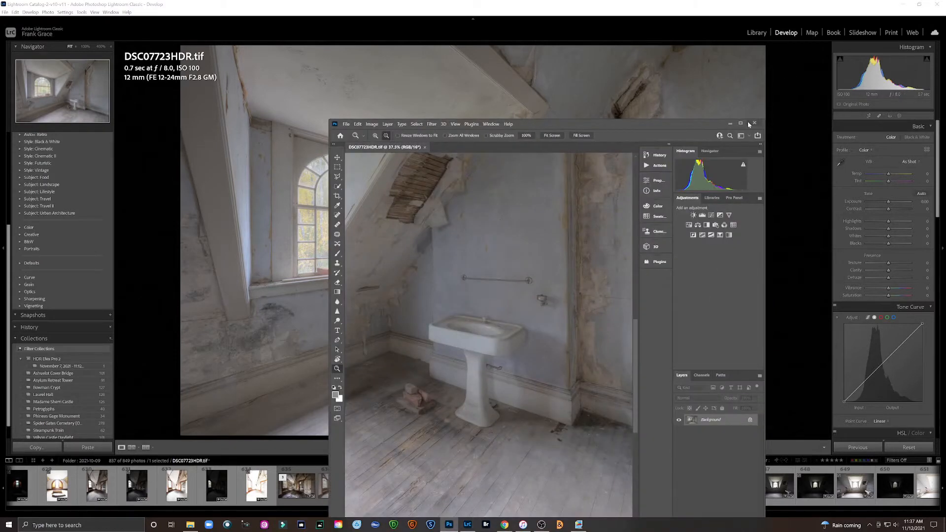
left_click(742, 122)
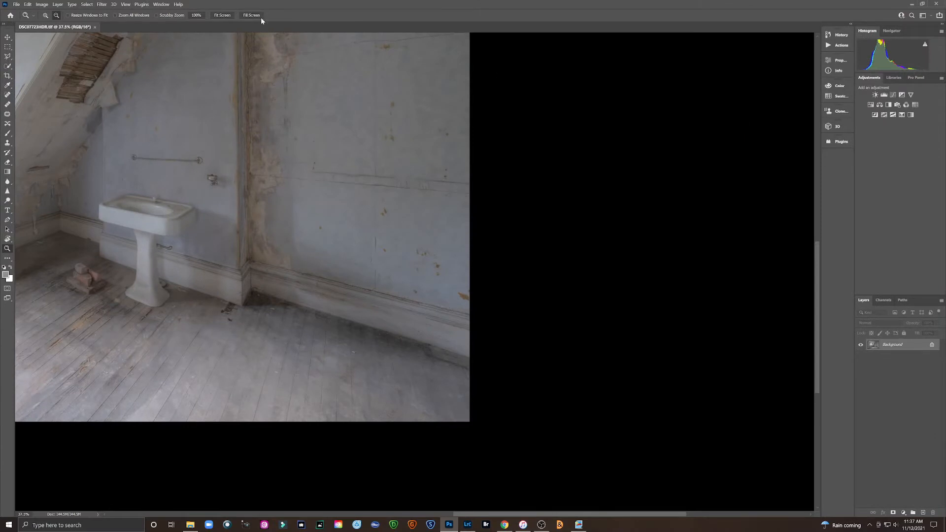
left_click(222, 15)
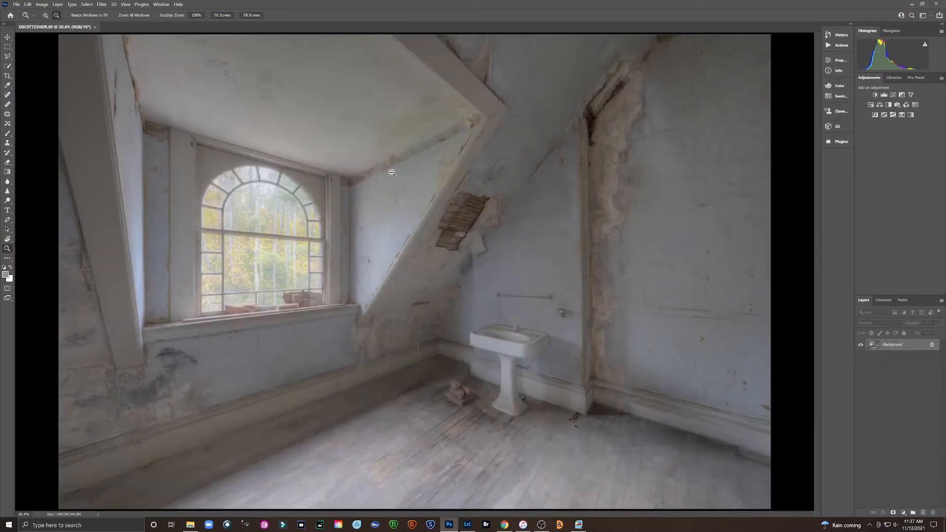
Crop the room image at its original ratio to about 9028 × 6018 px, trimming the outer edges
left_click(8, 76)
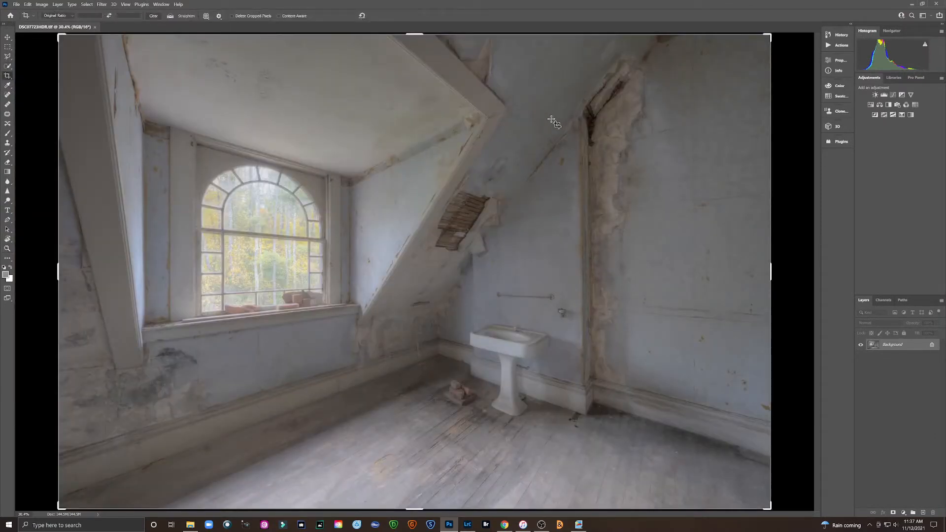
left_click_drag(767, 36, 771, 39)
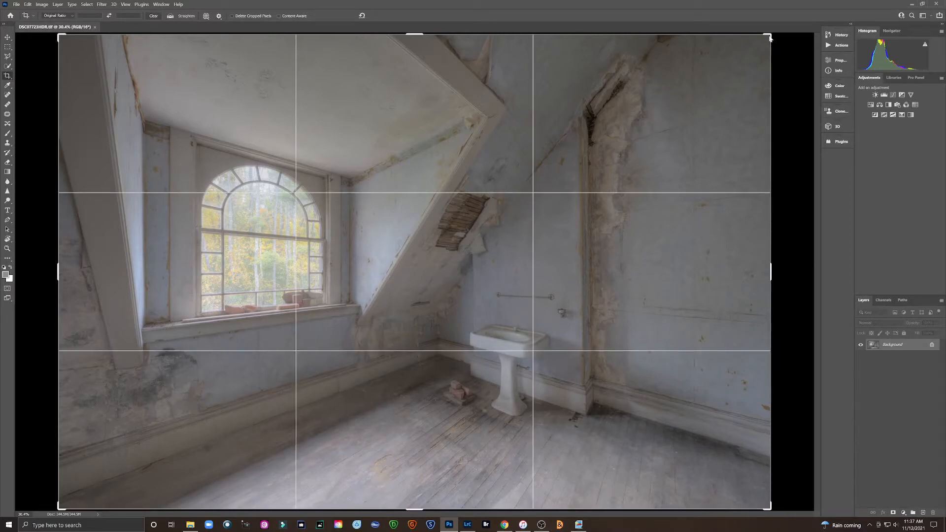
left_click_drag(771, 39, 769, 37)
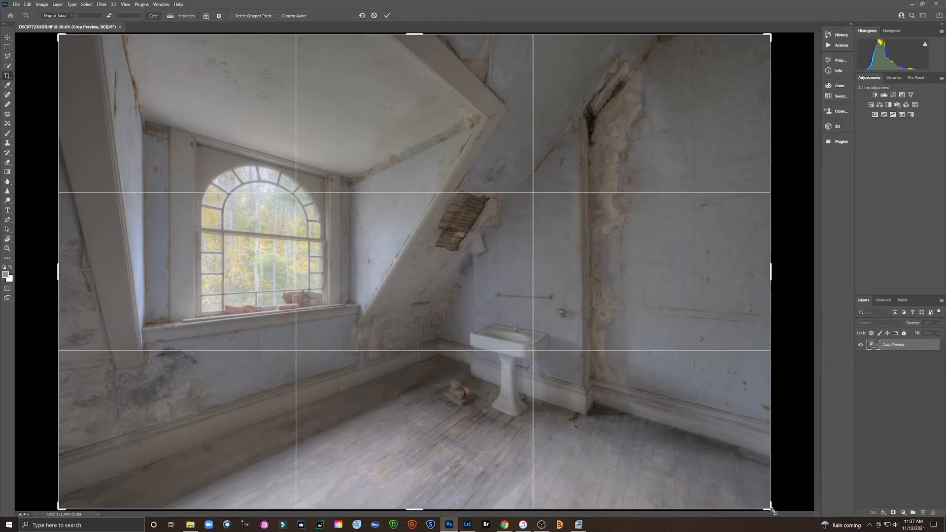
left_click_drag(766, 508, 751, 499)
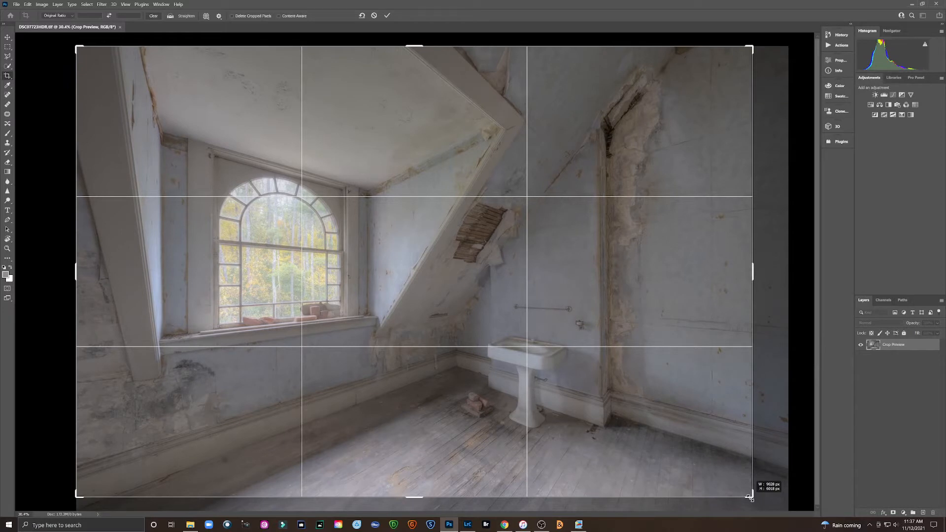
left_click_drag(750, 499, 750, 498)
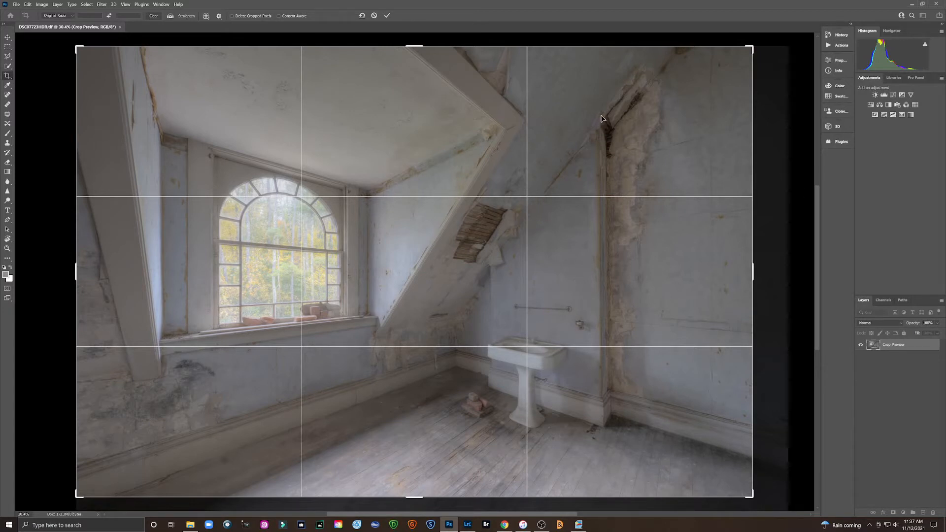
left_click(387, 15)
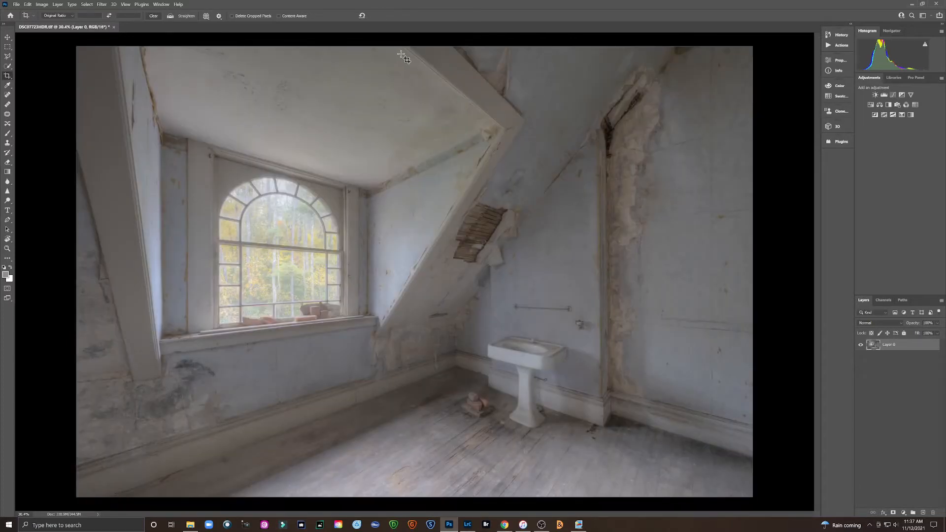
Apply the _Crypt preset from _My Presets in the ON1 Effects 2022 filter and switch off its Vignette
left_click(104, 4)
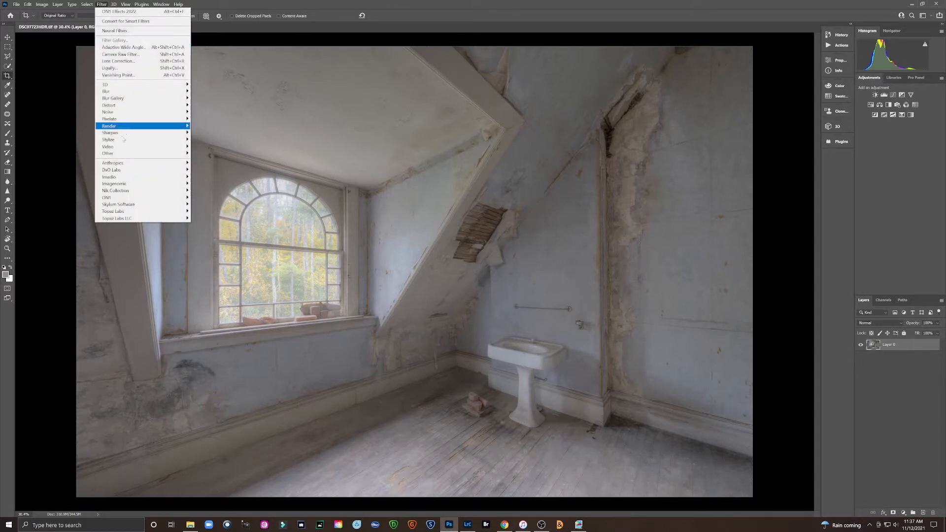
mouse_move(115, 198)
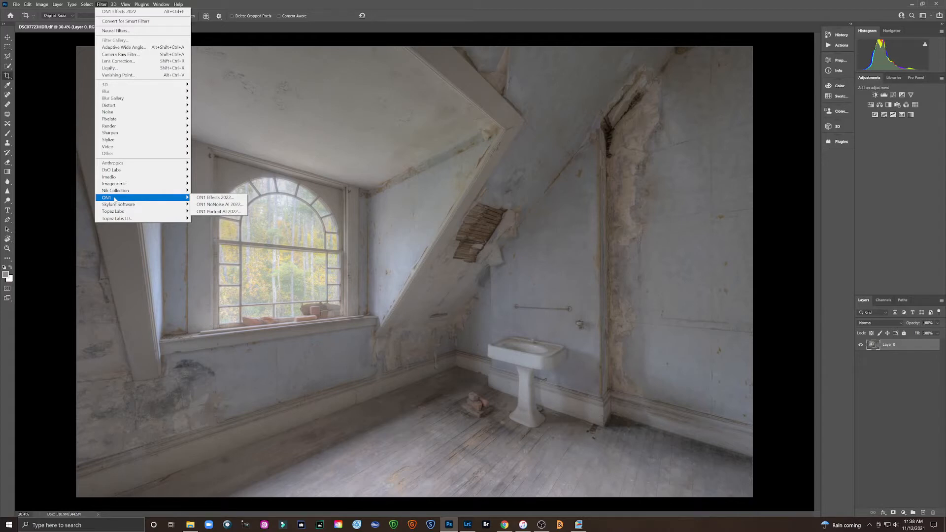
left_click(210, 198)
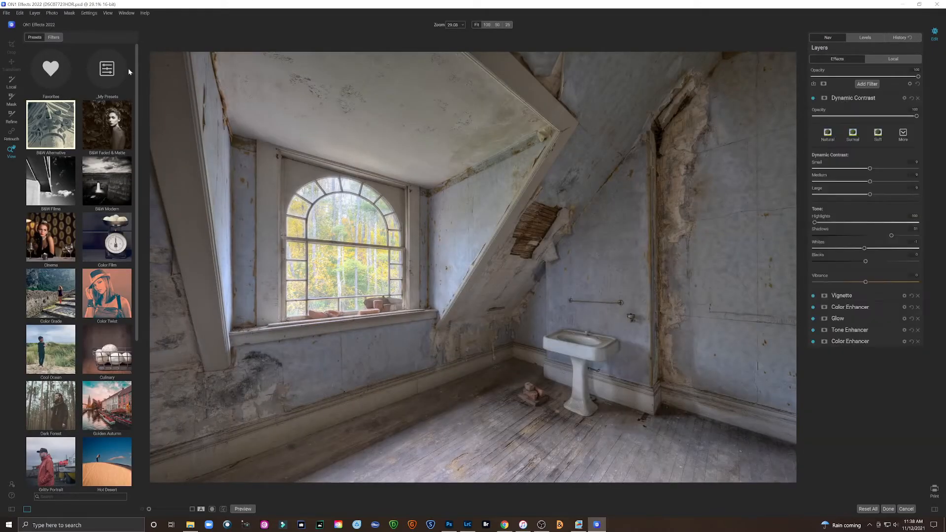
left_click(105, 76)
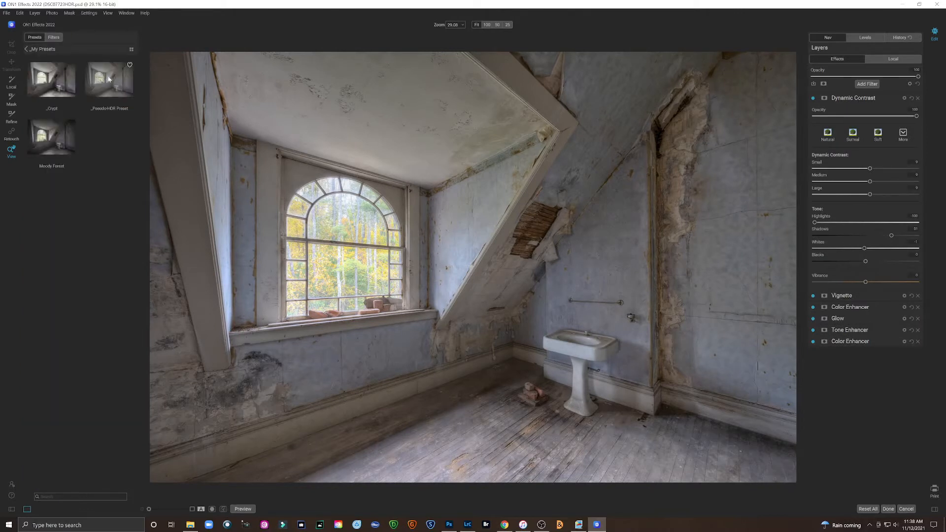
left_click(54, 86)
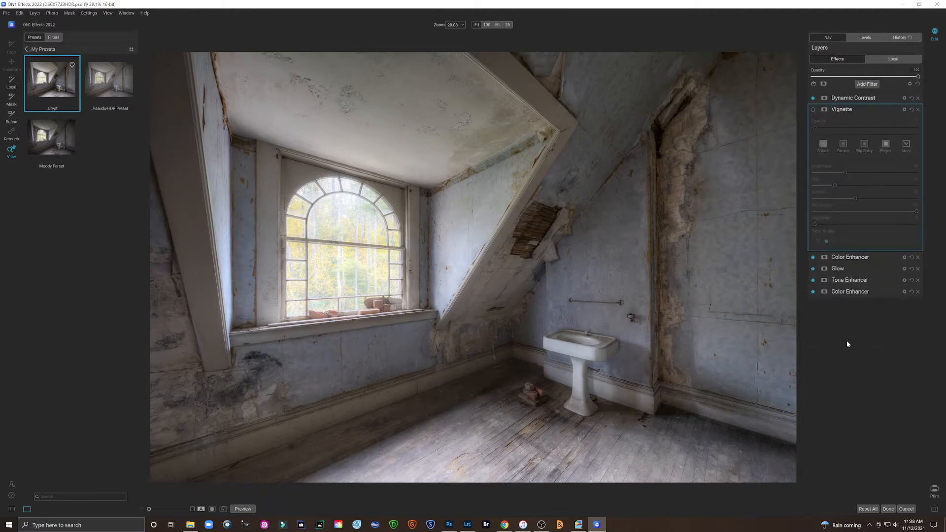
Examine the preset's settings in both Color Enhancer filters, Tone Enhancer, Glow, and Dynamic Contrast
left_click(847, 292)
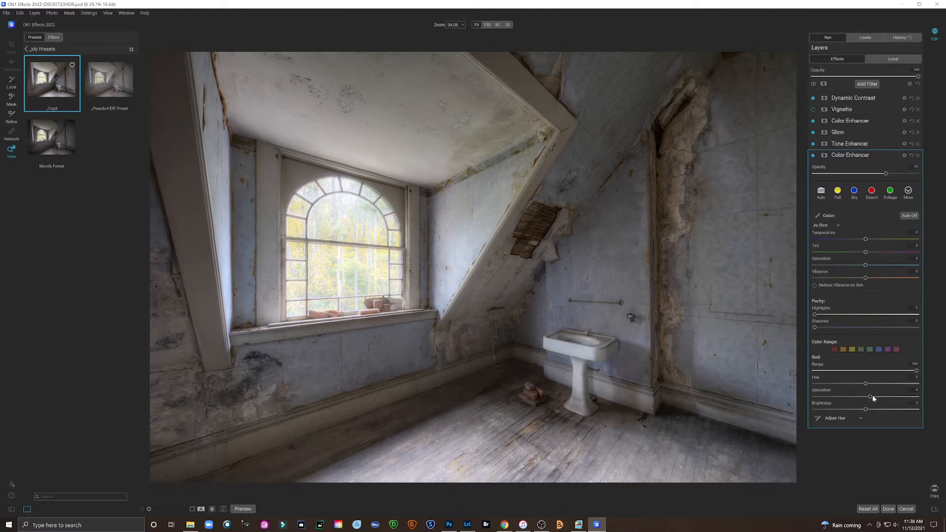
left_click(854, 144)
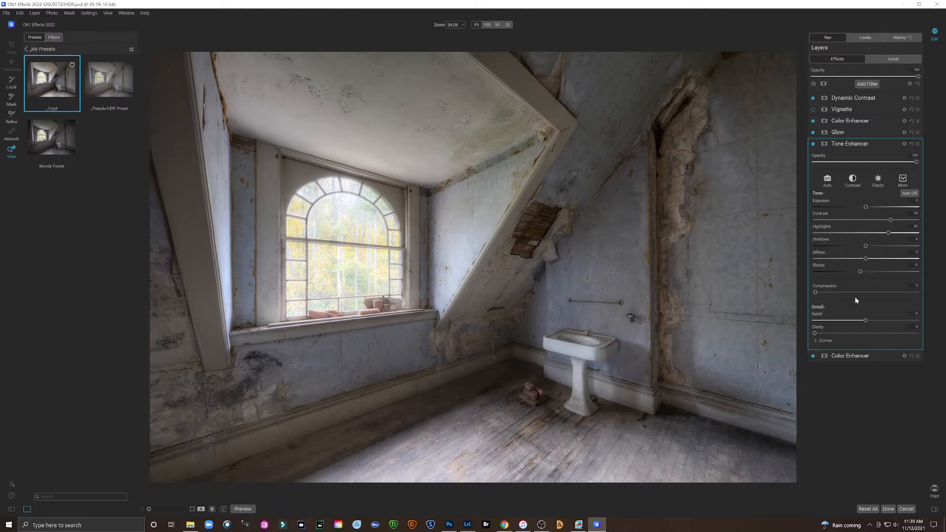
left_click(838, 133)
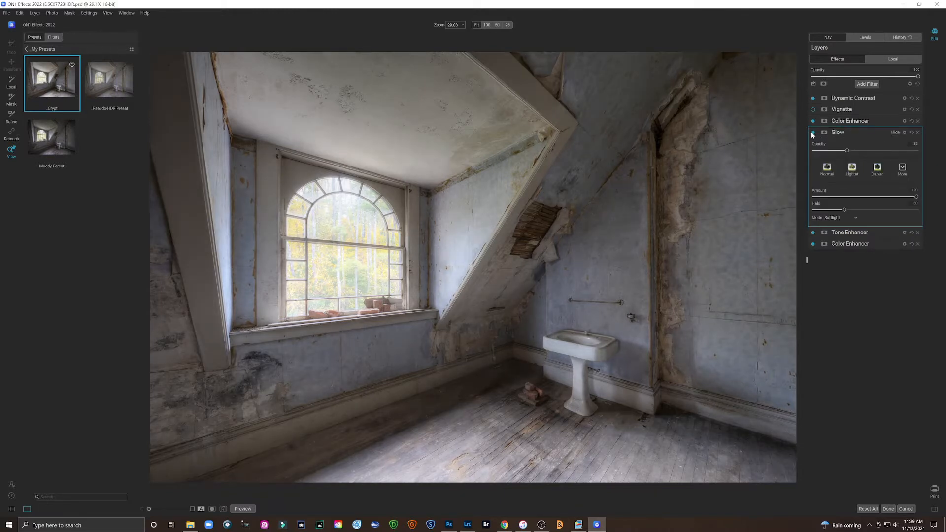
left_click(838, 122)
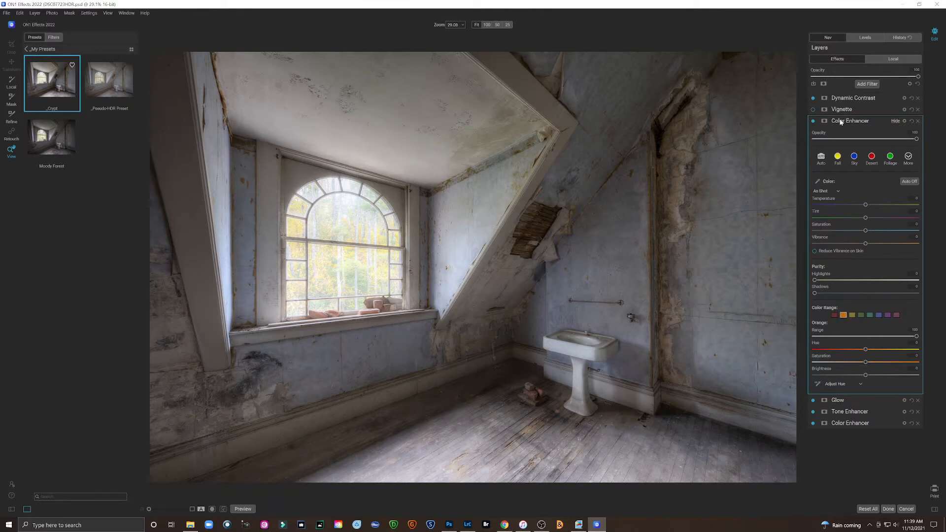
left_click(841, 122)
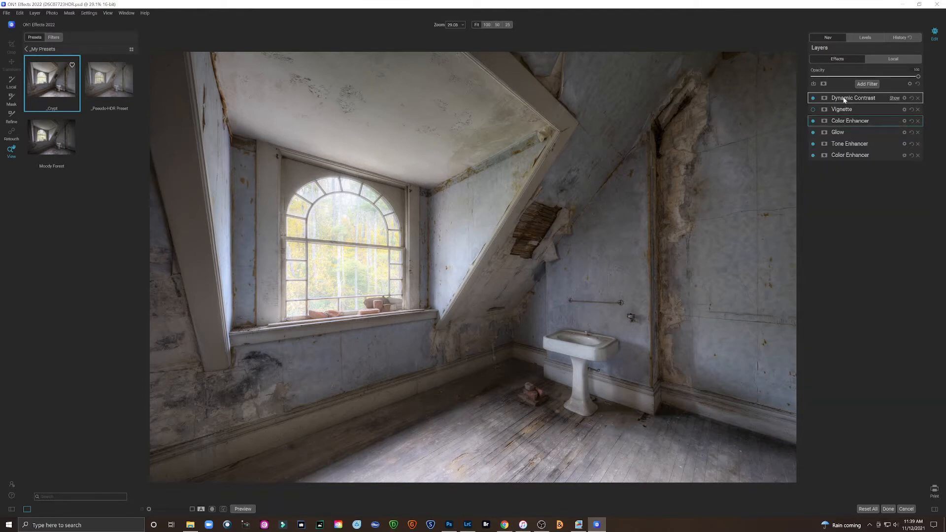
left_click(845, 100)
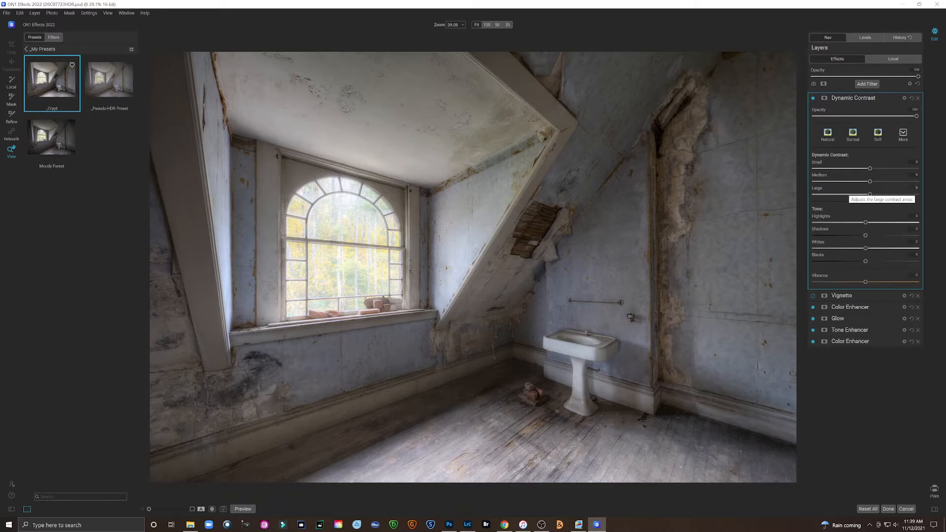
Compare the room with and without Dynamic Contrast, keep the filter on, and apply the ON1 Effects edit
left_click(814, 98)
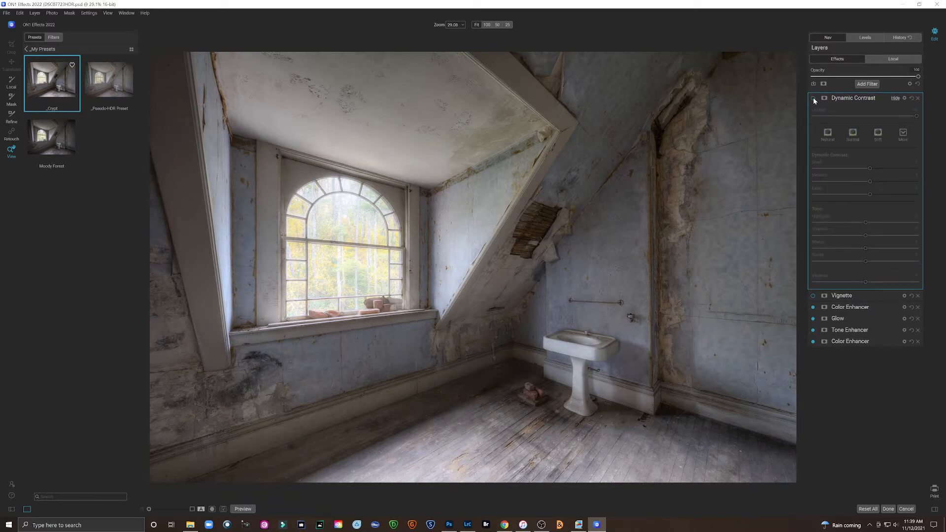
left_click(813, 98)
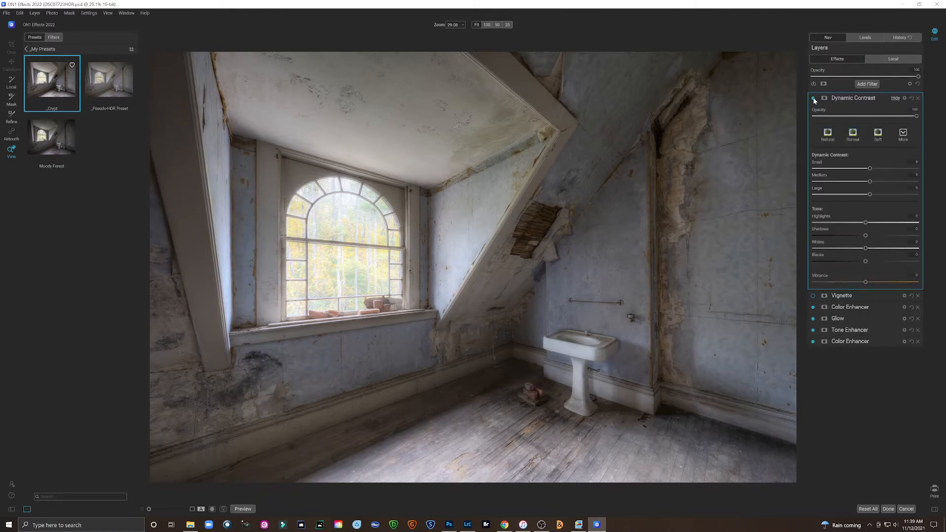
left_click(814, 99)
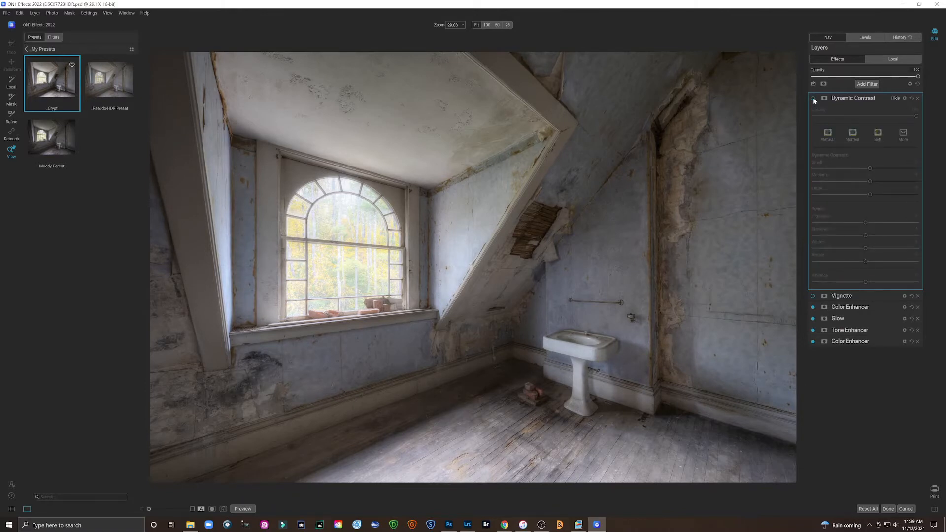
left_click(813, 98)
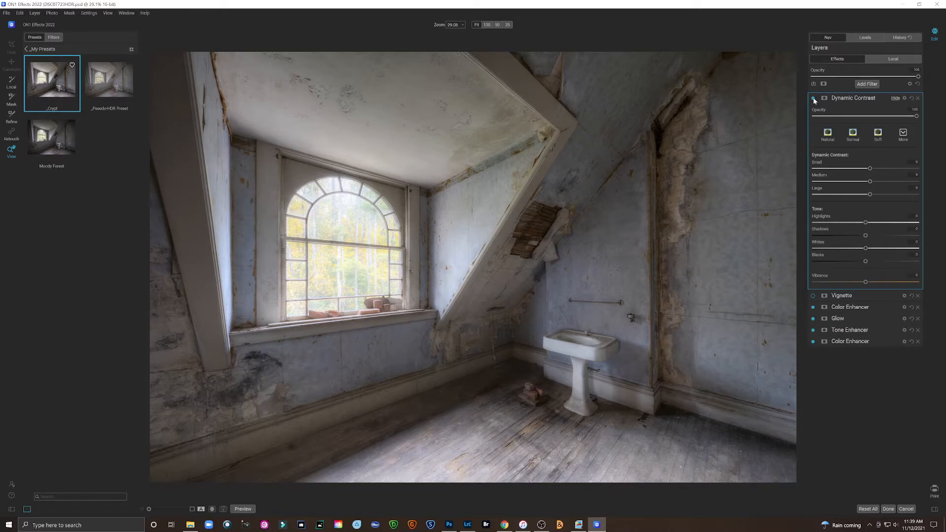
left_click(889, 509)
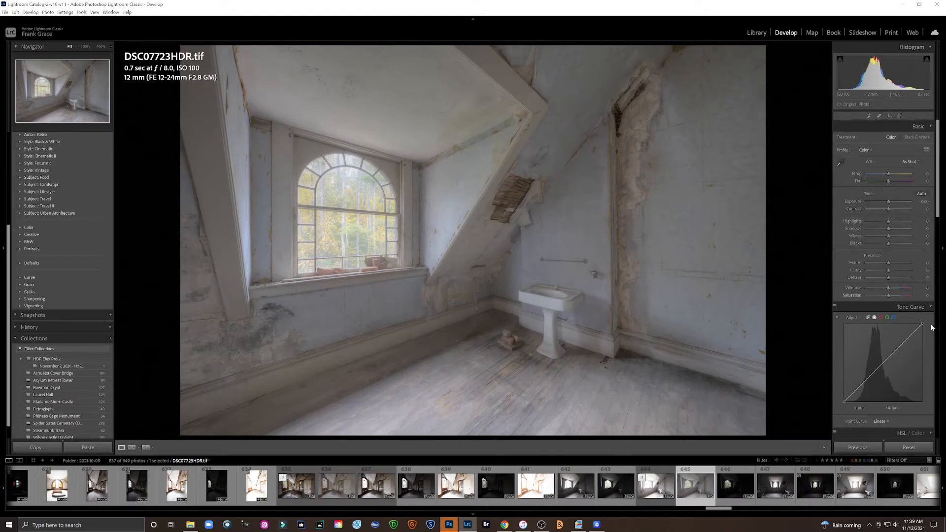
Check the frame next to DSC07723HDR.tif in the Lightroom Classic filmstrip and return to Photoshop
key("Right")
left_click(706, 487)
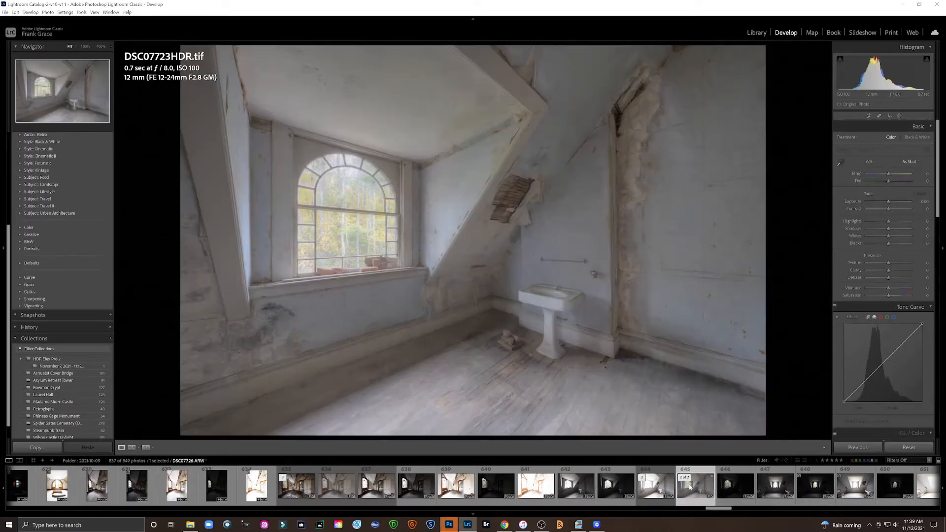
left_click(448, 525)
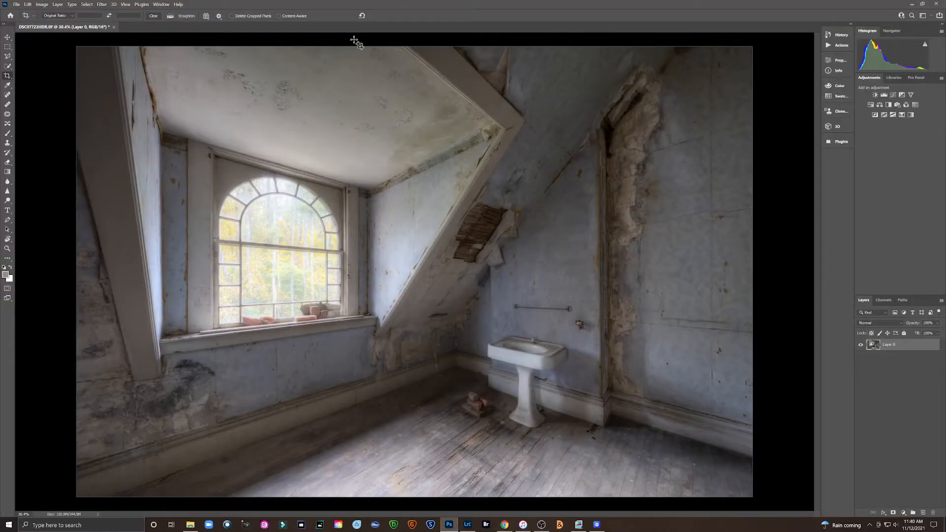
Lower Highlights to -100 in the Camera Raw Filter and check the detail in the arched window
left_click(101, 4)
left_click(129, 56)
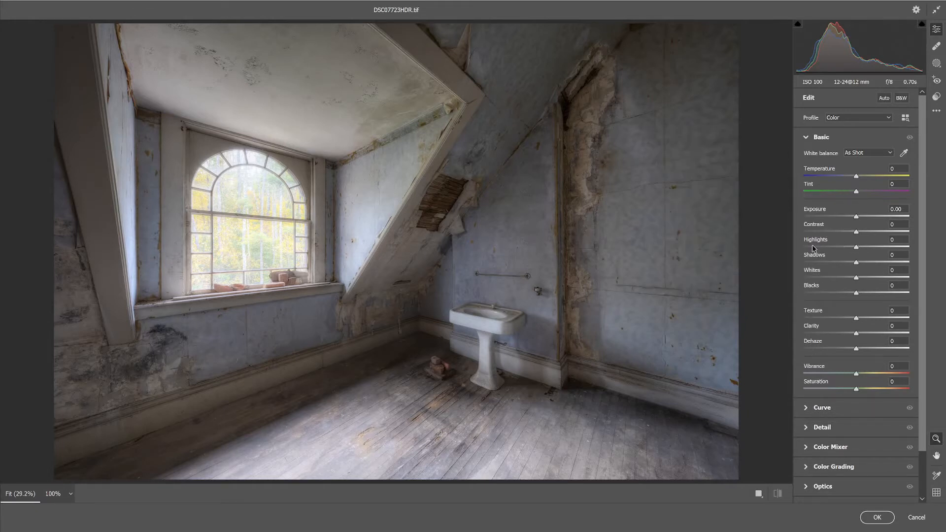
left_click_drag(813, 247, 801, 248)
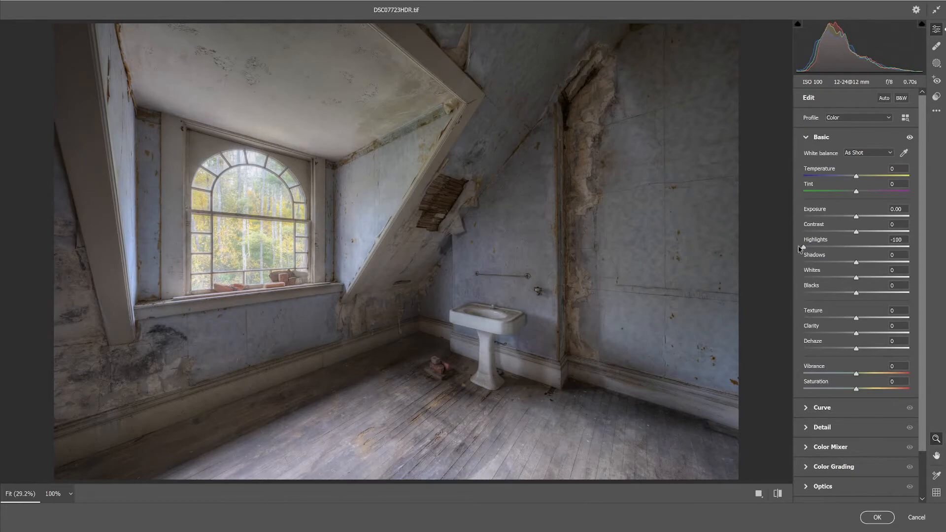
left_click(238, 200)
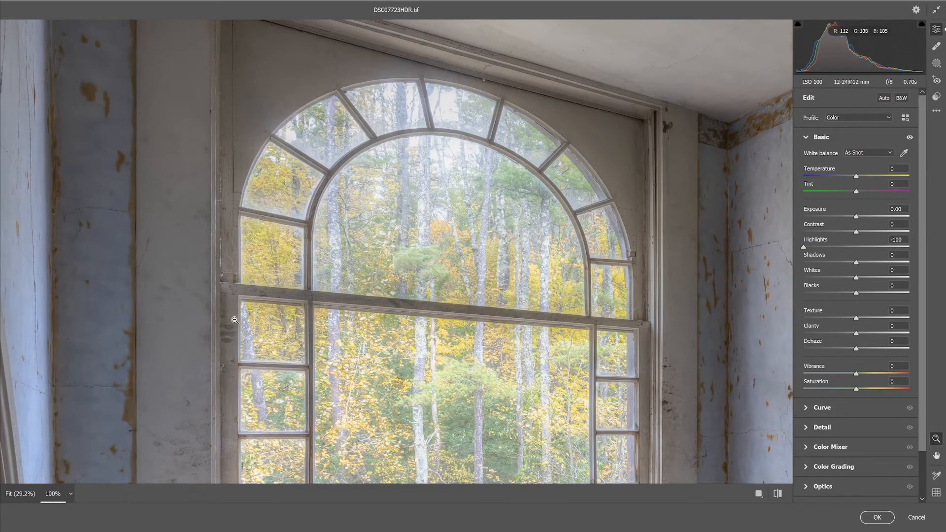
left_click(303, 319)
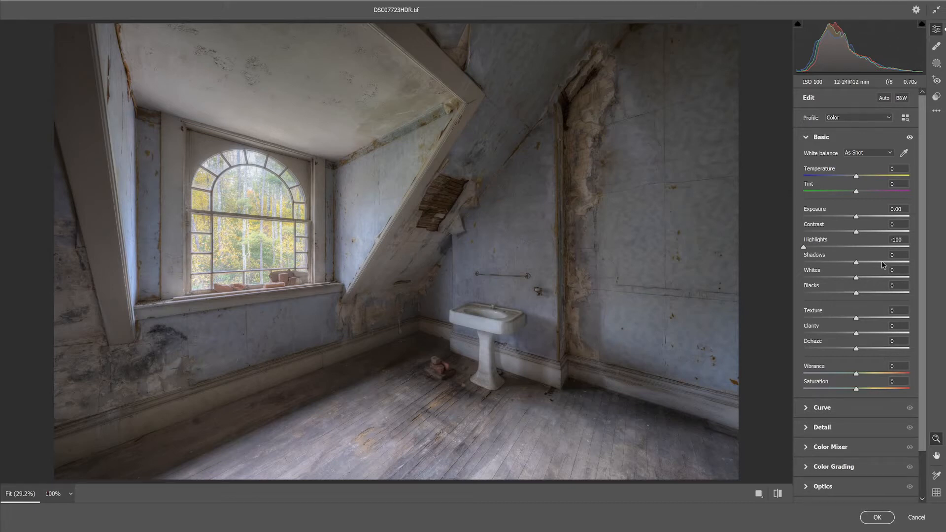
Raise Shadows to slightly above +49 while checking the dark wall around the exposed lath, and apply the Camera Raw adjustments
left_click(882, 262)
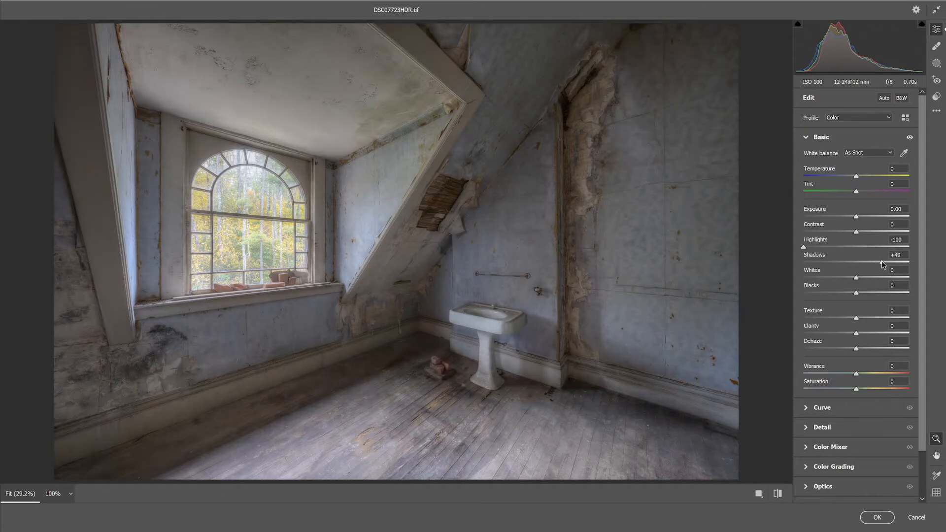
left_click(448, 169)
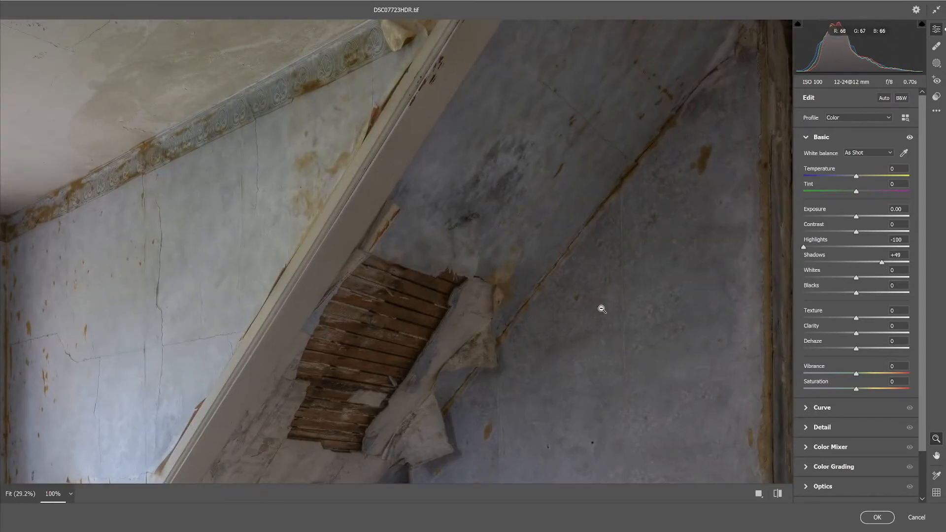
left_click(660, 332, "alt")
left_click(638, 314, "alt")
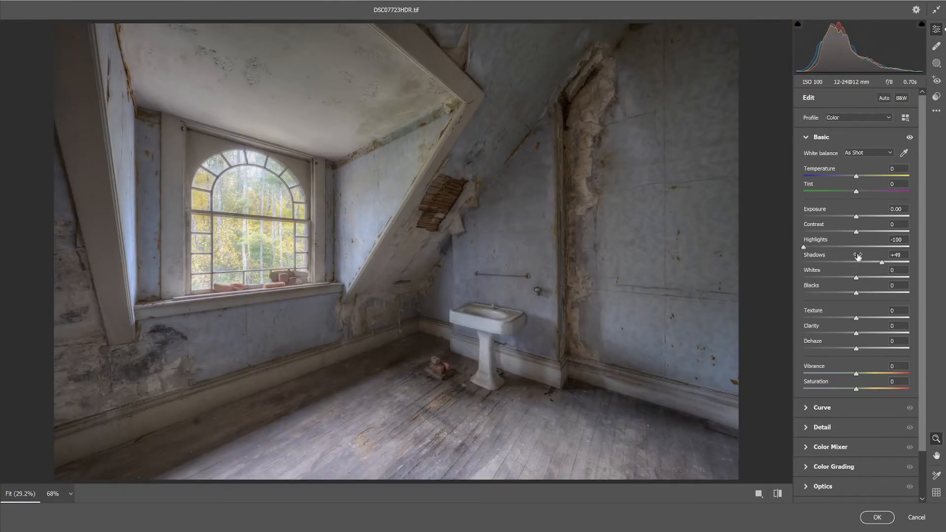
left_click_drag(883, 263, 891, 262)
left_click(877, 518)
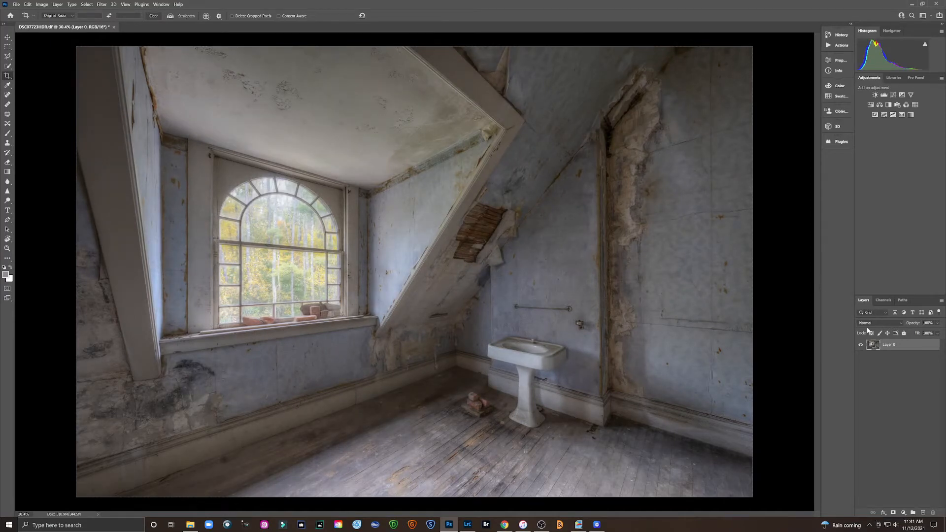
Duplicate Layer 0, open the copy in Nik Color Efex Pro 4, and compare the image with and without Tonal Contrast
key("ctrl+j")
left_click(102, 5)
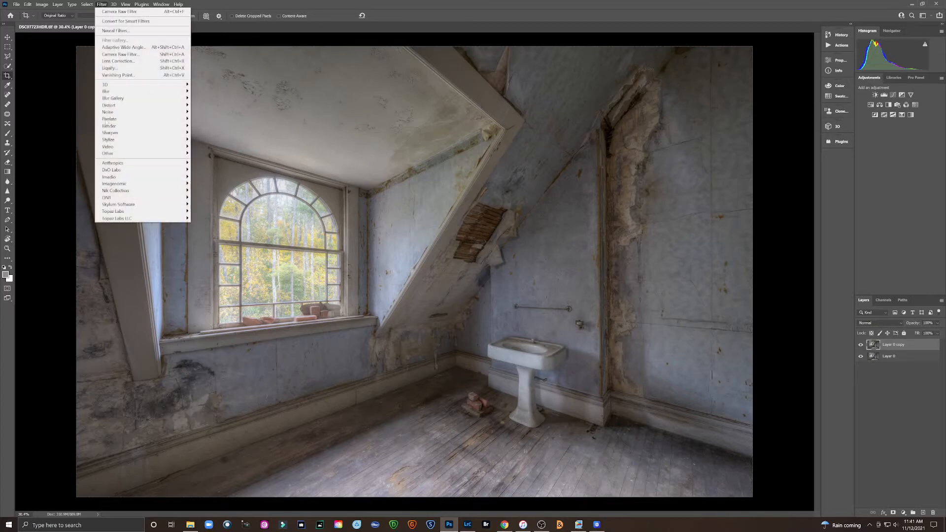
mouse_move(111, 192)
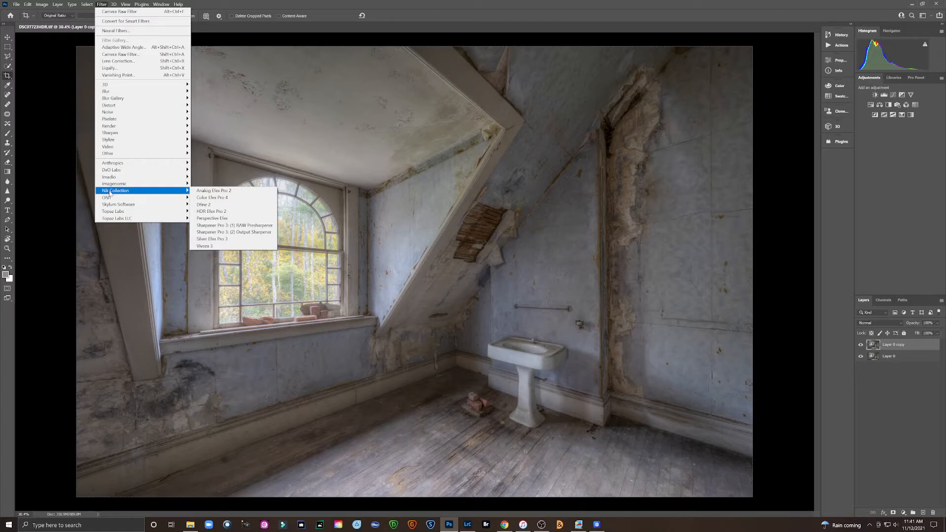
left_click(215, 197)
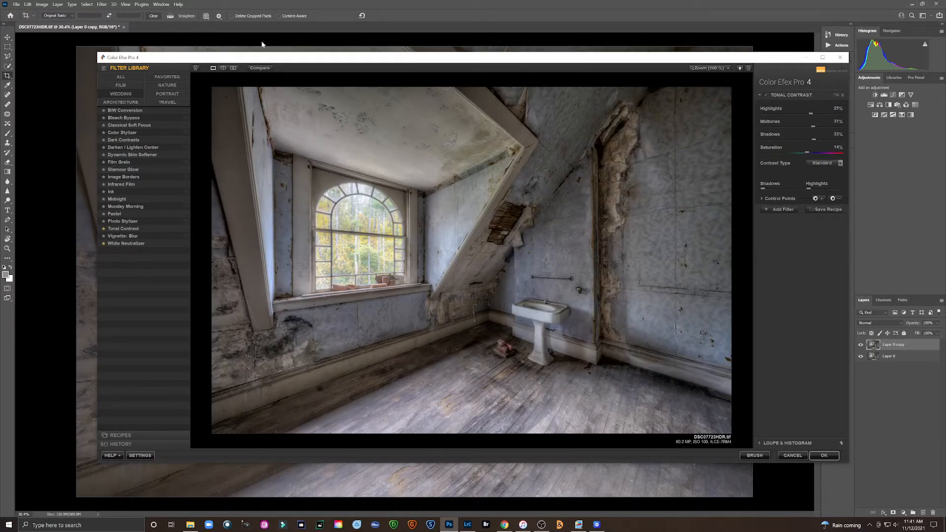
left_click(261, 68)
left_click(263, 70)
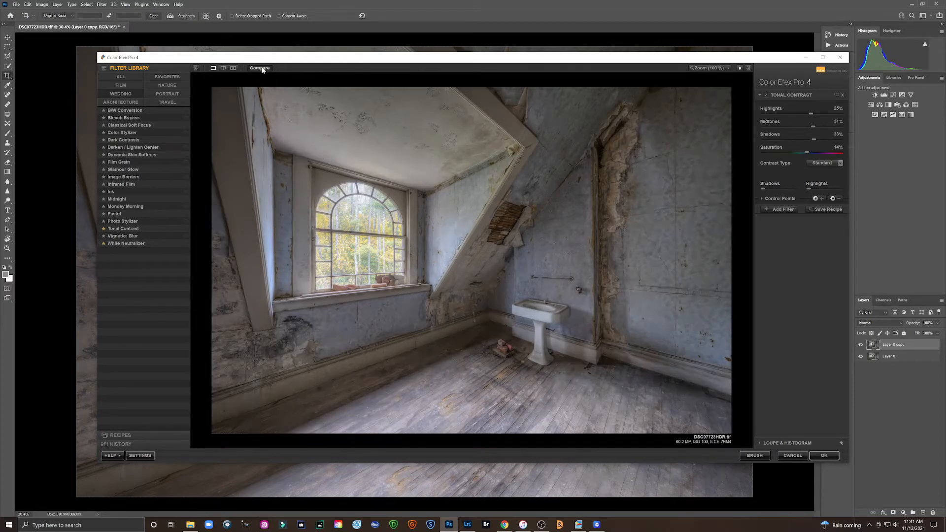
left_click(262, 70)
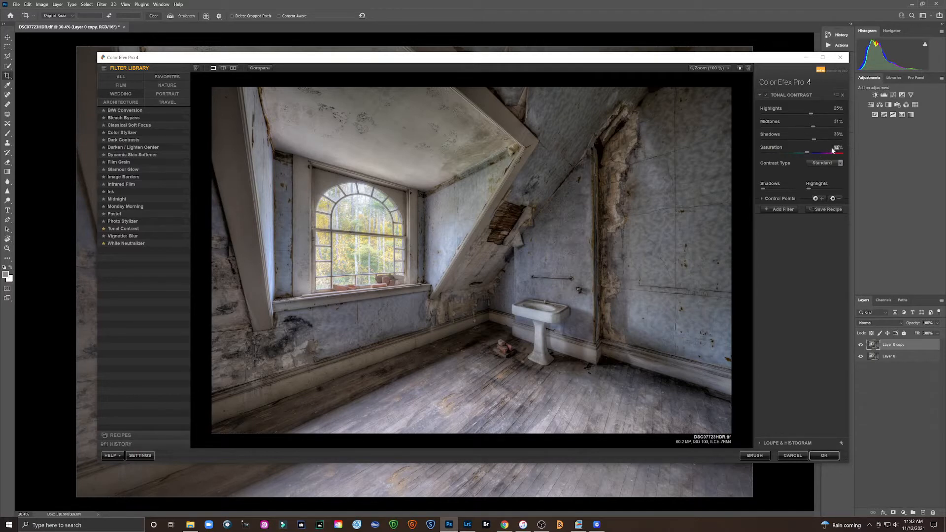
Set the Tonal Contrast filter's Saturation to 0% and Shadows to 12%, keeping the filter settings displayed
key("Tab")
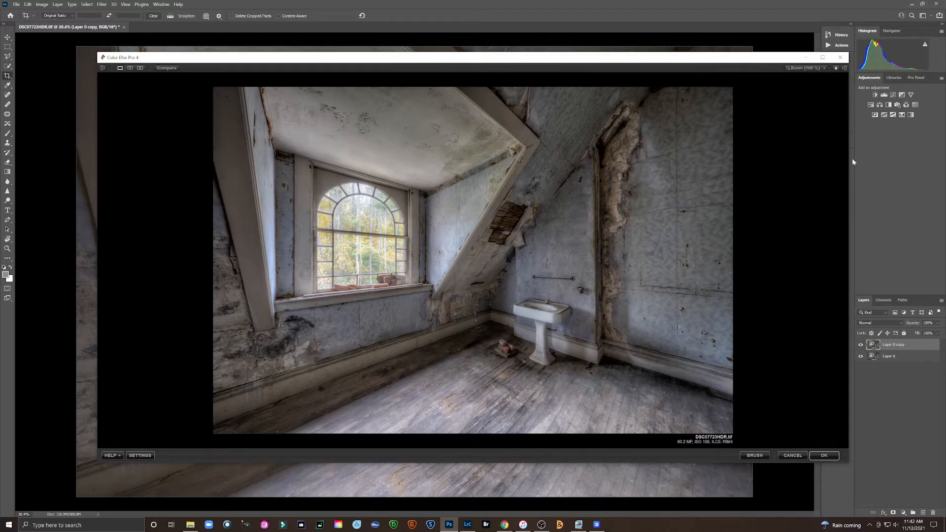
left_click(845, 68)
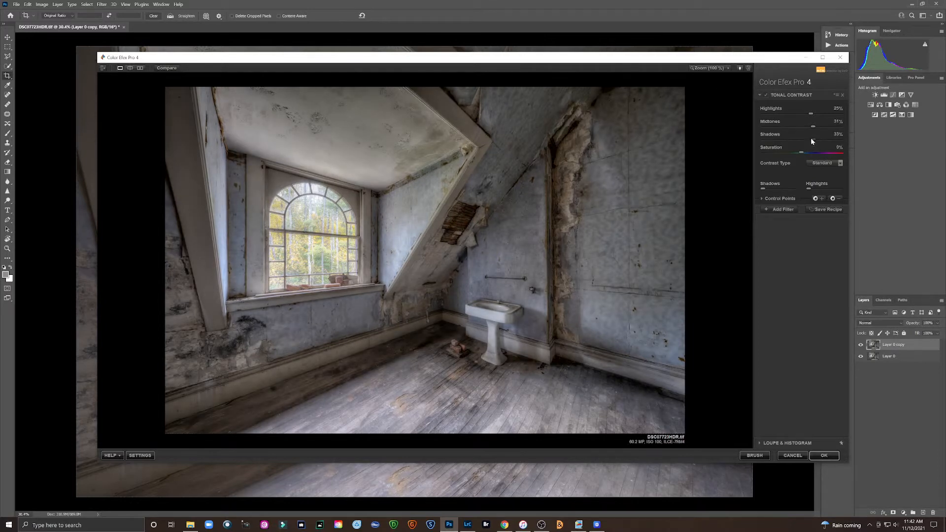
left_click_drag(807, 140, 805, 140)
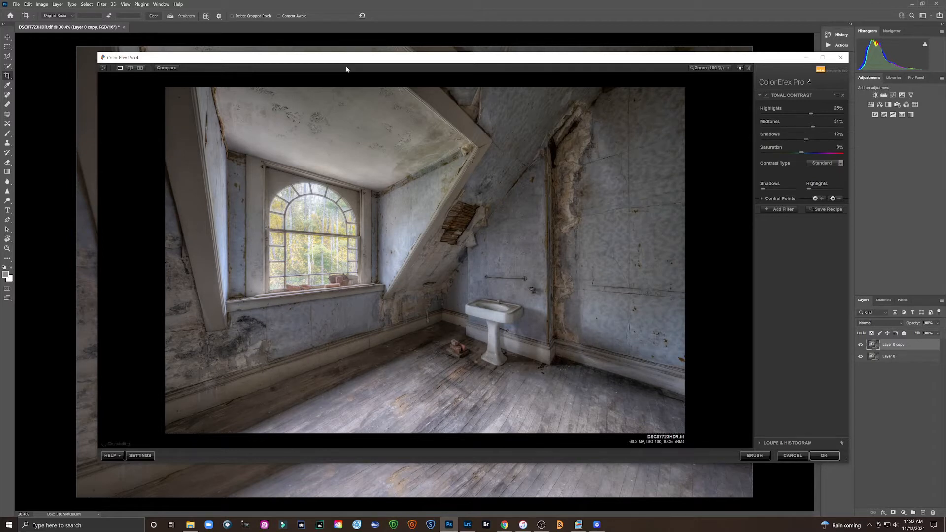
Compare the adjusted Tonal Contrast effect with the original image and apply the filter
left_click(166, 69)
left_click(167, 68)
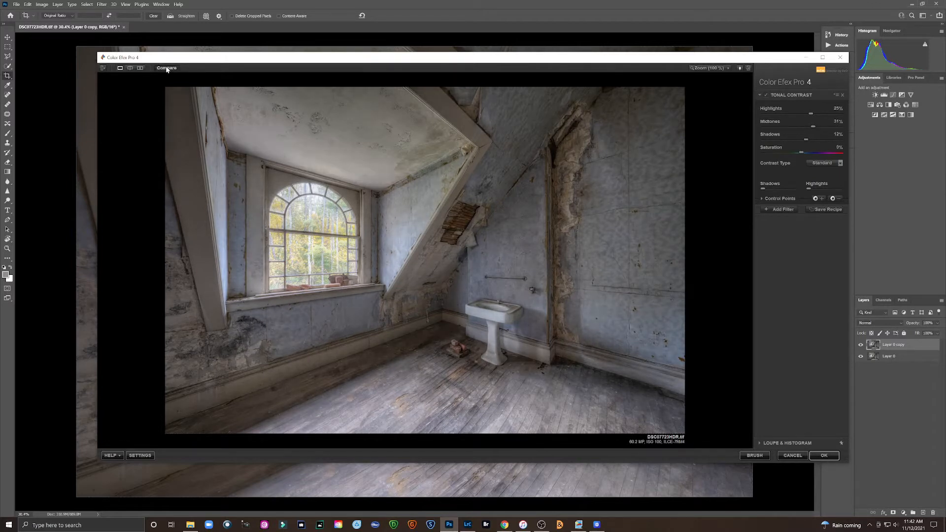
left_click(166, 69)
left_click(167, 68)
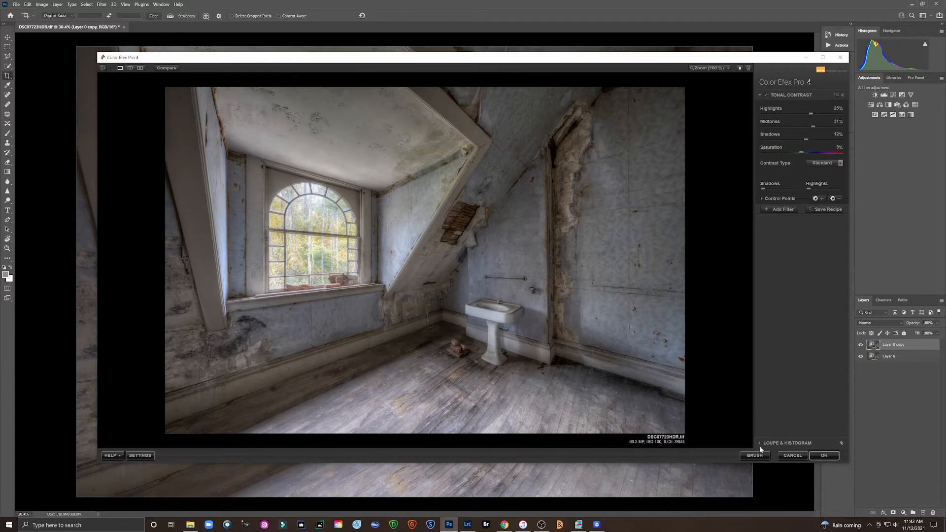
left_click(833, 456)
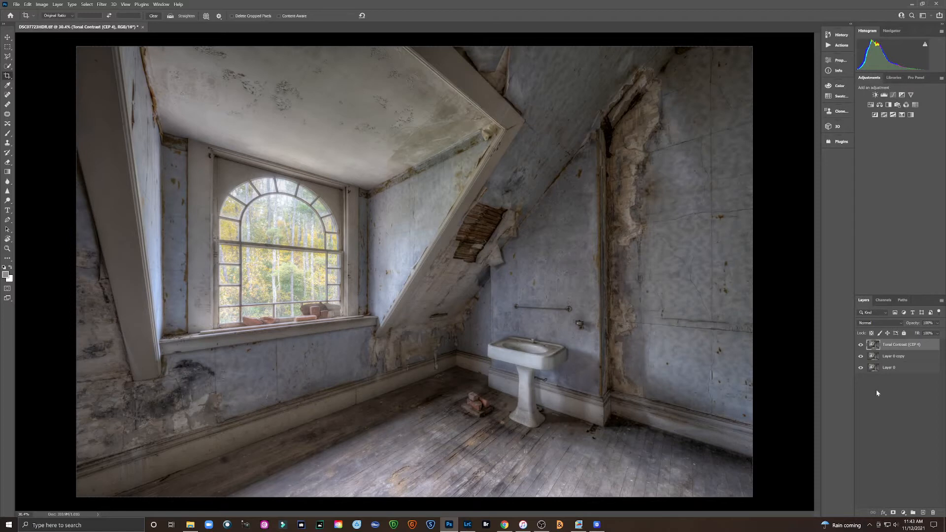
Compare the room with the Tonal Contrast layer hidden and shown, leaving the layer visible
left_click(862, 345)
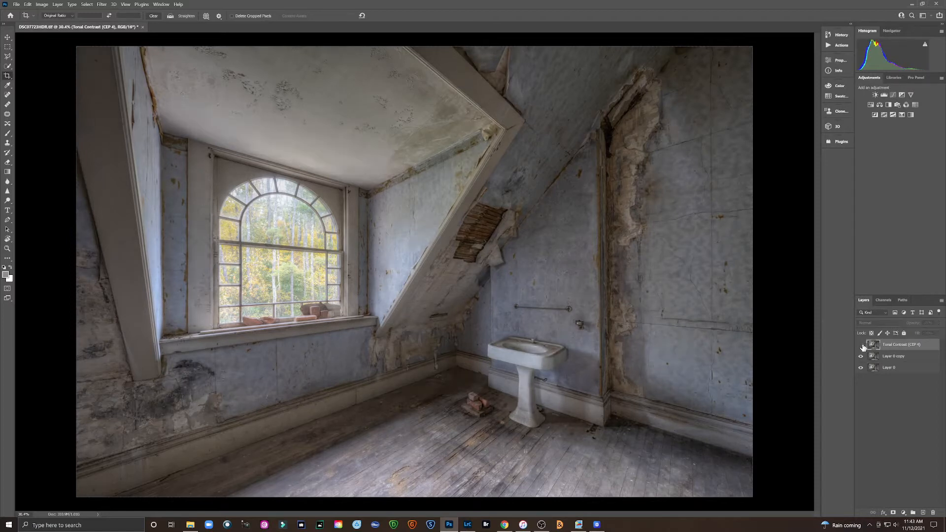
left_click(861, 345)
left_click(862, 345)
left_click(862, 345)
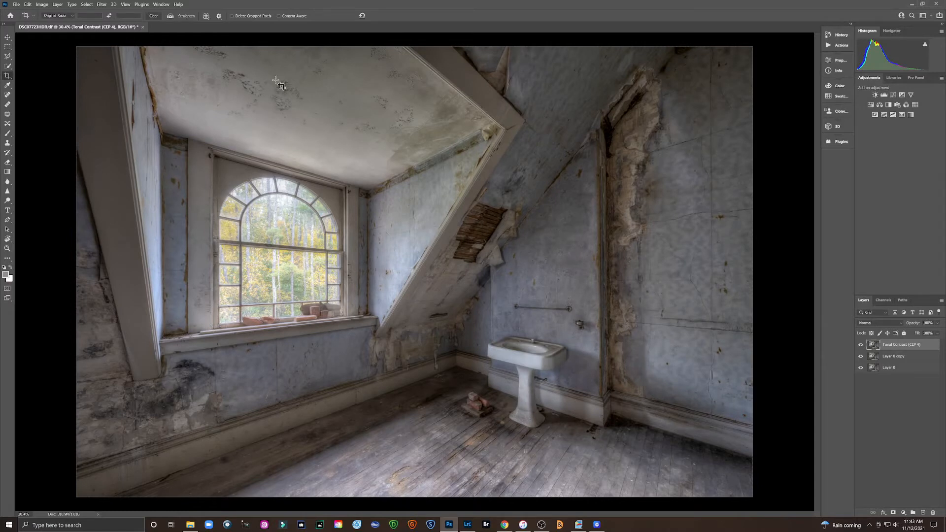
Open the Tonal Contrast layer in the Camera Raw Filter and inspect the arched window at 100%
left_click(102, 4)
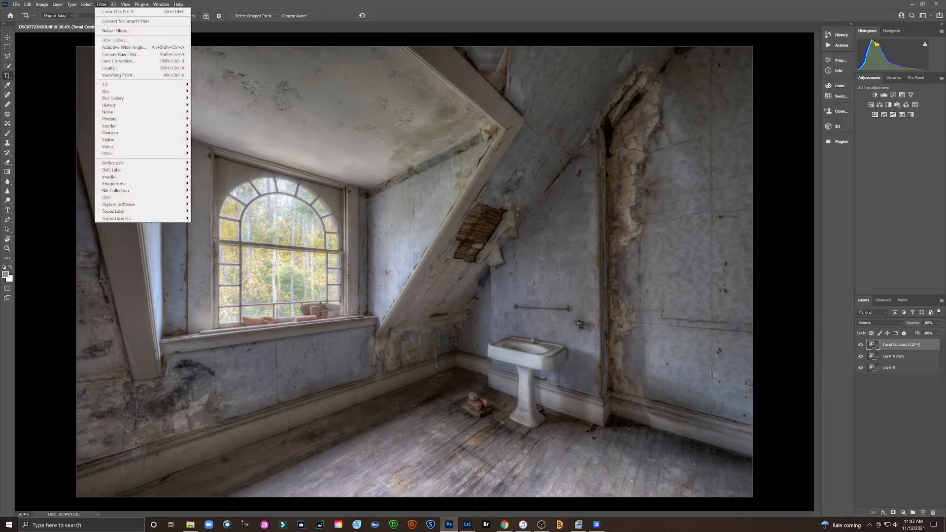
left_click(112, 55)
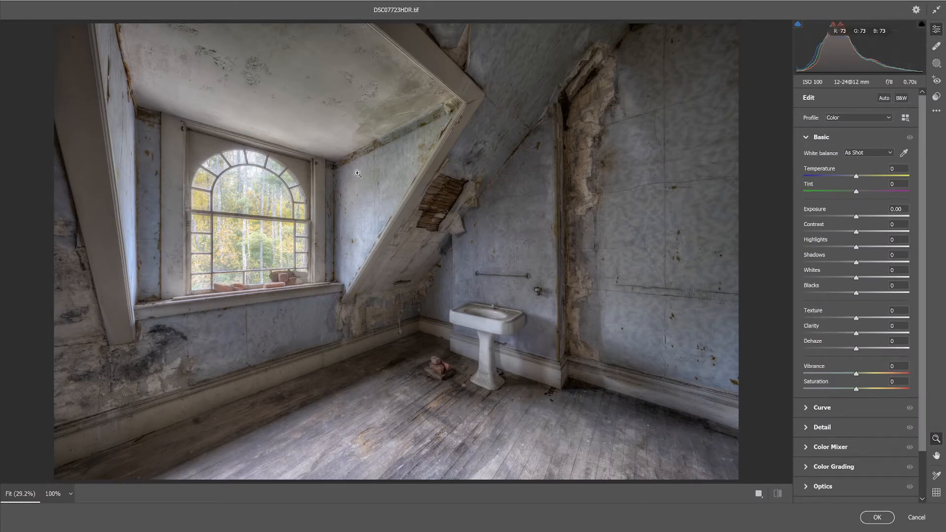
left_click(241, 225)
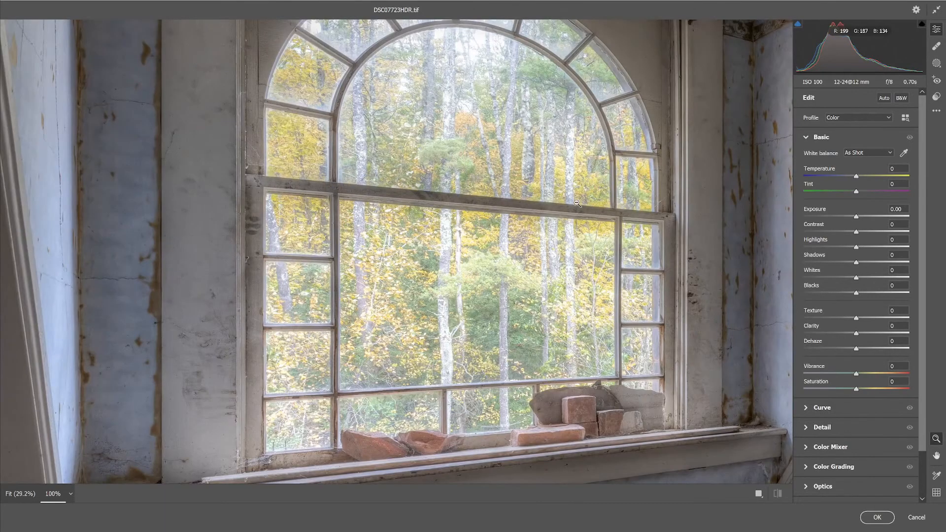
key("h")
left_click_drag(623, 184, 546, 224)
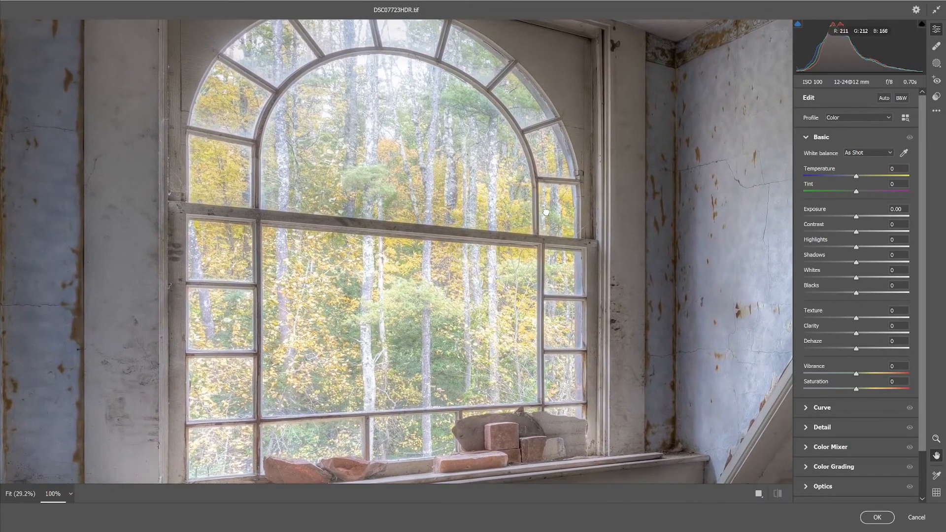
key("z")
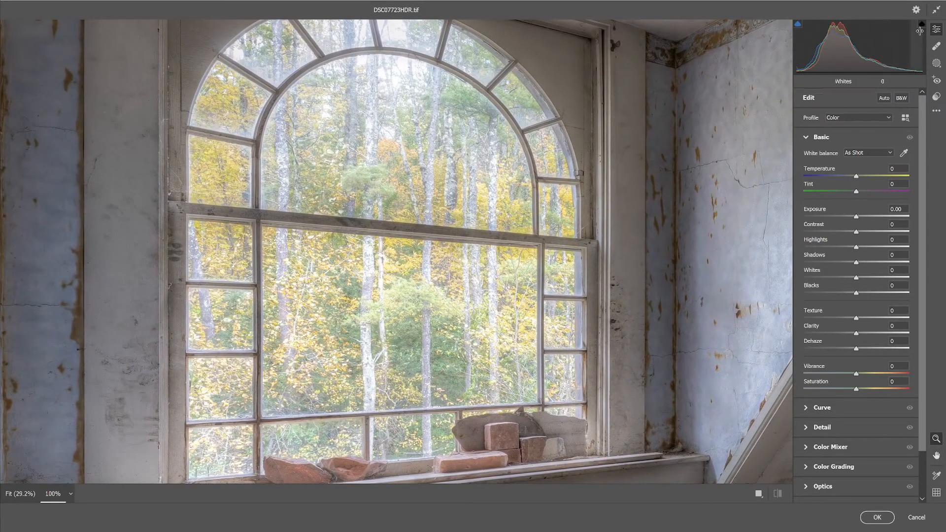
Toggle the highlight clipping warning to examine blown areas in the window, leaving it switched on
left_click(921, 24)
left_click(922, 25)
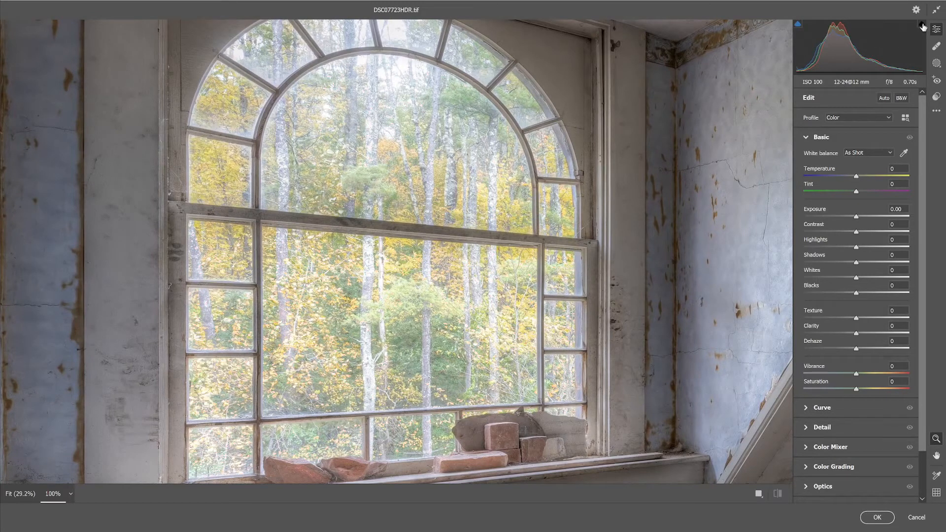
left_click(922, 25)
left_click(922, 24)
left_click(922, 24)
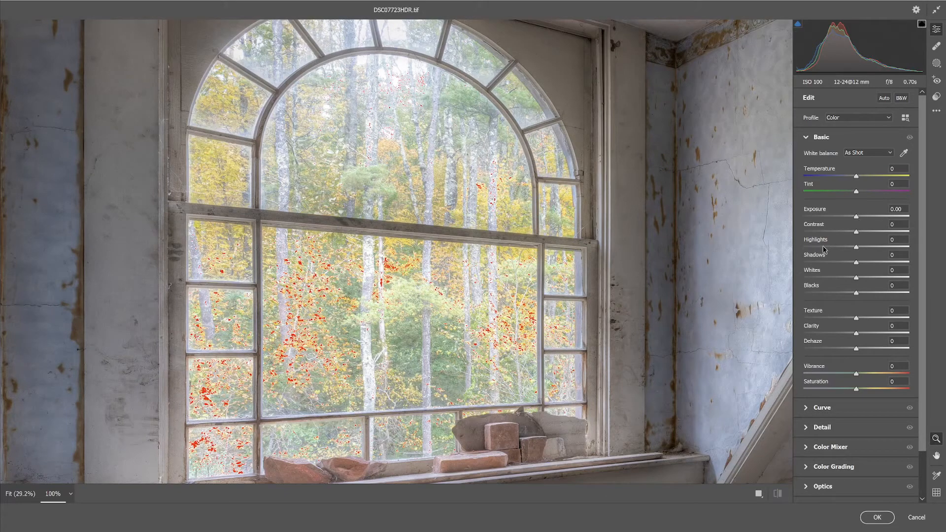
Set Highlights to -63 to recover the window detail, and compare the adjusted room with its default settings
left_click(823, 247)
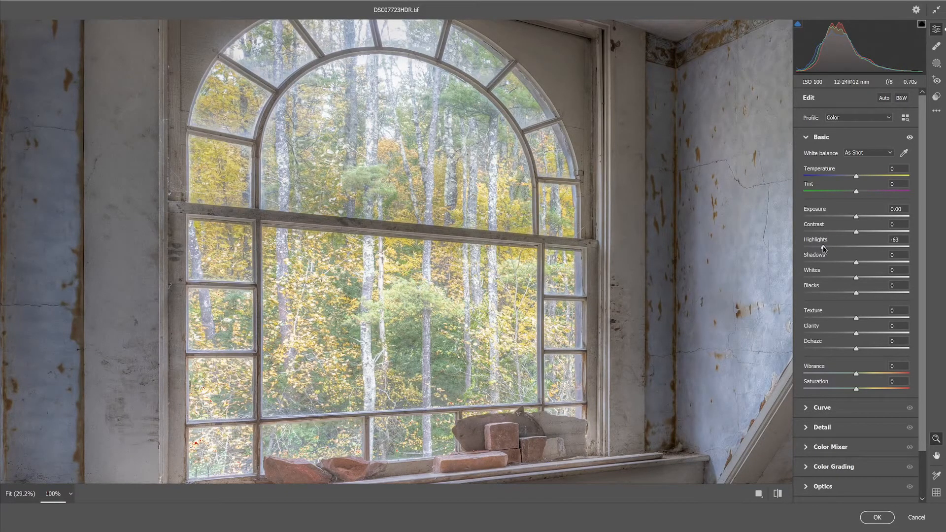
left_click(649, 169)
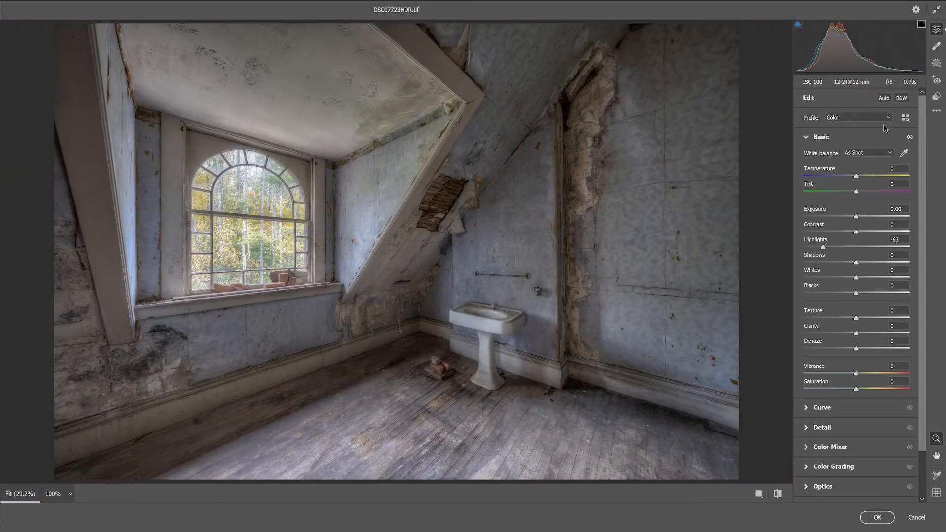
left_click(778, 494)
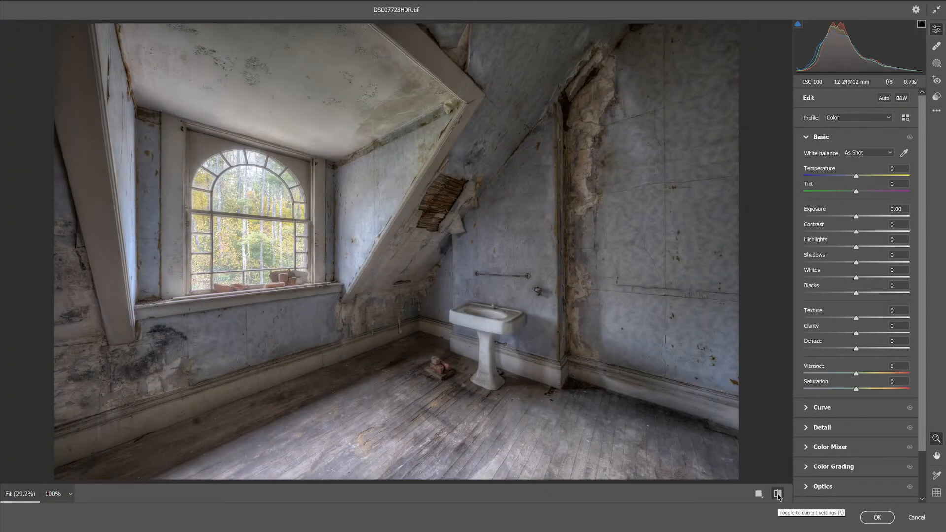
left_click(778, 494)
left_click(778, 495)
left_click(778, 494)
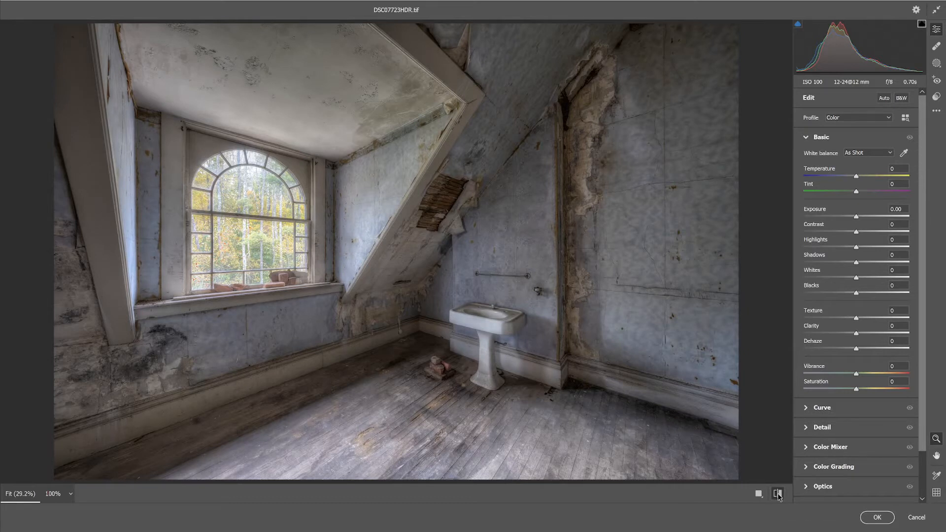
left_click(778, 494)
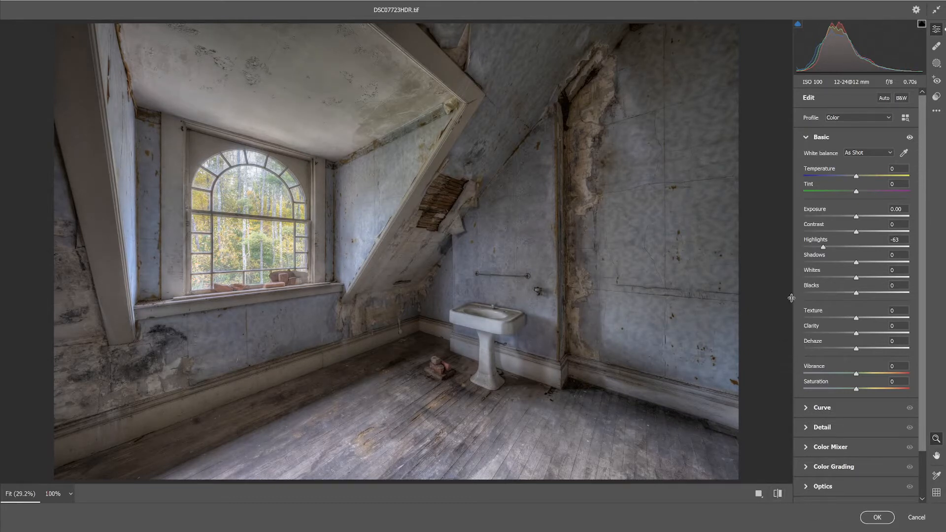
left_click(244, 164)
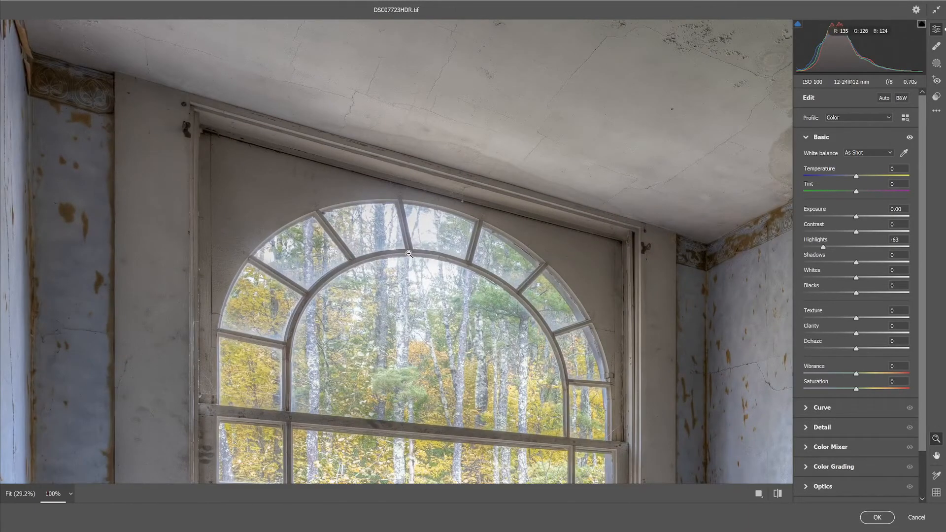
left_click(409, 254)
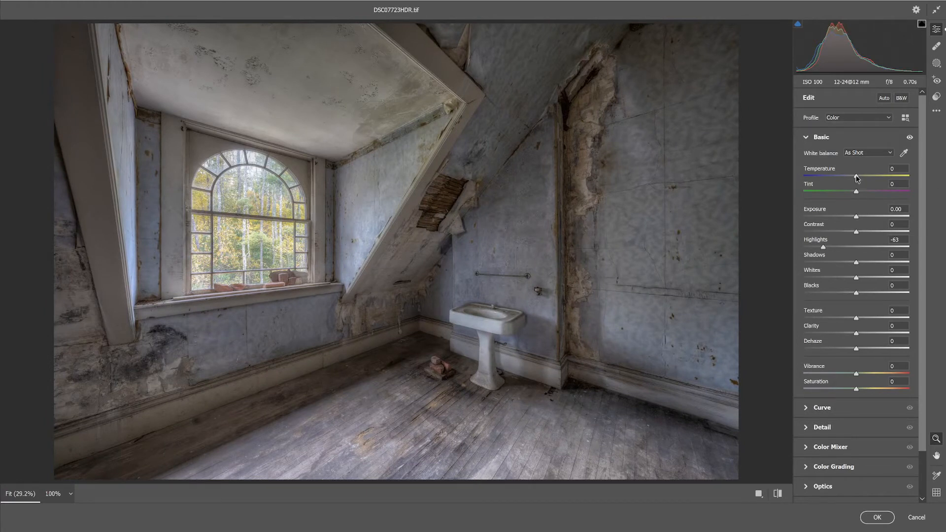
Set Temperature to +4 and Blacks to -9, checking shadow clipping and the dark gap in the broken plaster
left_click_drag(856, 176, 859, 178)
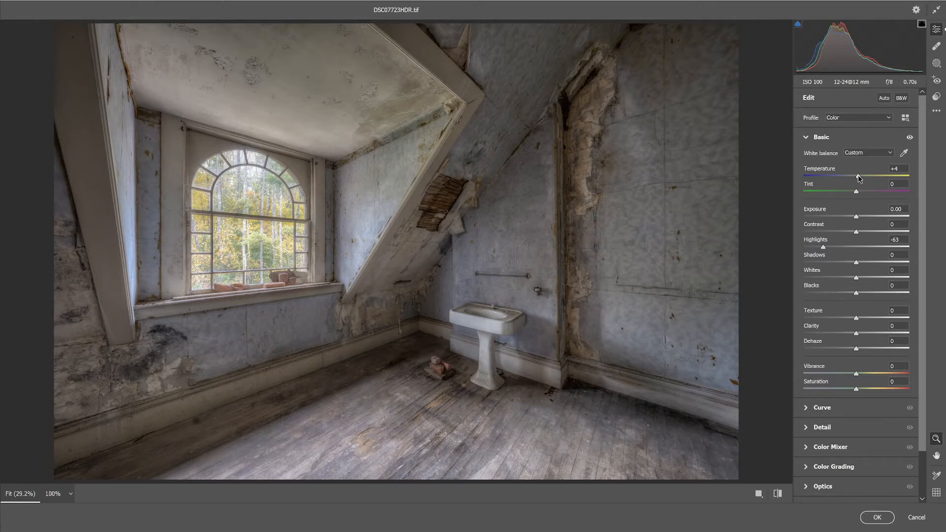
left_click_drag(859, 179, 860, 179)
left_click(857, 292, "alt")
left_click(856, 292, "alt")
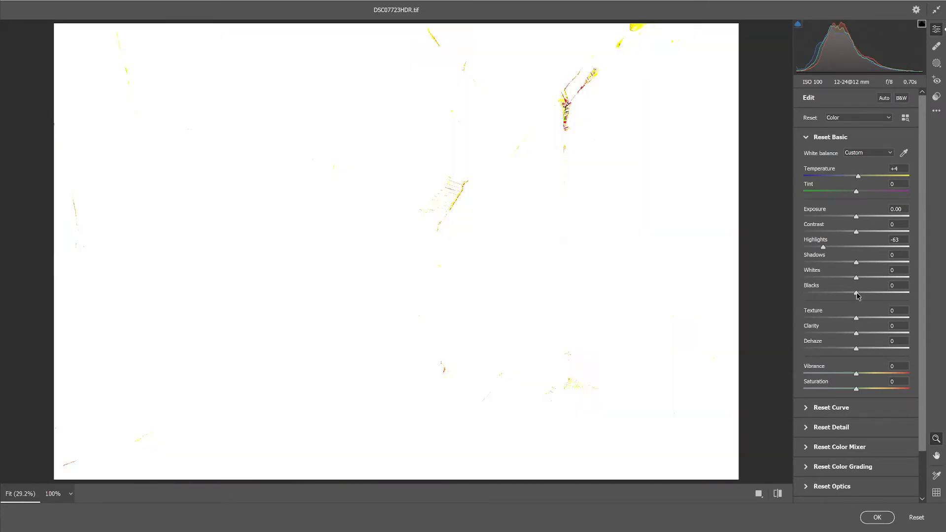
left_click_drag(857, 293, 856, 296)
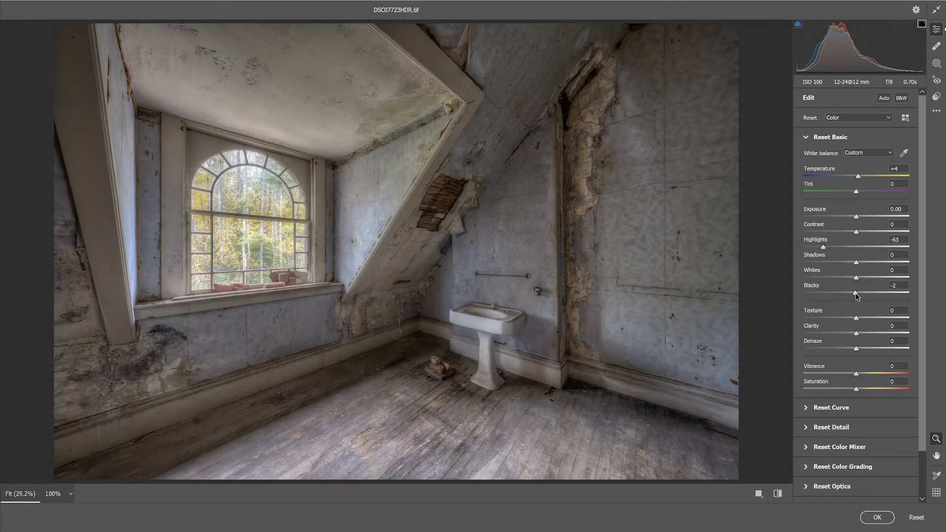
left_click(857, 296, "alt")
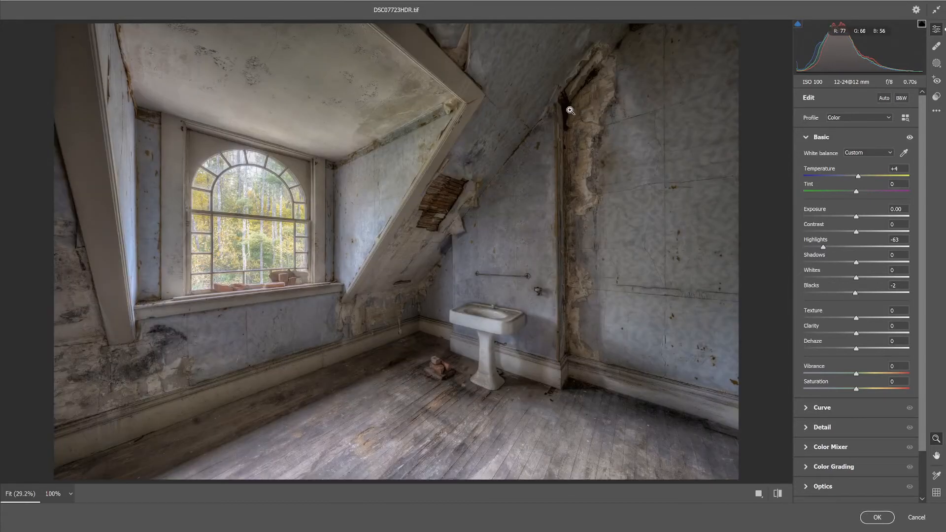
left_click(567, 107)
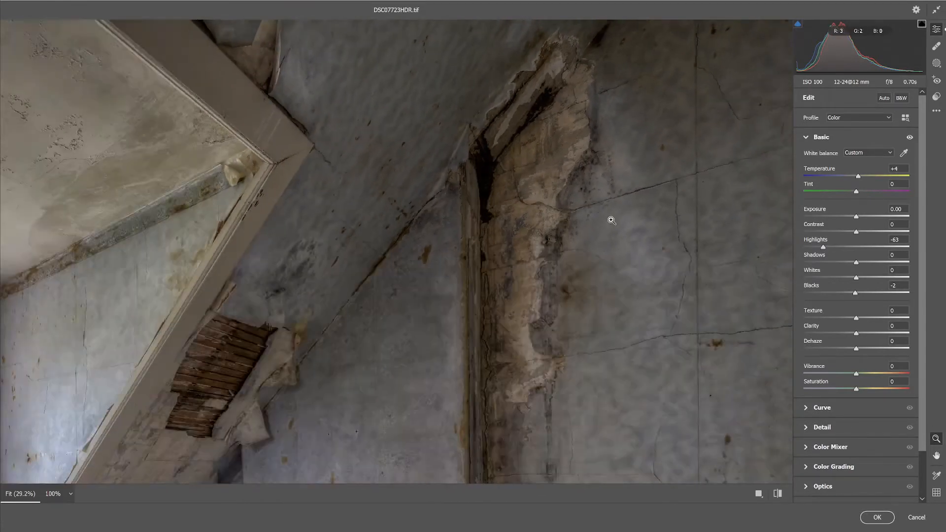
left_click(382, 248)
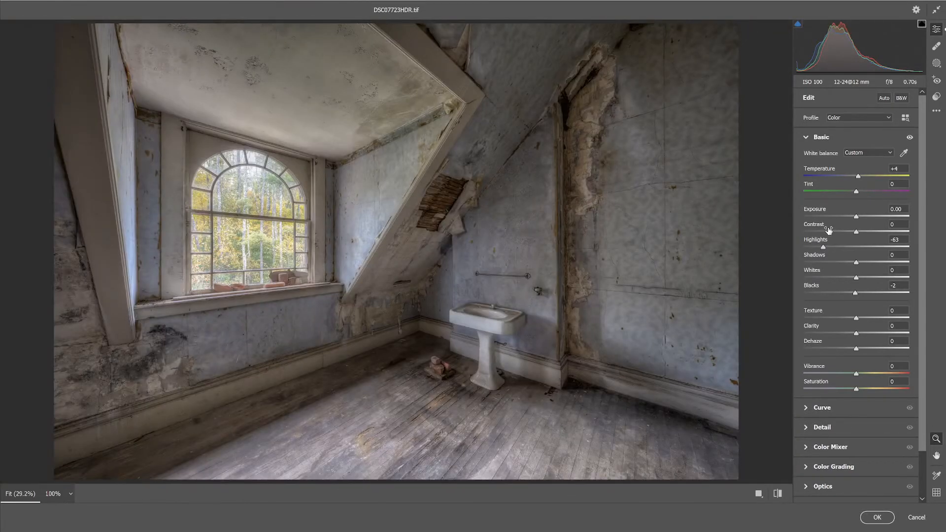
left_click(856, 294, "alt")
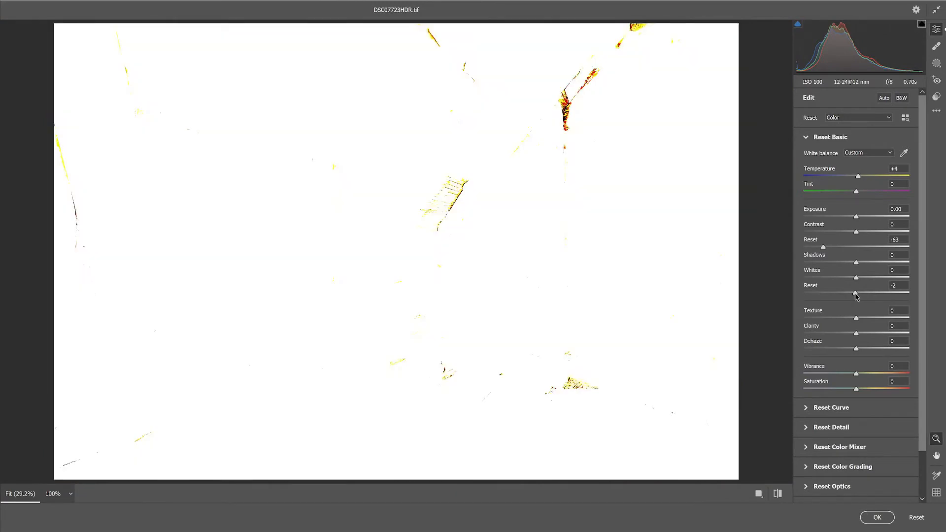
left_click_drag(855, 294, 851, 295)
Set Whites to +9 while previewing the highlight clipping
left_click(857, 278, "alt")
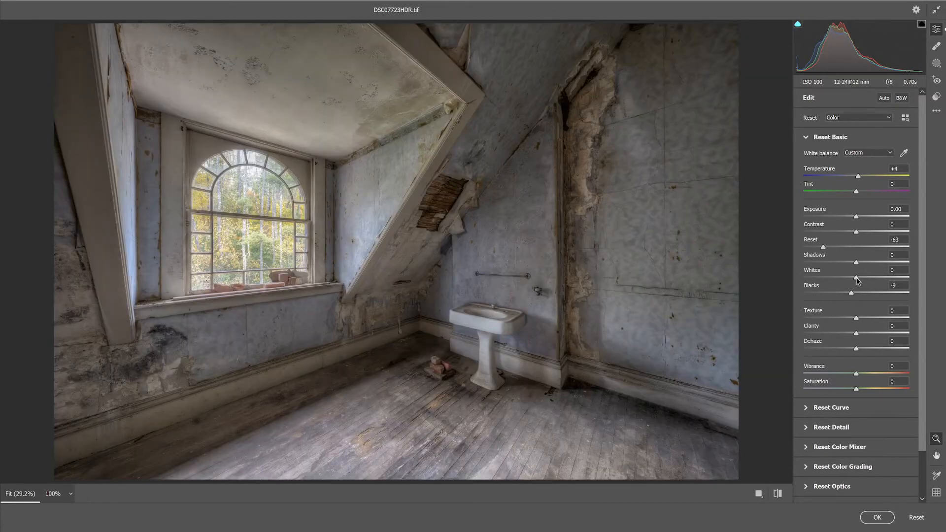
left_click(857, 279, "alt")
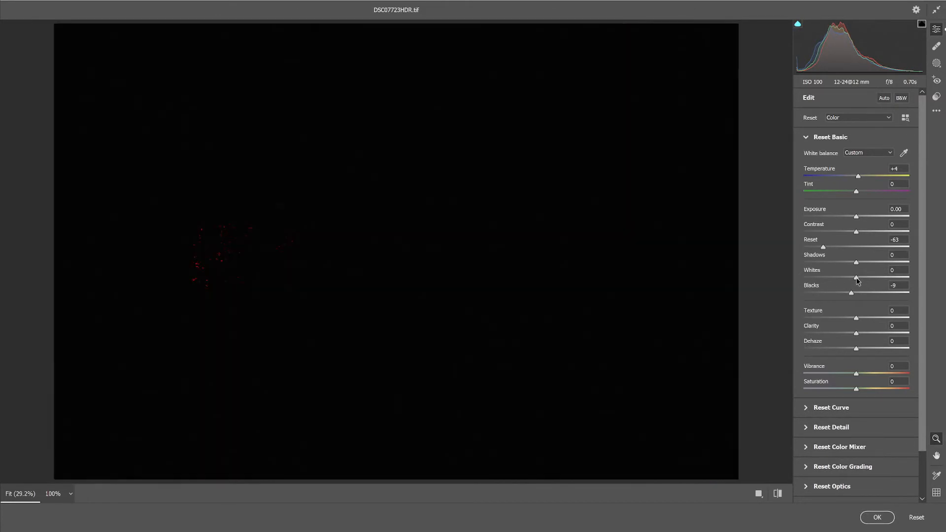
left_click_drag(856, 277, 863, 279)
left_click(860, 279, "alt")
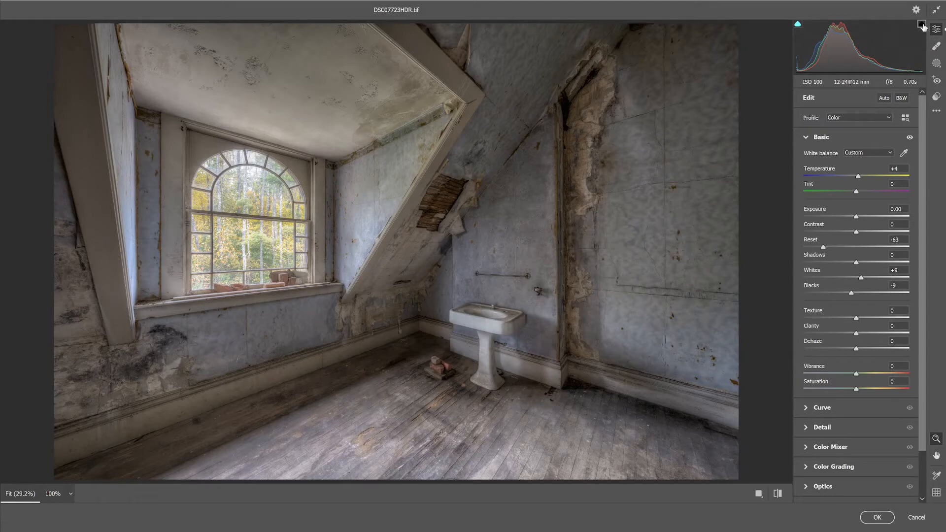
Compare the tonal and temperature adjustments with the default settings
left_click(778, 494)
left_click(777, 493)
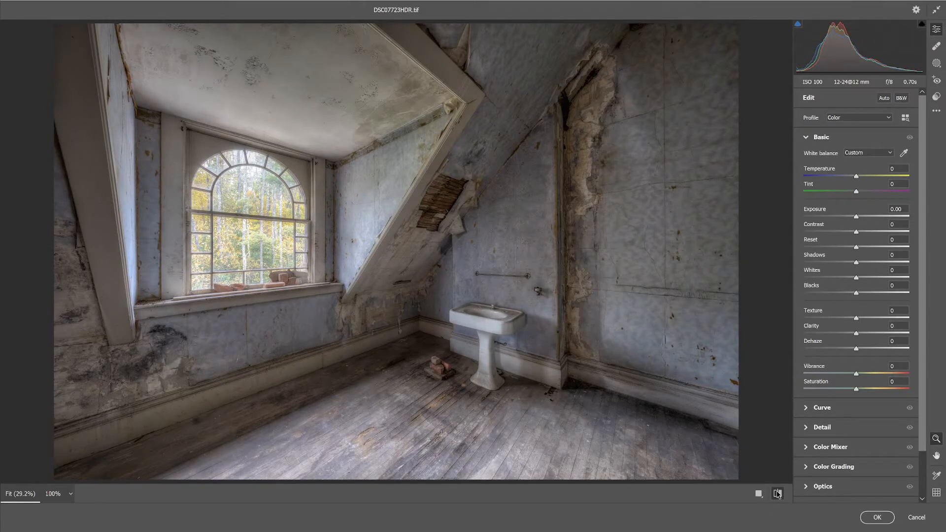
left_click(778, 494)
left_click(778, 494)
Set Contrast to +8 and raise both Texture and Clarity to +11
key("alt")
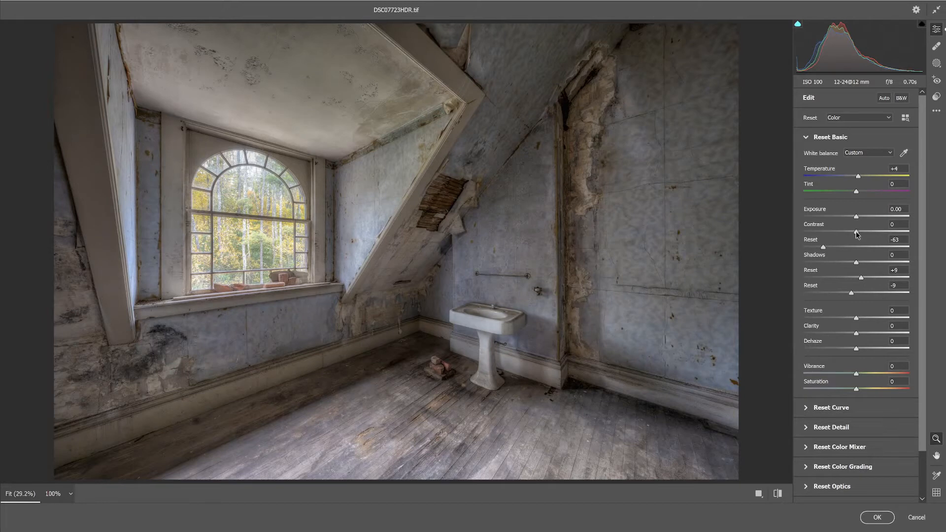
left_click_drag(857, 234, 861, 232)
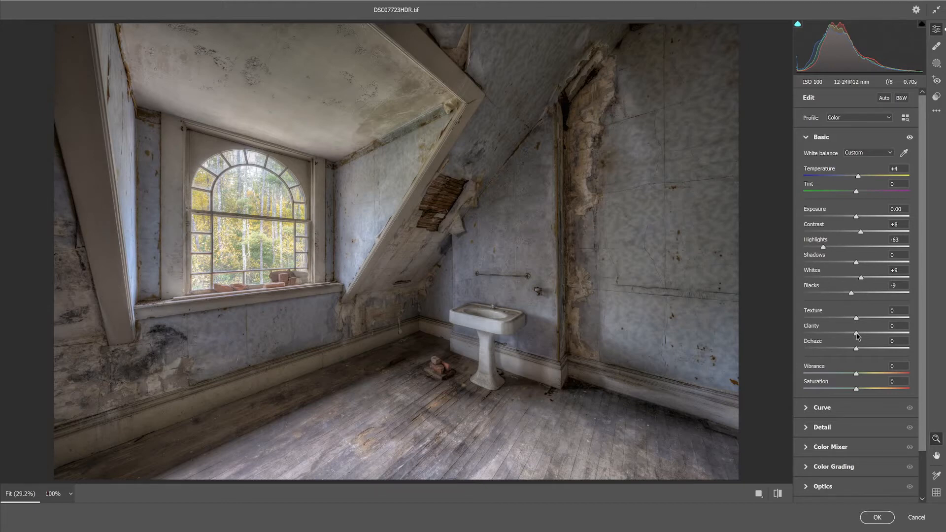
left_click_drag(858, 337, 862, 335)
left_click_drag(863, 334, 864, 321)
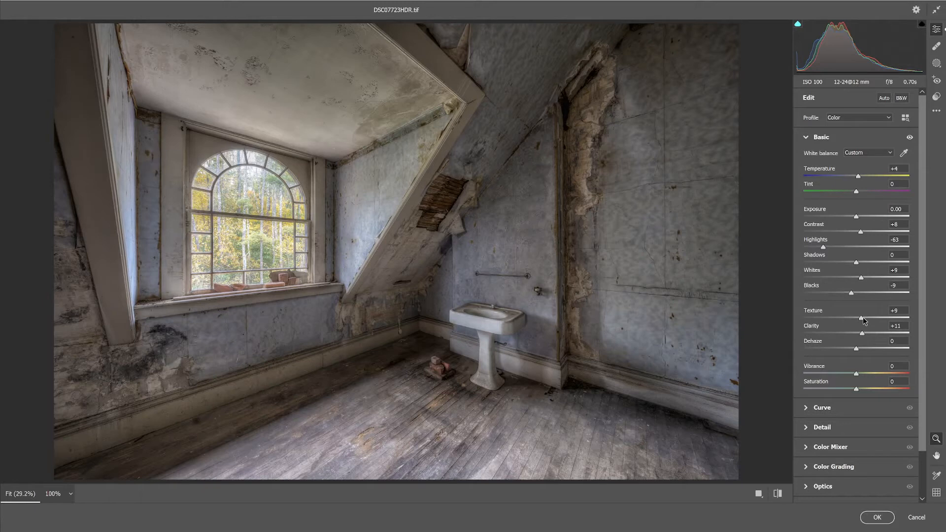
left_click_drag(864, 321, 865, 320)
Boost the blue wall's saturation in the Color Mixer to Blues +18 and Purples +3, and compare with the defaults
scroll(860, 382, "down", 2)
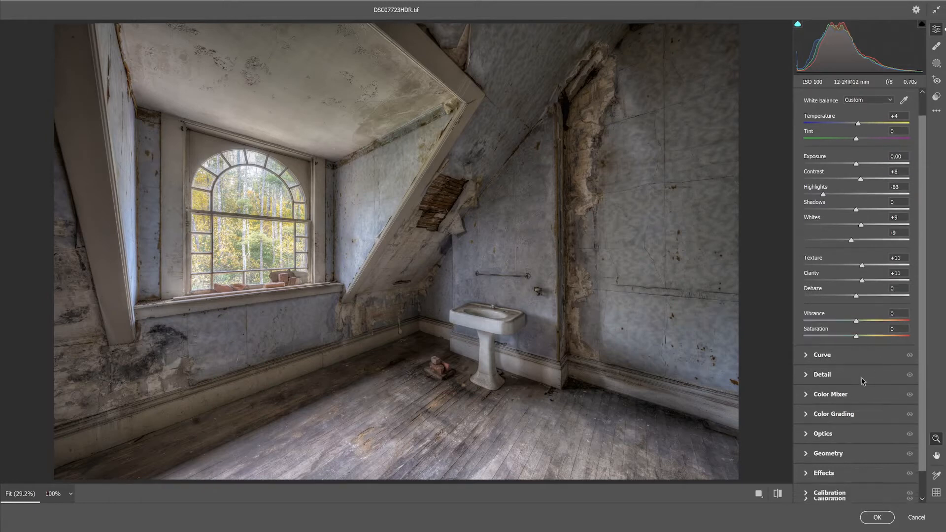
left_click(808, 395)
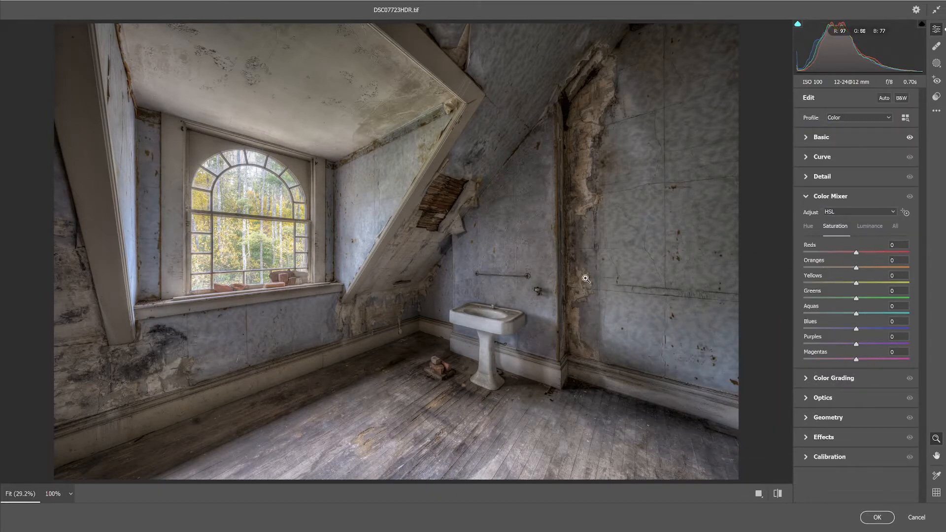
left_click(906, 212)
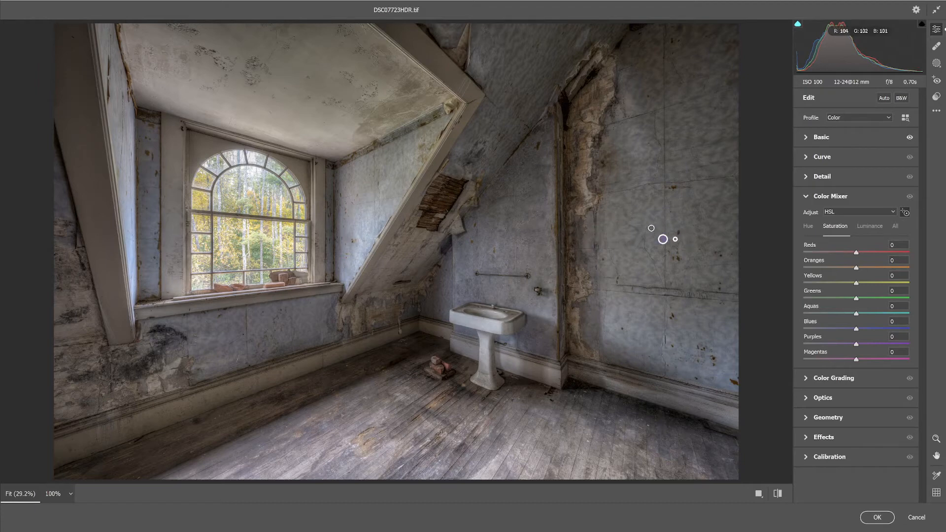
mouse_move(653, 229)
left_mouse_down()
mouse_move(697, 229)
mouse_move(660, 228)
left_mouse_up()
left_click(777, 494)
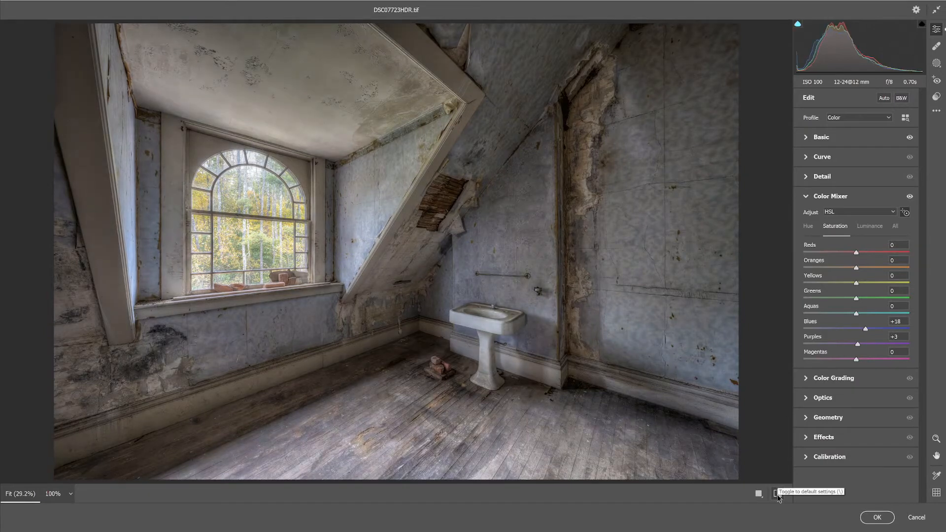
left_click(778, 494)
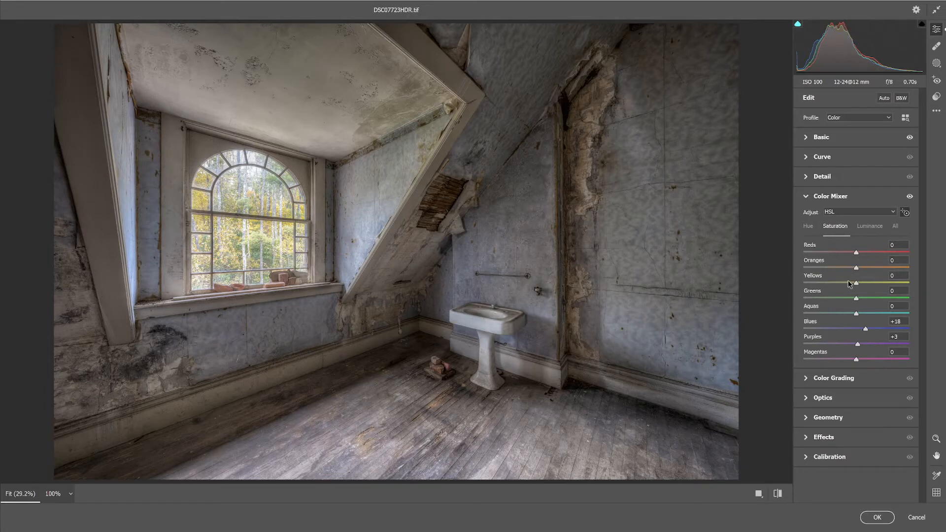
Raise the foliage saturation to Yellows +24 and Greens +8, and apply the Camera Raw filter
left_click_drag(856, 284, 865, 283)
left_click(905, 214)
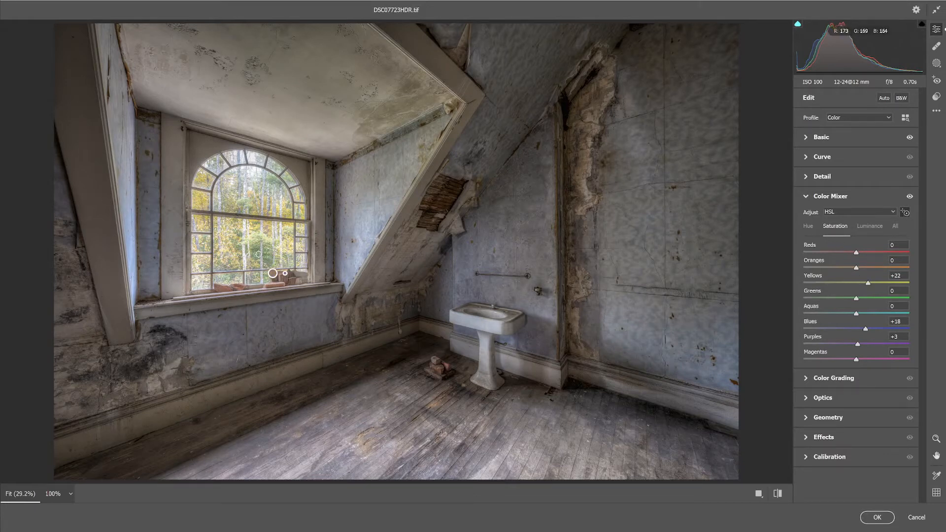
left_click_drag(256, 250, 259, 249)
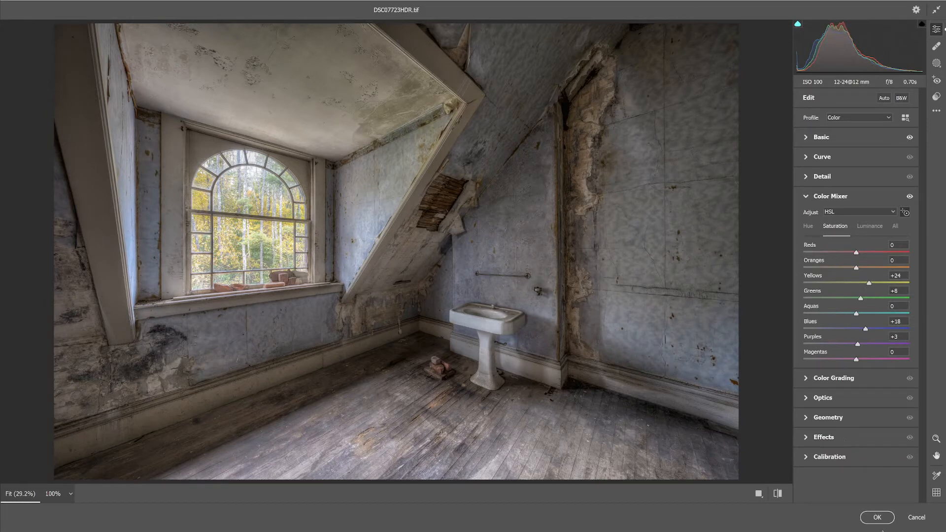
left_click(877, 518)
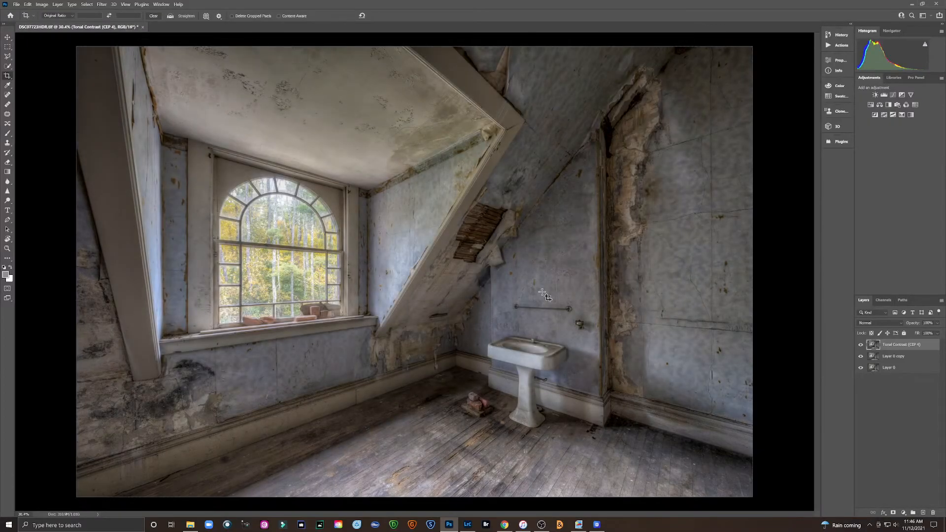
Add a Levels adjustment layer above the Tonal Contrast layer and lower its white input level to 225
left_click(885, 96)
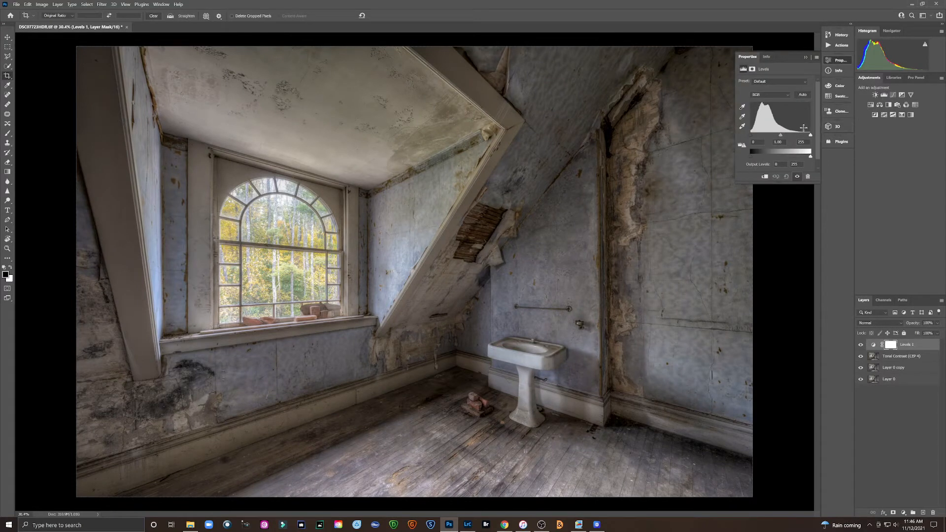
left_click_drag(811, 135, 810, 137)
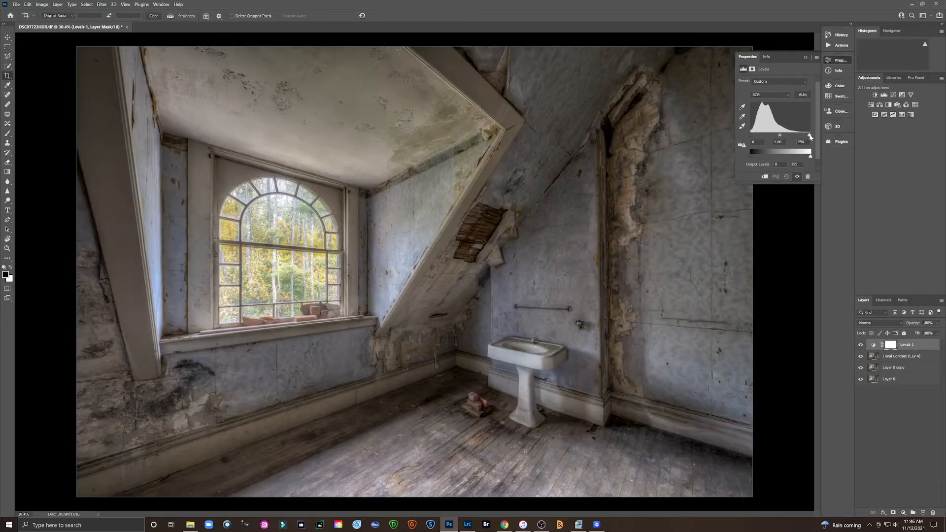
left_click(811, 138, "alt")
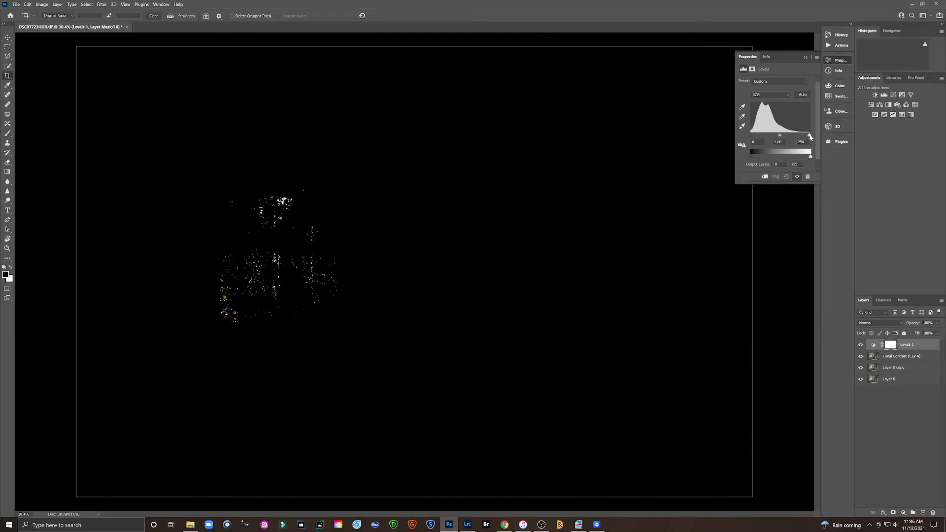
left_click_drag(811, 137, 811, 137)
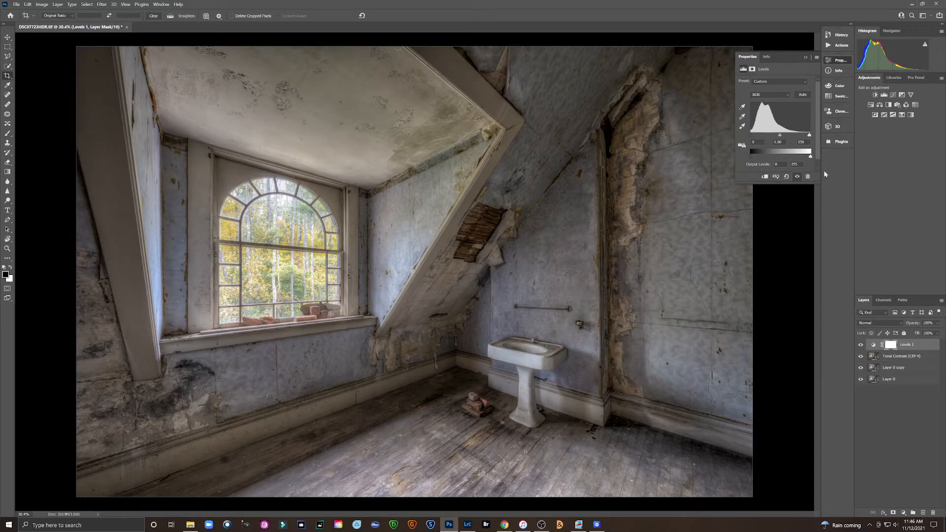
left_click_drag(812, 137, 804, 138)
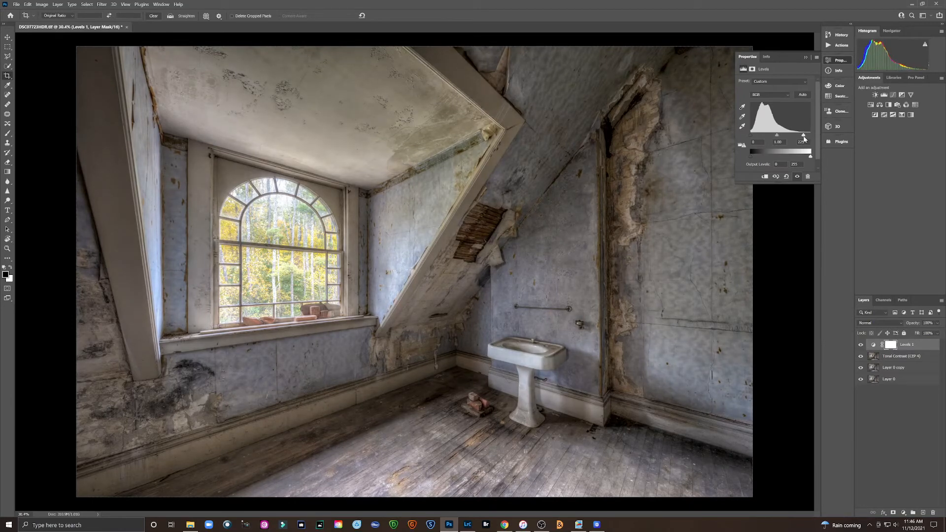
Compare the image with and without the Levels adjustment
left_click(861, 345)
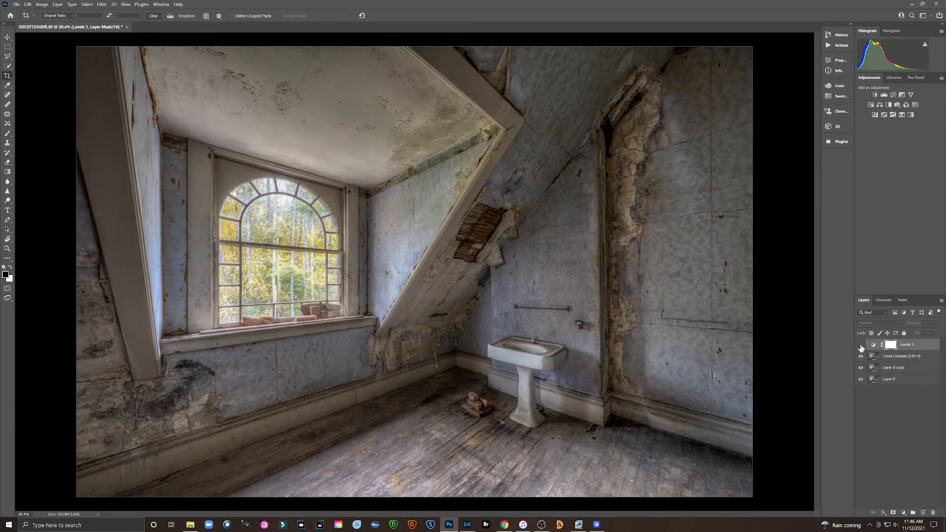
left_click(861, 345)
left_click(861, 345)
left_click(861, 347)
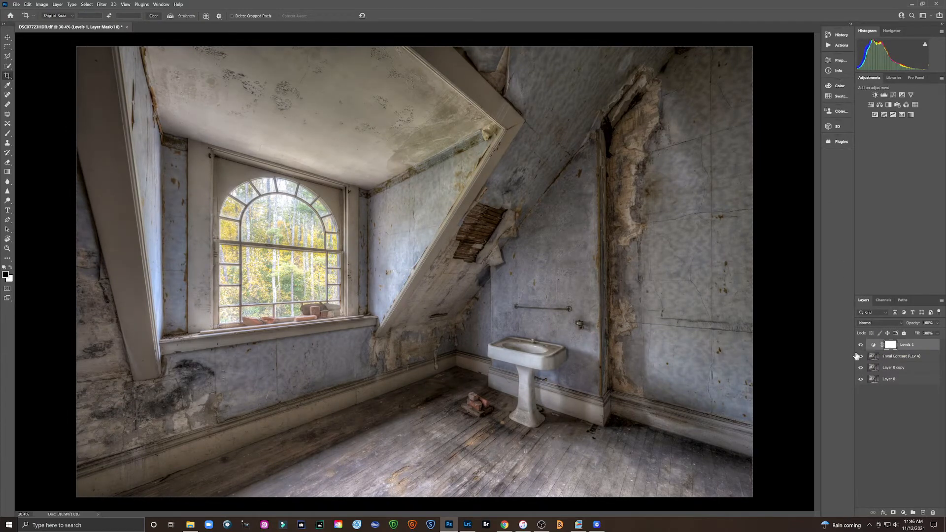
left_click(861, 345)
left_click(861, 345)
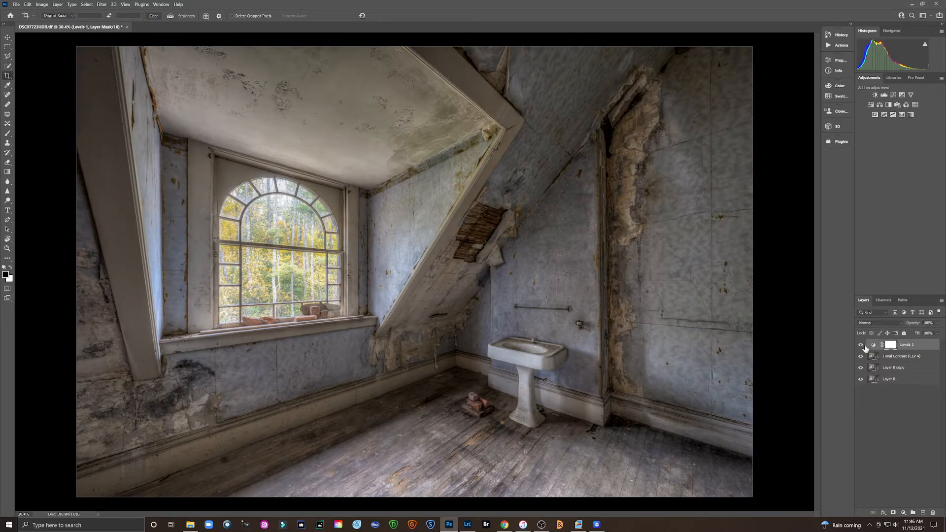
Refine the Levels adjustment by setting the midtones to 0.92 and lowering the white input level further
double_click(875, 346)
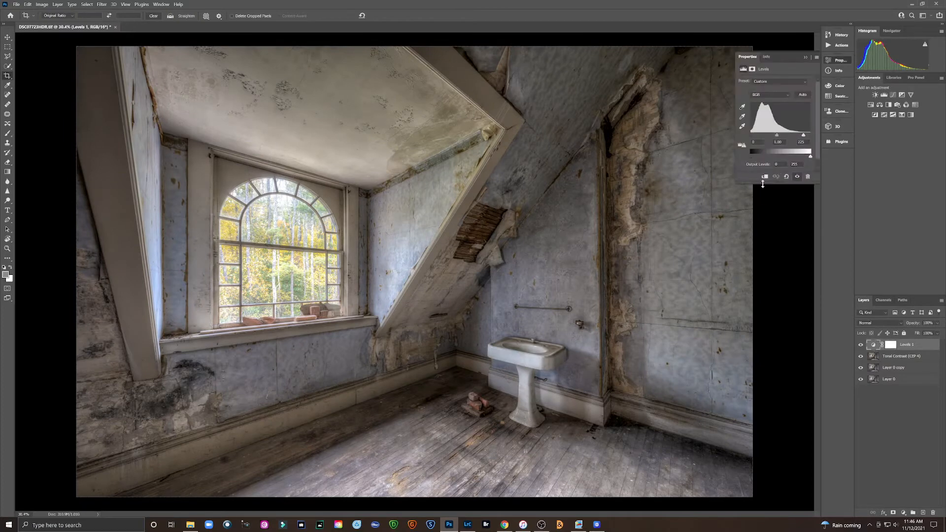
left_click(752, 136, "alt")
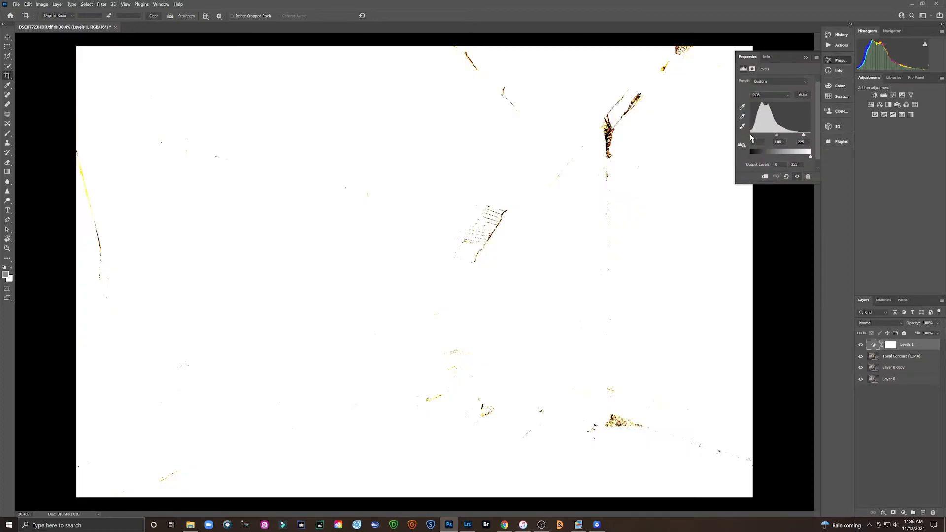
left_click_drag(752, 137, 796, 139)
left_click_drag(798, 137, 799, 137)
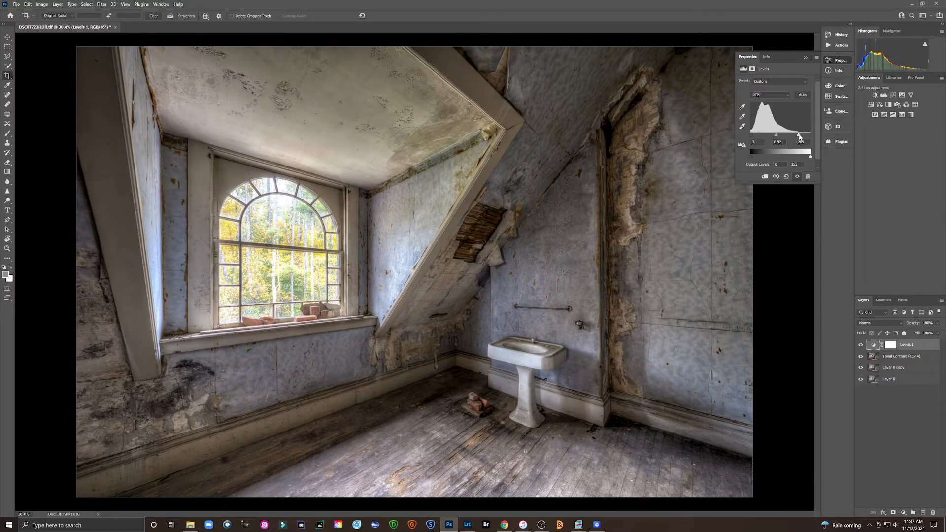
Paint black on the Levels layer mask over the arched window panes with a soft brush to remove the brightening there
left_click(891, 345)
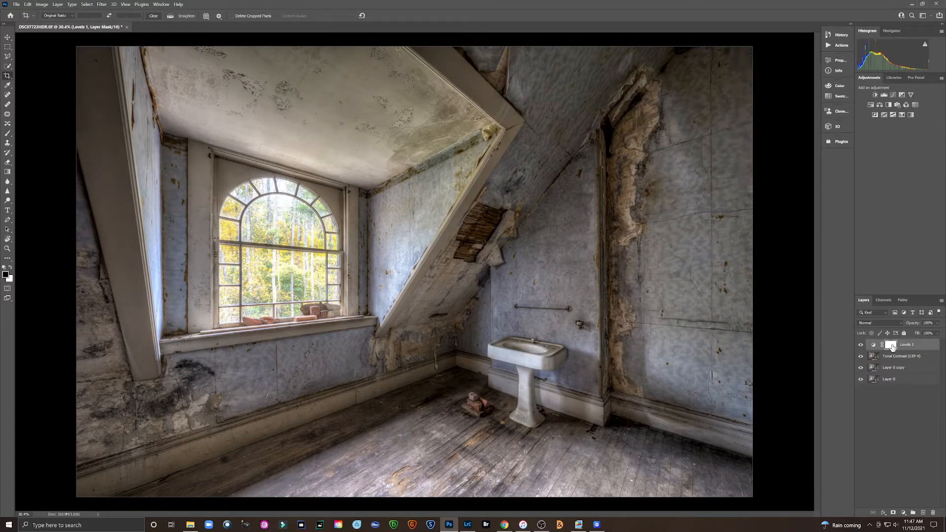
left_click(7, 134)
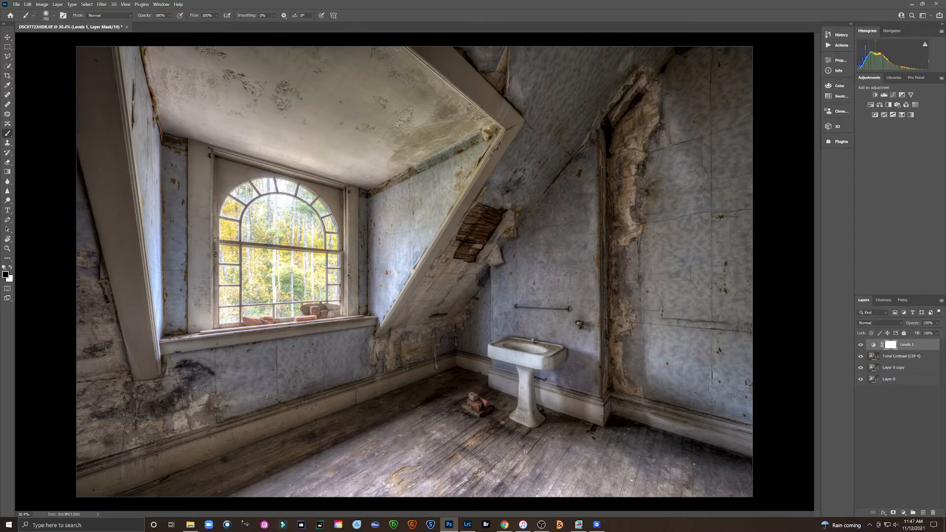
mouse_move(307, 227)
left_mouse_down()
mouse_move(269, 216)
mouse_move(296, 199)
mouse_move(237, 217)
mouse_move(244, 315)
mouse_move(296, 300)
mouse_move(316, 266)
mouse_move(276, 261)
left_mouse_up()
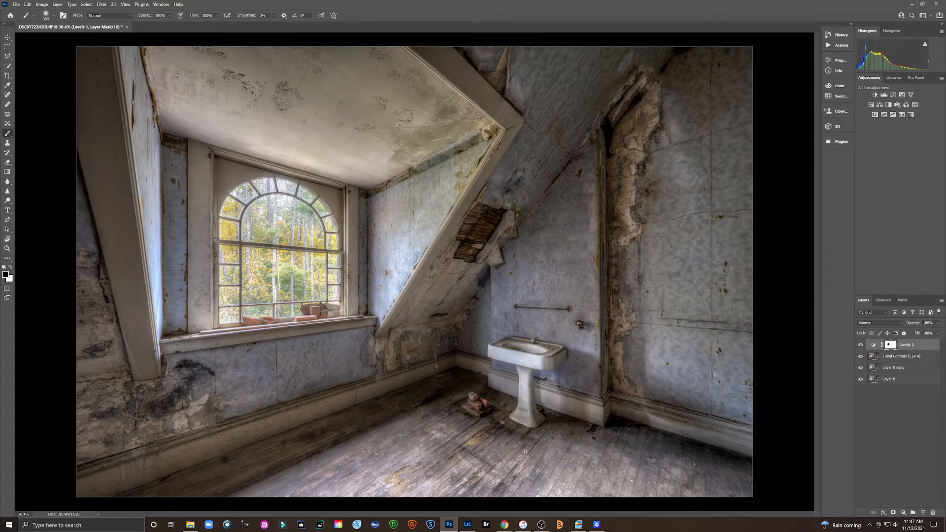
left_click(225, 319)
mouse_move(322, 311)
left_mouse_down()
mouse_move(335, 288)
mouse_move(335, 230)
mouse_move(324, 209)
left_mouse_up()
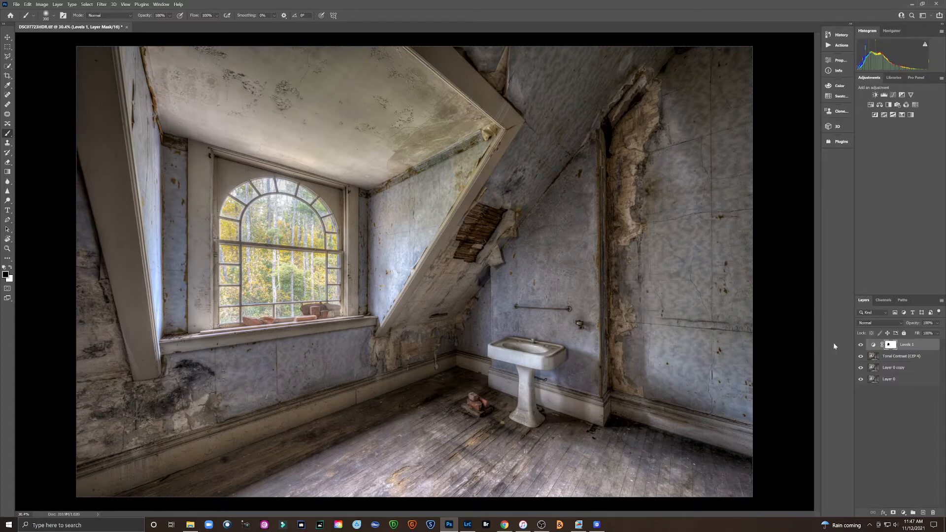
Compare the image before and after the Levels adjustment with the window masked out
left_click(861, 345)
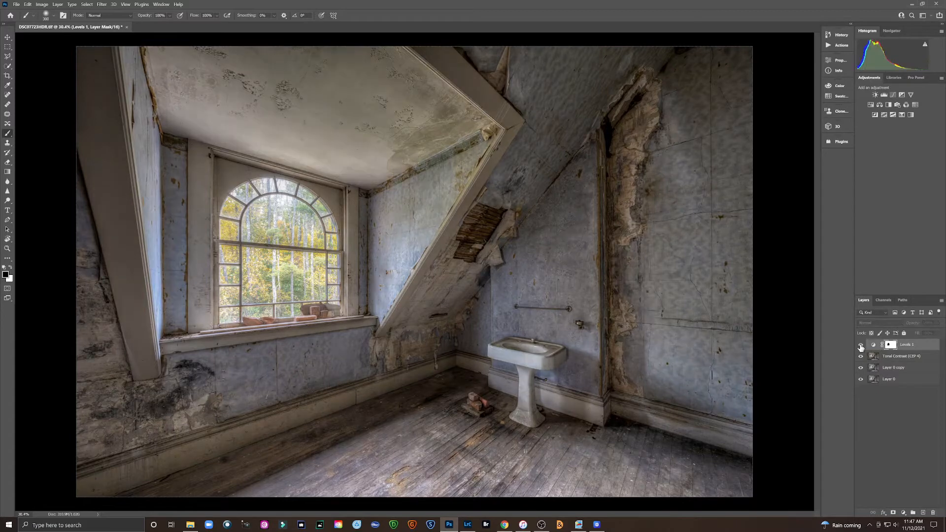
left_click(861, 345)
left_click(861, 346)
left_click(861, 346)
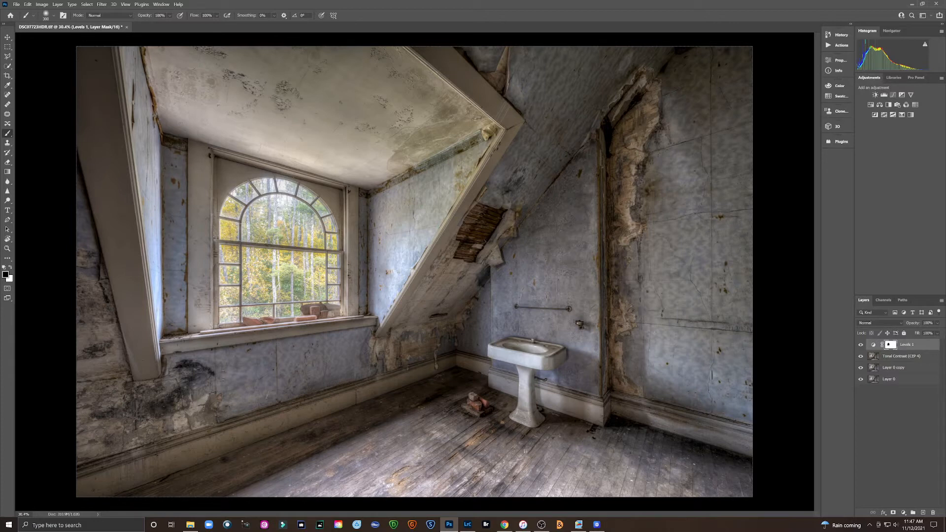
Mask the Levels brightening off the bright wall edges on both sides of the window and compare before and after
left_click_drag(153, 281, 157, 341)
left_click_drag(404, 269, 385, 305)
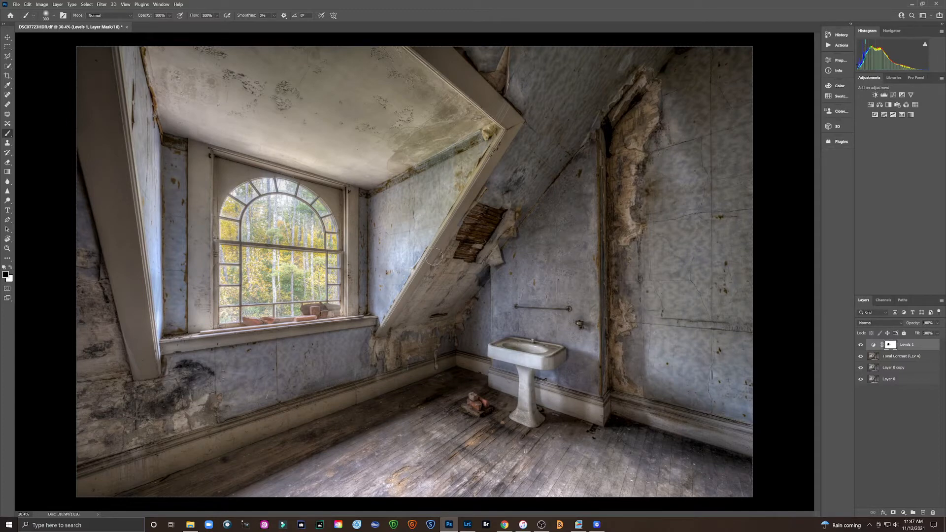
left_click(861, 345)
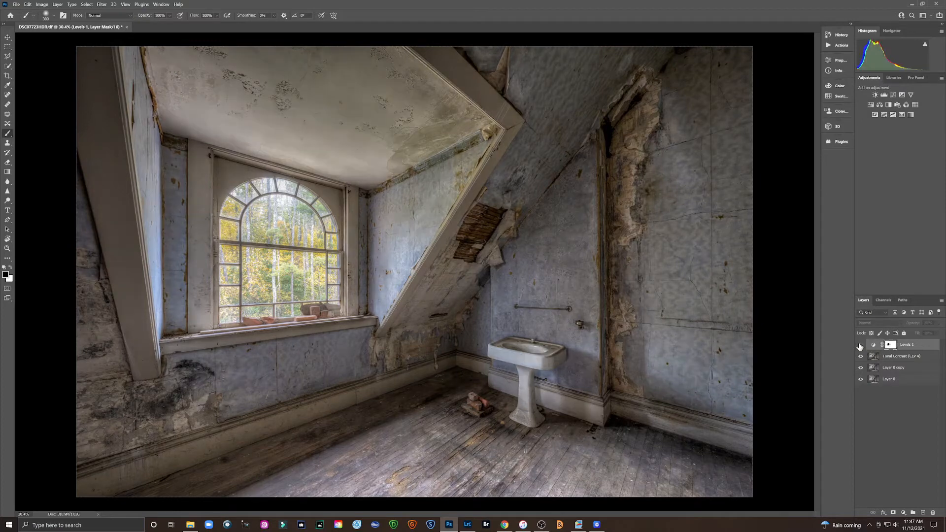
left_click(860, 346)
left_click(860, 345)
left_click(860, 345)
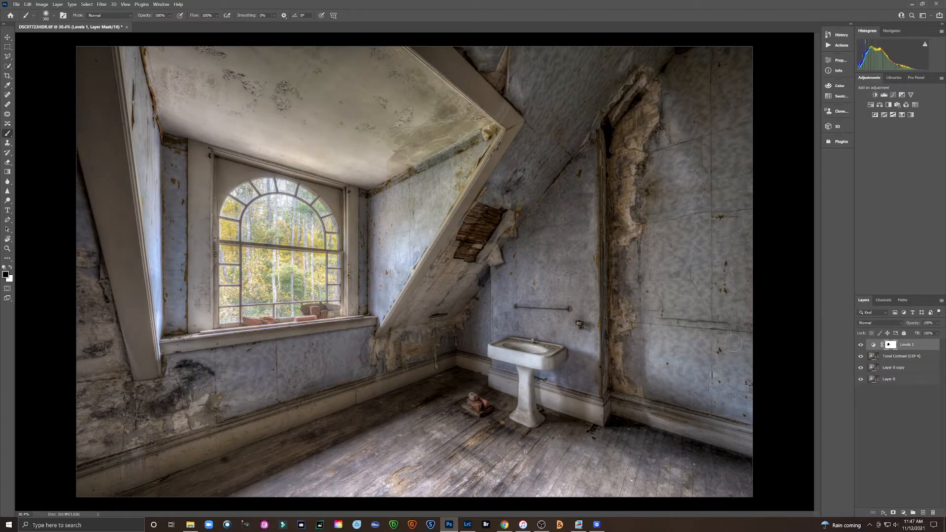
Merge the Levels adjustment layer with the Tonal Contrast layer
left_click(906, 358, "shift")
right_click(907, 359)
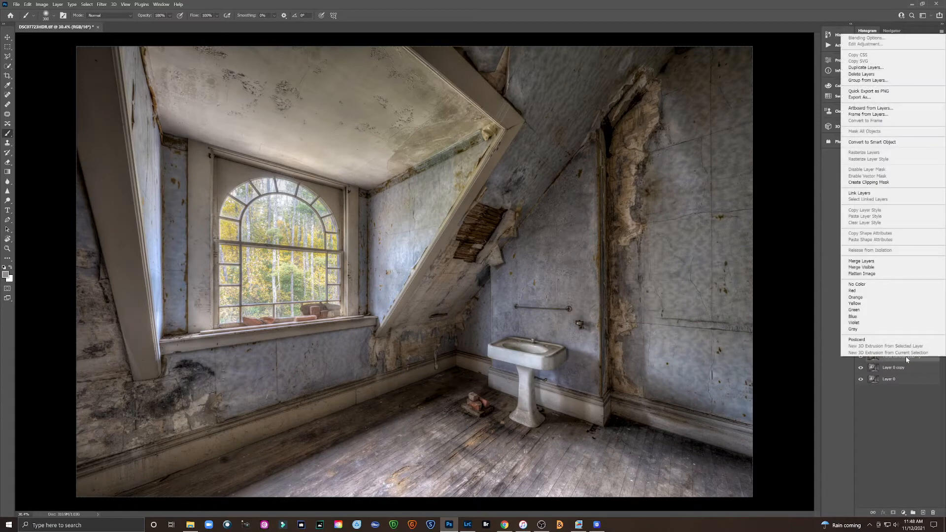
left_click(878, 261)
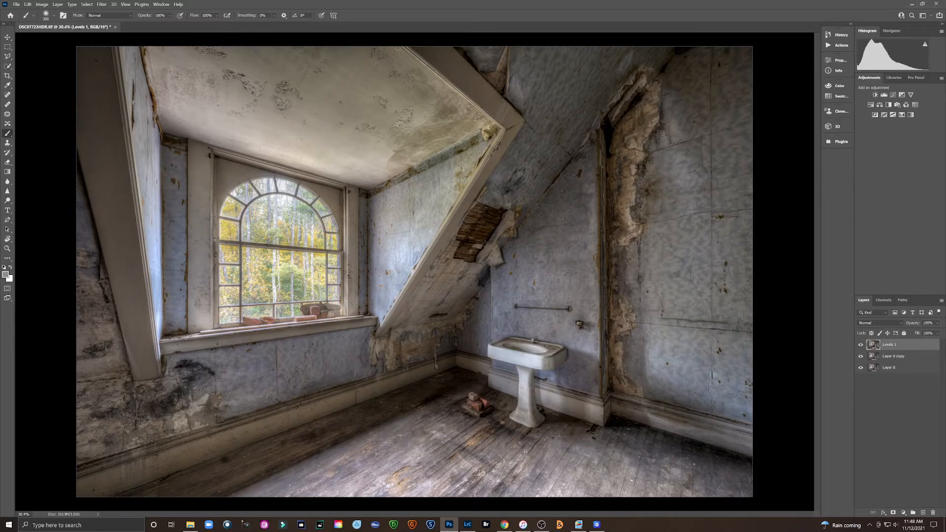
Open the merged layer in the Camera Raw Filter and create a new brush mask
left_click(101, 4)
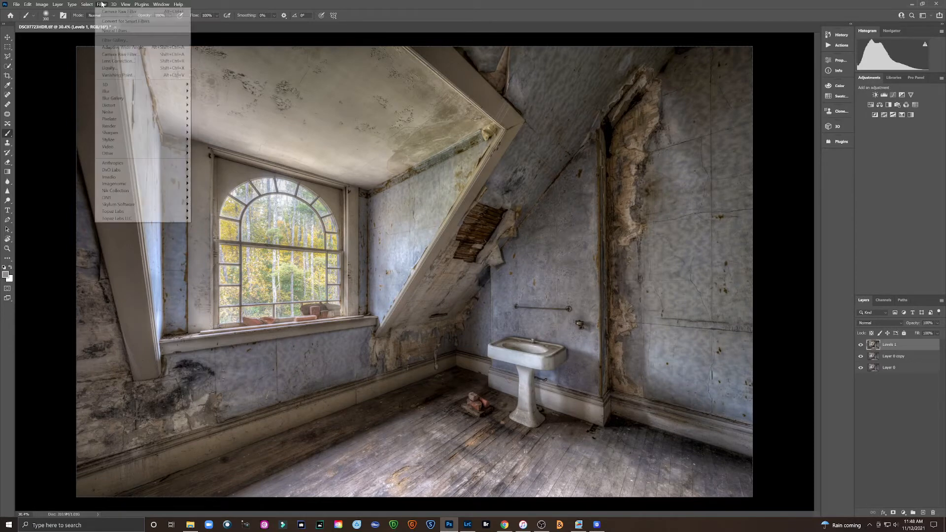
left_click(118, 55)
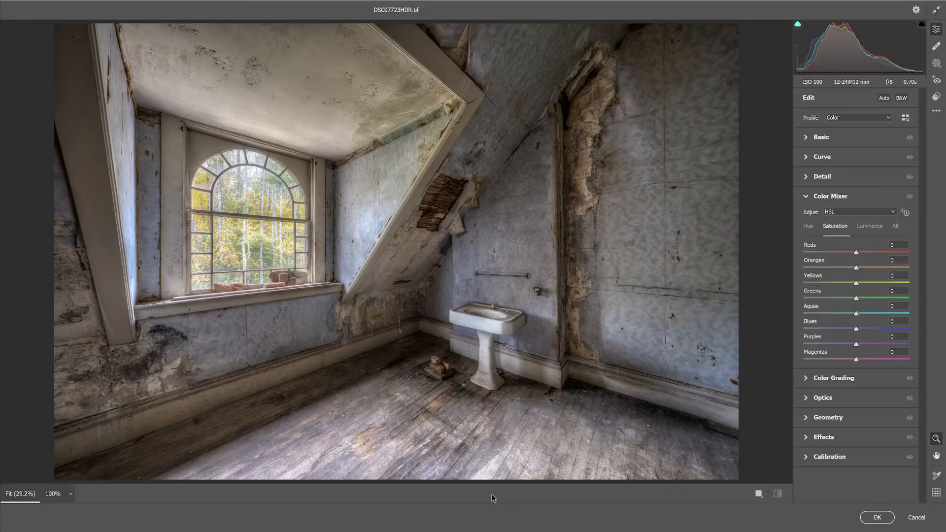
left_click(937, 64)
left_click(821, 158)
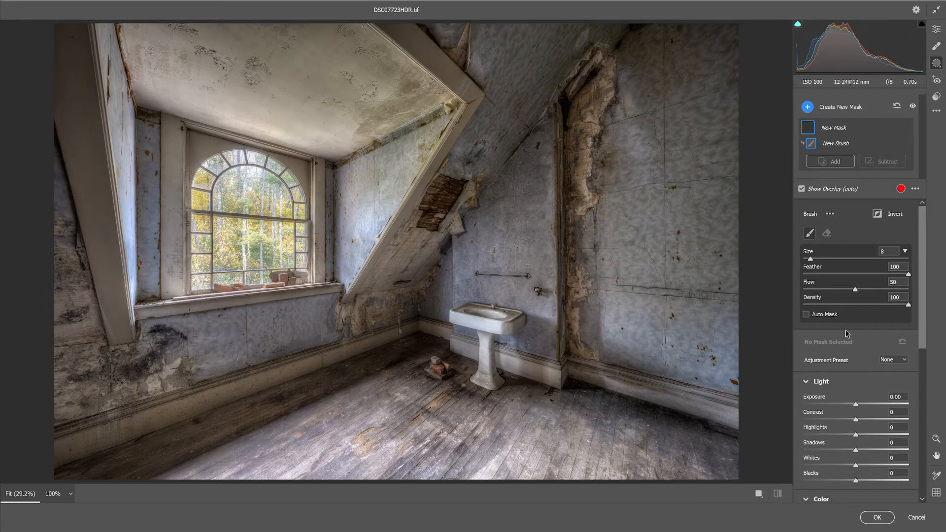
Set the brush mask's Contrast to +8 and Blacks to -8
scroll(836, 372, "down", 3)
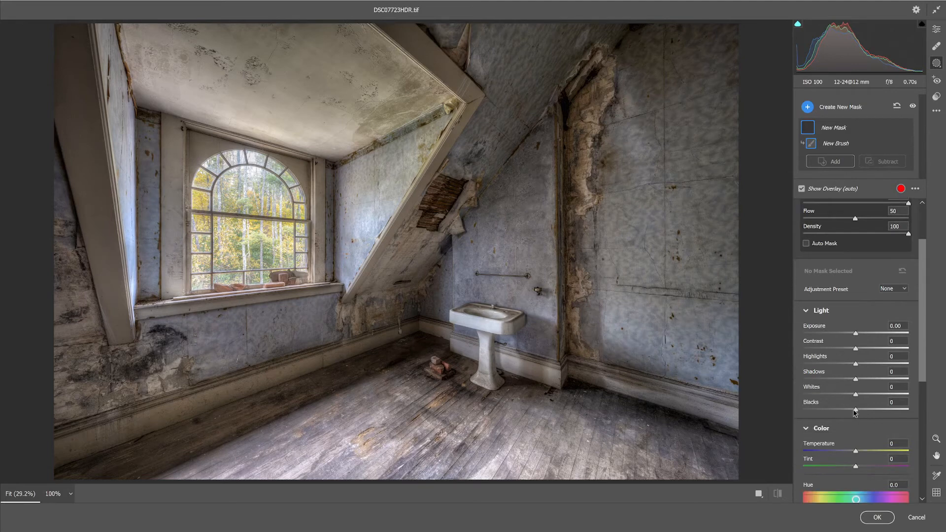
left_click_drag(856, 413, 851, 413)
left_click_drag(857, 350, 862, 350)
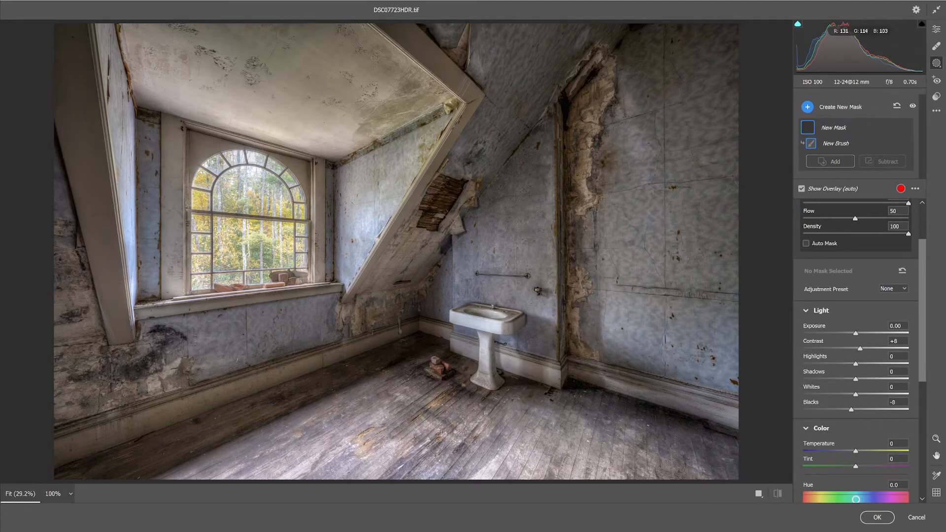
Paint the brush mask over the whole wooden floor, using the red mask overlay as a guide, and hide the overlay
left_click(432, 464)
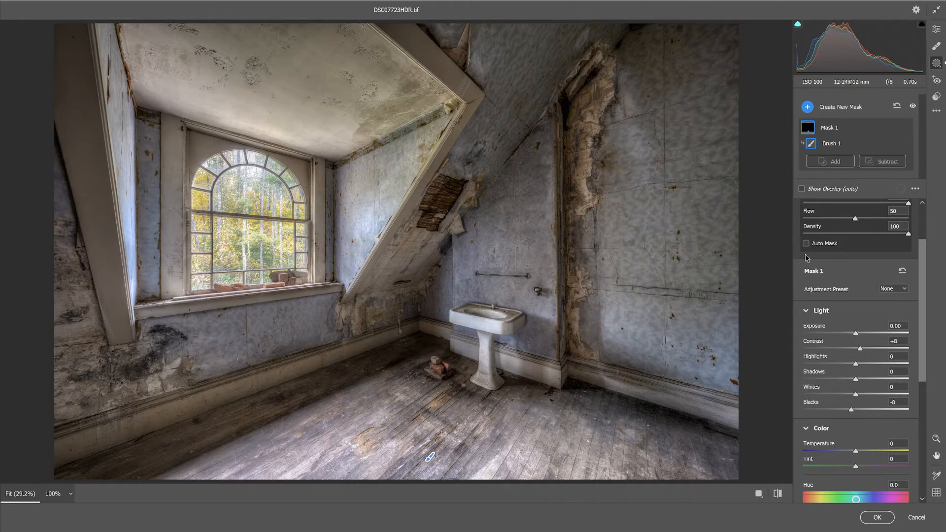
left_click(806, 243)
left_click(807, 243)
scroll(838, 258, "up", 1)
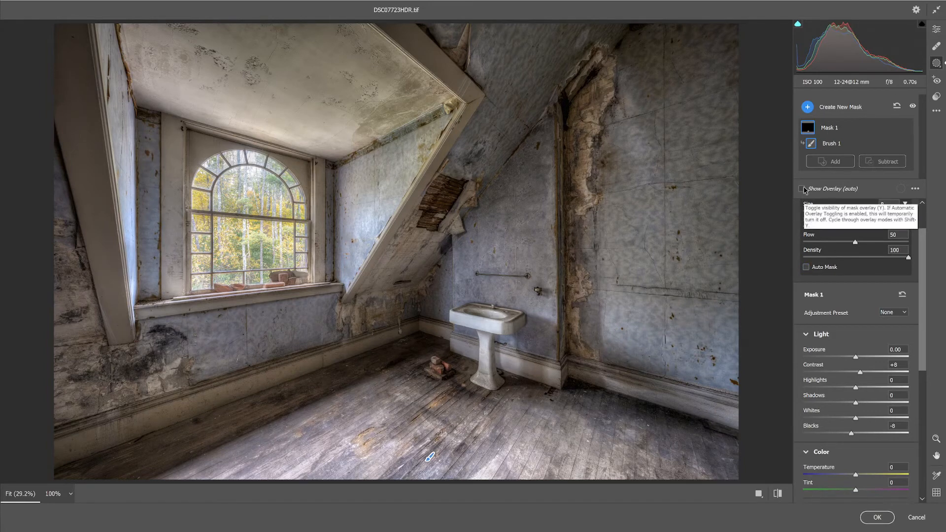
left_click(802, 188)
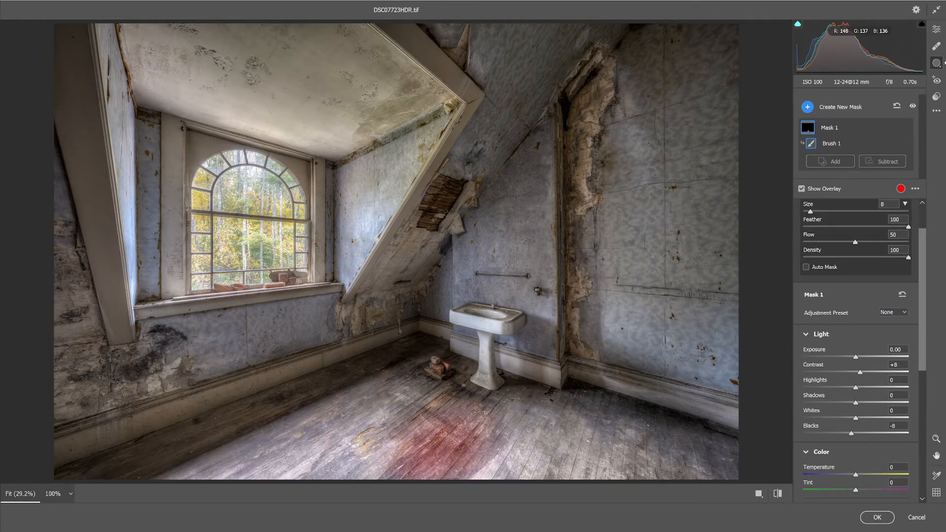
mouse_move(406, 375)
left_mouse_down()
mouse_move(389, 351)
mouse_move(300, 379)
left_mouse_up()
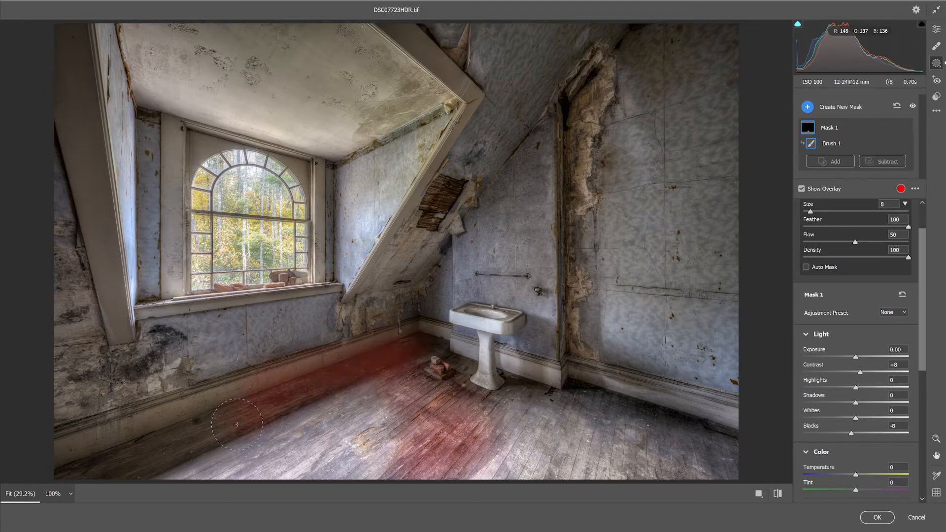
left_click_drag(144, 456, 151, 460)
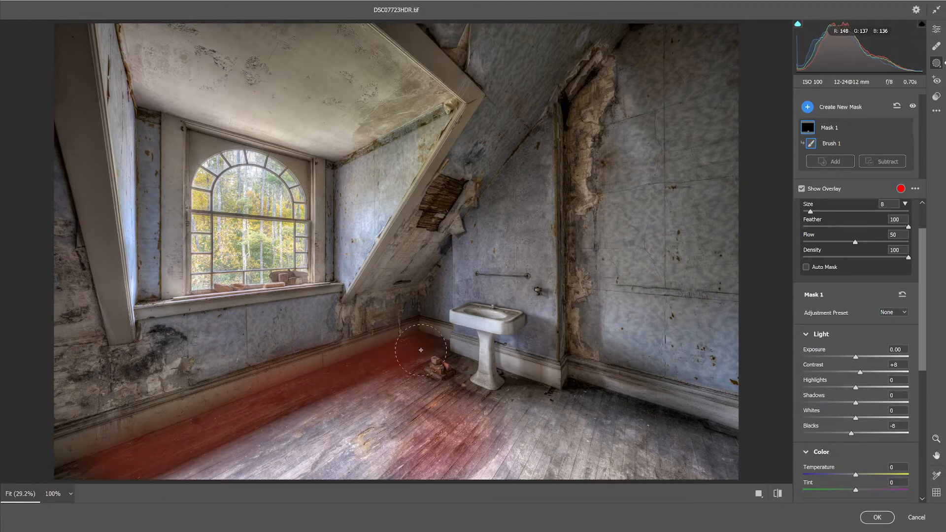
mouse_move(449, 449)
left_mouse_down()
mouse_move(522, 394)
mouse_move(510, 393)
mouse_move(639, 421)
mouse_move(675, 440)
left_mouse_up()
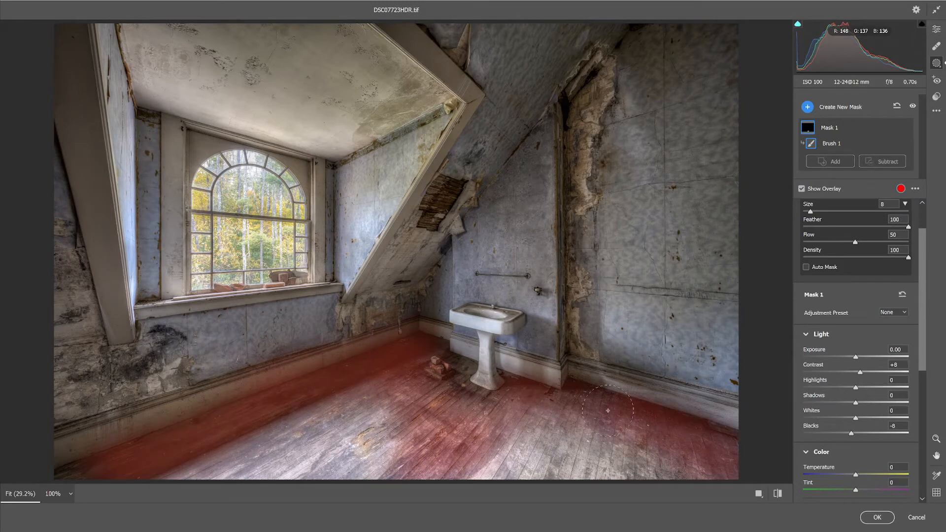
mouse_move(424, 387)
left_mouse_down()
mouse_move(458, 376)
mouse_move(415, 363)
left_mouse_up()
left_click(802, 188)
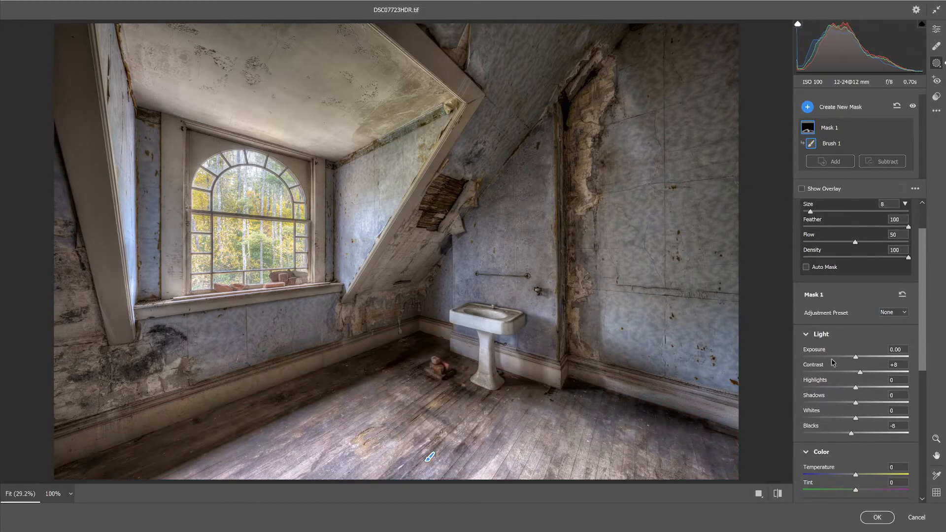
scroll(833, 362, "down", 1)
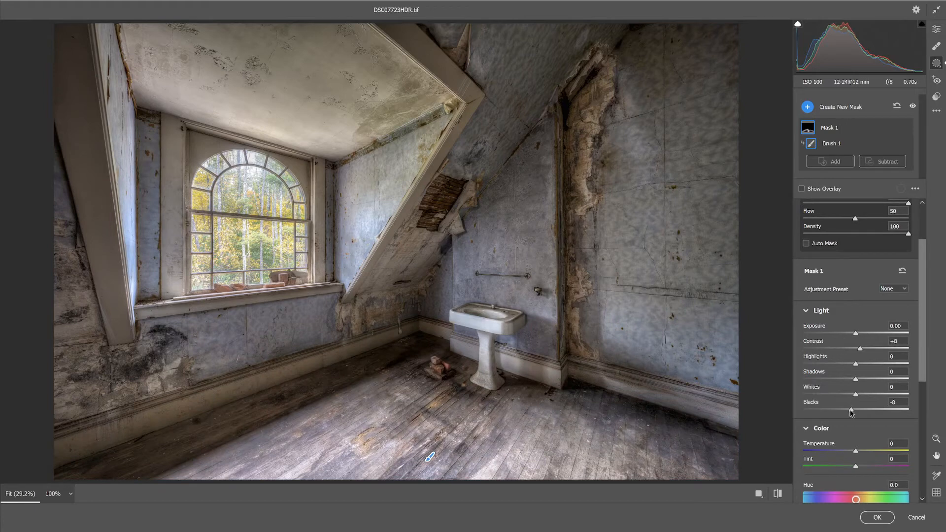
Set the floor mask's Blacks to -32 and compare the image with its default settings
mouse_move(851, 411)
left_mouse_down()
mouse_move(773, 406)
mouse_move(944, 411)
mouse_move(821, 413)
mouse_move(839, 413)
left_mouse_up()
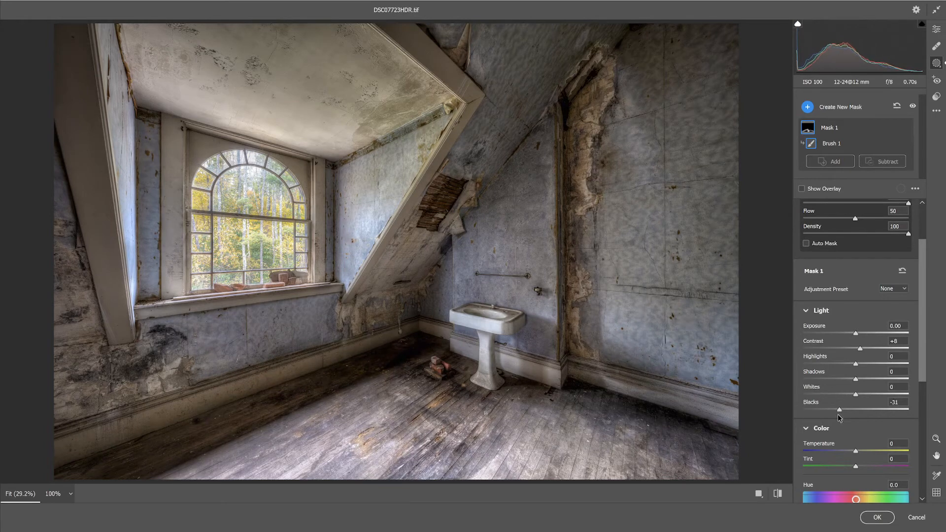
left_click(779, 494)
left_click(778, 494)
Set the floor mask's Texture to +18 and Clarity to +11
scroll(862, 376, "down", 5)
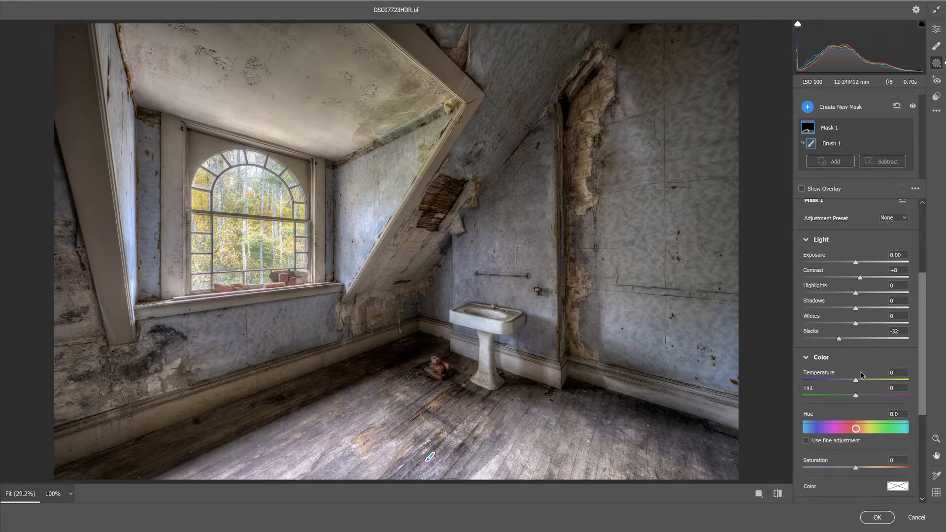
scroll(862, 376, "down", 2)
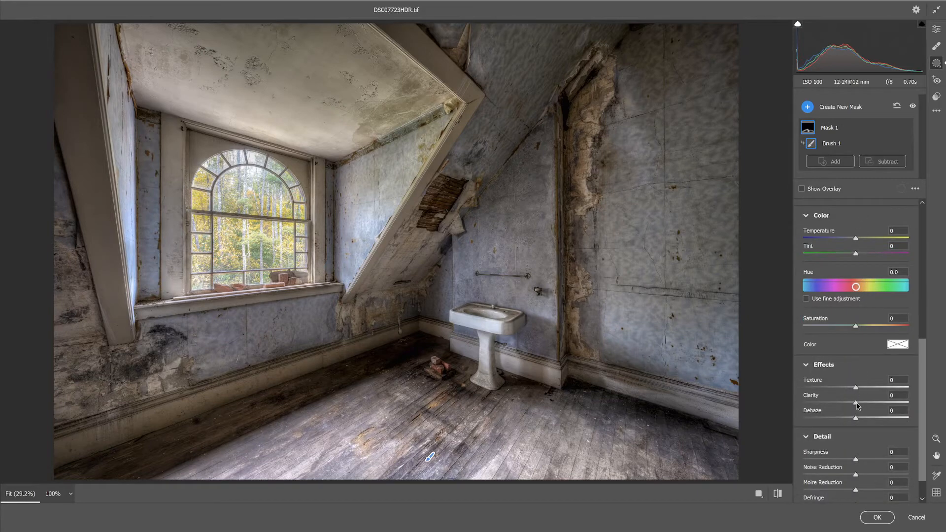
left_click_drag(858, 405, 866, 391)
Set the floor mask's Exposure to -0.35 and repeatedly compare the image with its default settings
scroll(832, 257, "up", 5)
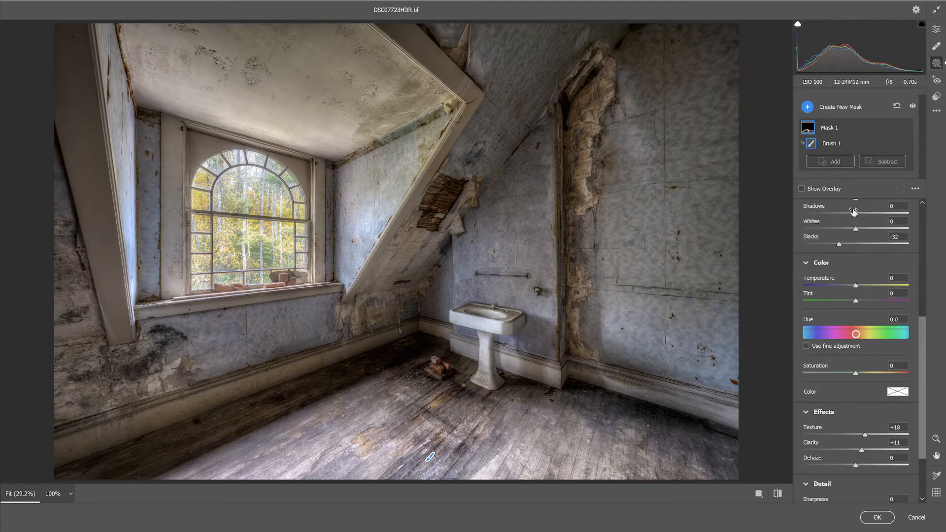
left_click_drag(857, 239, 849, 245)
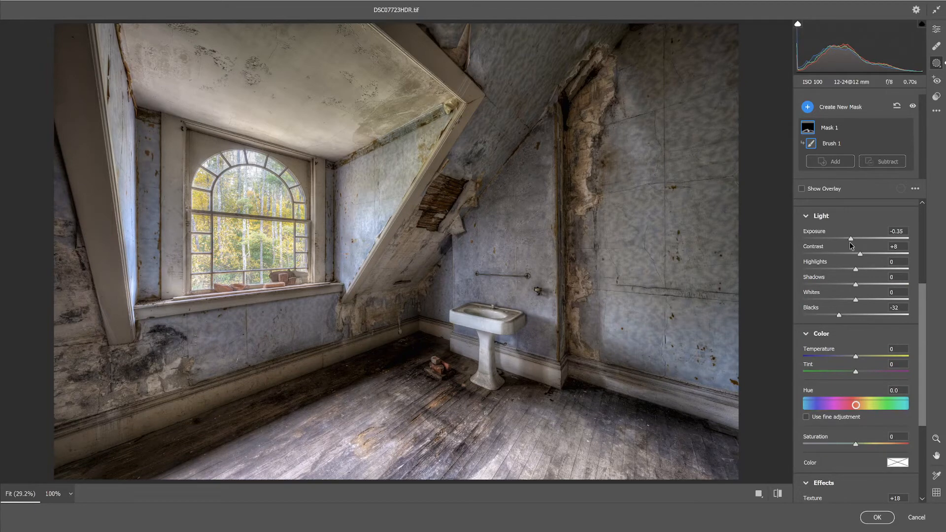
left_click(778, 494)
left_click(780, 495)
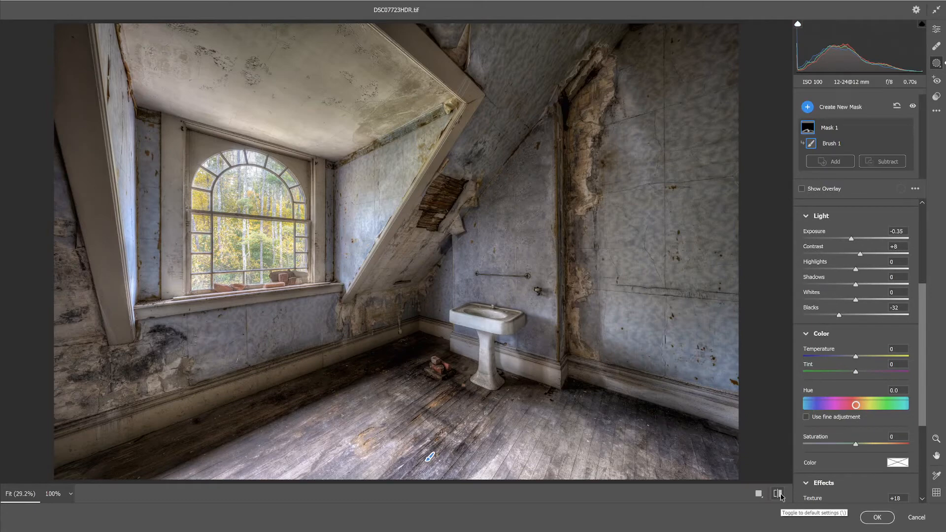
left_click(778, 494)
left_click(779, 494)
left_click(778, 494)
left_click(778, 494)
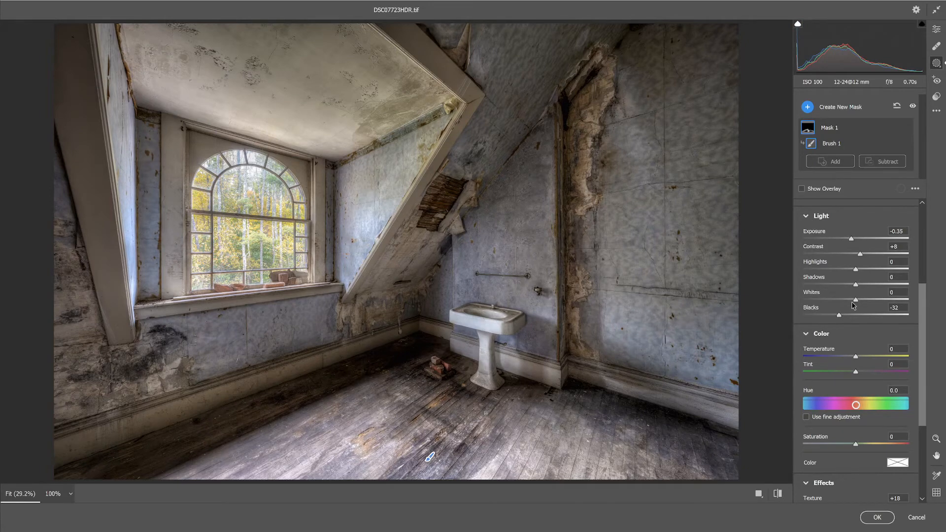
Create a second brush mask, paint it over the brighter foreground floorboards on both sides of the room, and hide the mask overlay
left_click(807, 107)
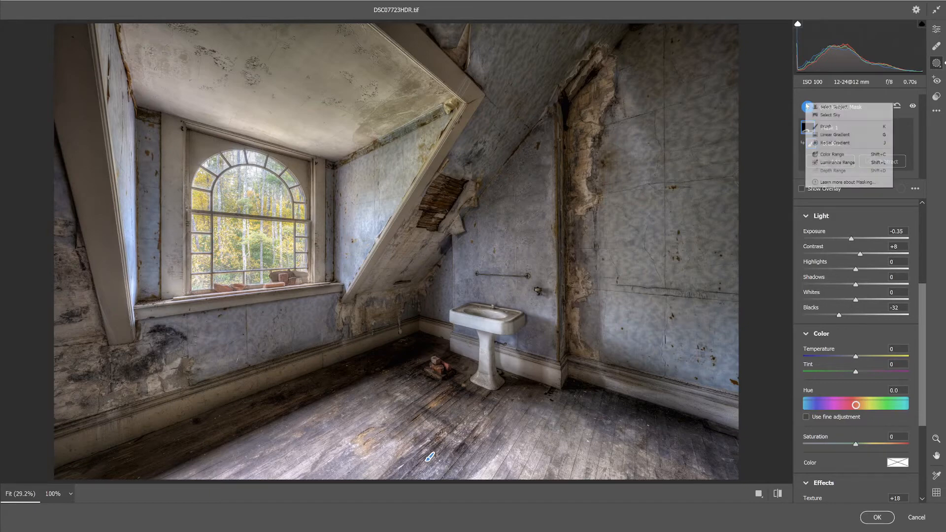
left_click(825, 128)
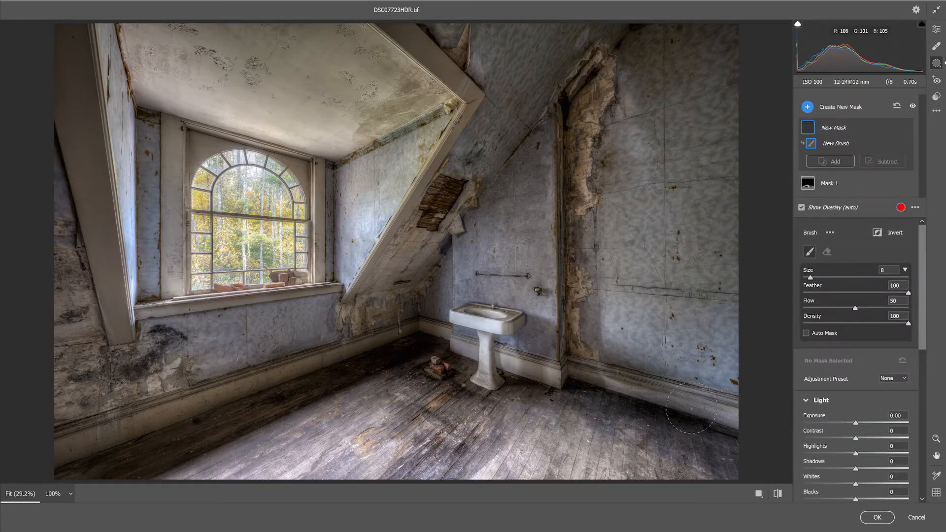
mouse_move(576, 463)
left_mouse_down()
mouse_move(551, 460)
mouse_move(626, 466)
mouse_move(618, 475)
mouse_move(540, 433)
mouse_move(495, 471)
left_mouse_up()
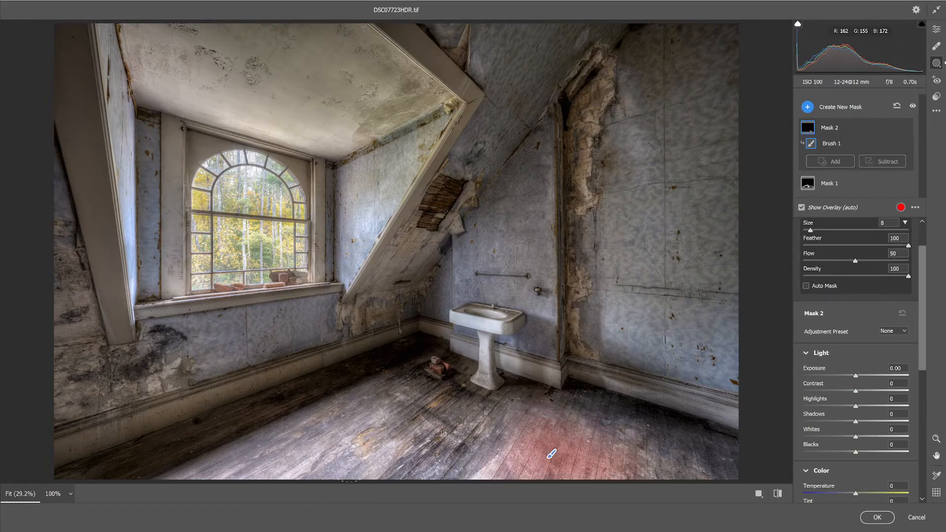
mouse_move(375, 428)
left_mouse_down()
mouse_move(222, 473)
mouse_move(374, 407)
mouse_move(333, 417)
mouse_move(193, 481)
left_mouse_up()
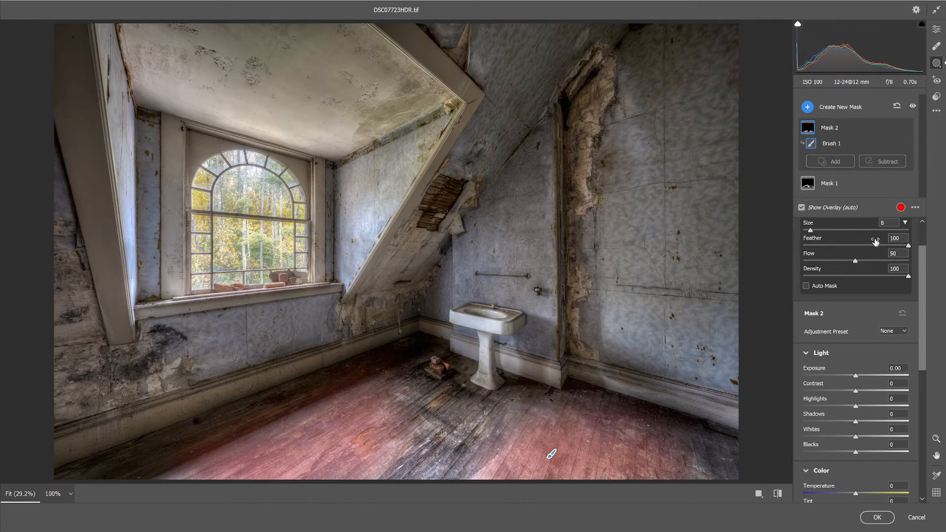
left_click(802, 207)
left_click(802, 207)
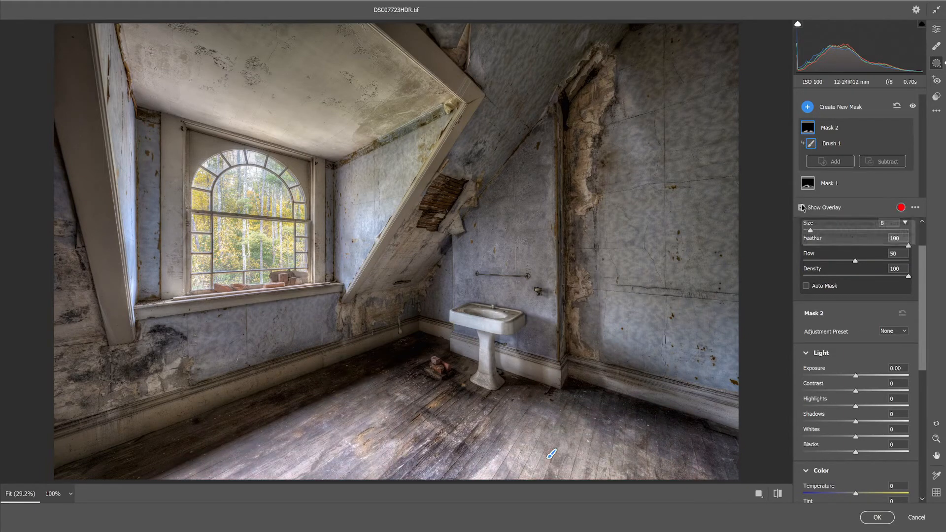
left_click(802, 208)
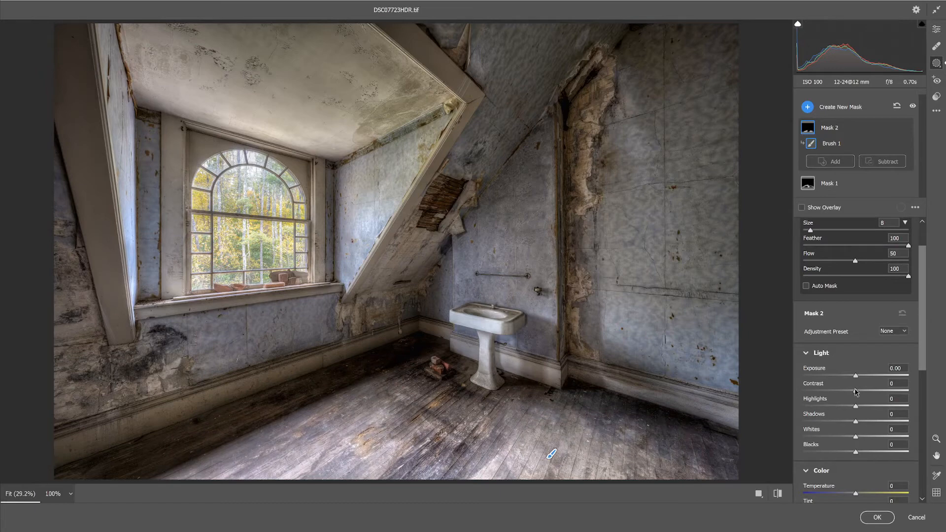
Set the second floor mask's Contrast to +42, Exposure to -0.65 and Temperature to +16
left_click_drag(856, 393, 845, 377)
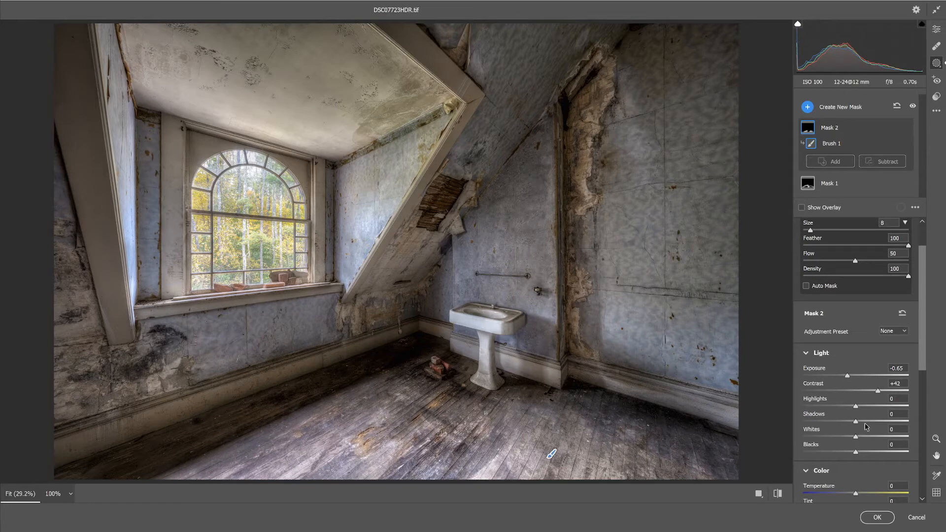
scroll(858, 458, "down", 1)
left_click_drag(859, 470, 862, 471)
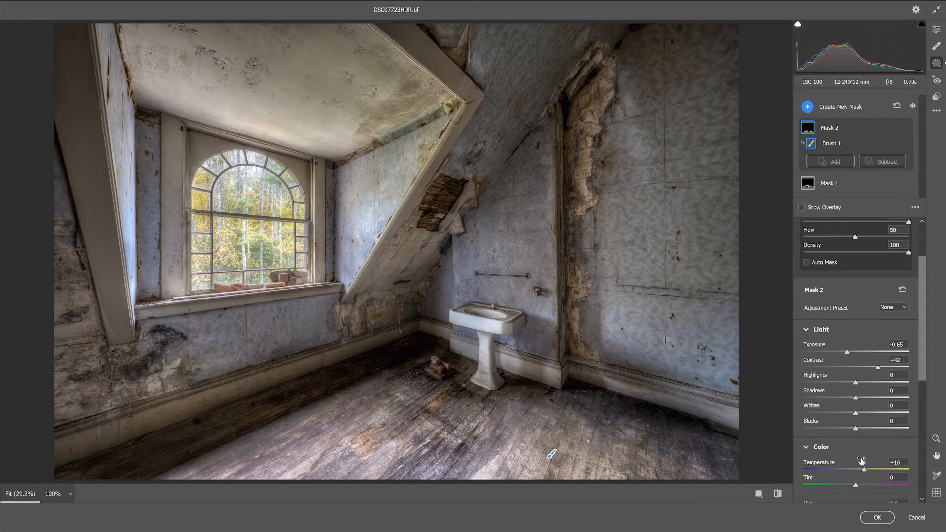
Set the second floor mask's Texture and Clarity to +7 and its Blacks to -12
scroll(859, 442, "down", 2)
scroll(859, 442, "down", 5)
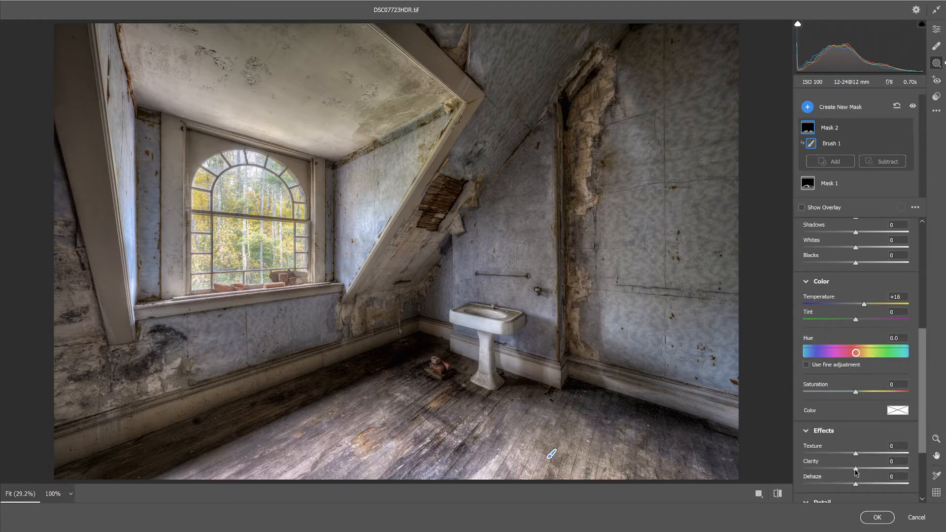
left_click_drag(857, 468, 858, 457)
left_click_drag(856, 264, 851, 264)
Compare the image with its default settings and apply the Camera Raw adjustments to the layer
left_click(778, 494)
left_click(777, 494)
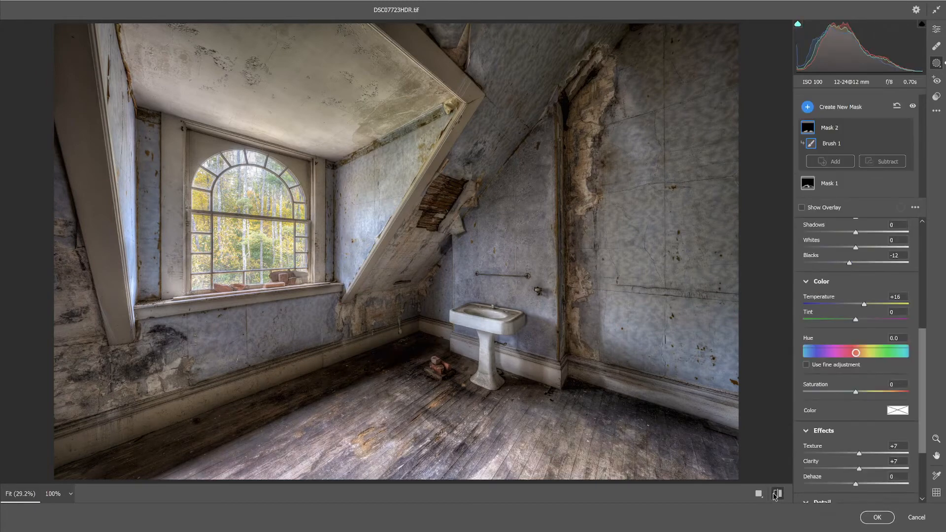
left_click(777, 494)
left_click(777, 494)
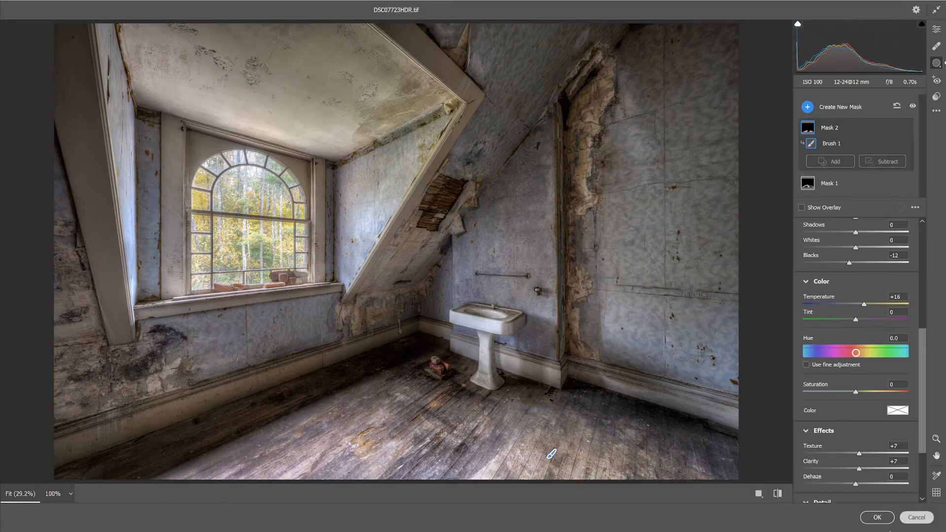
left_click(878, 518)
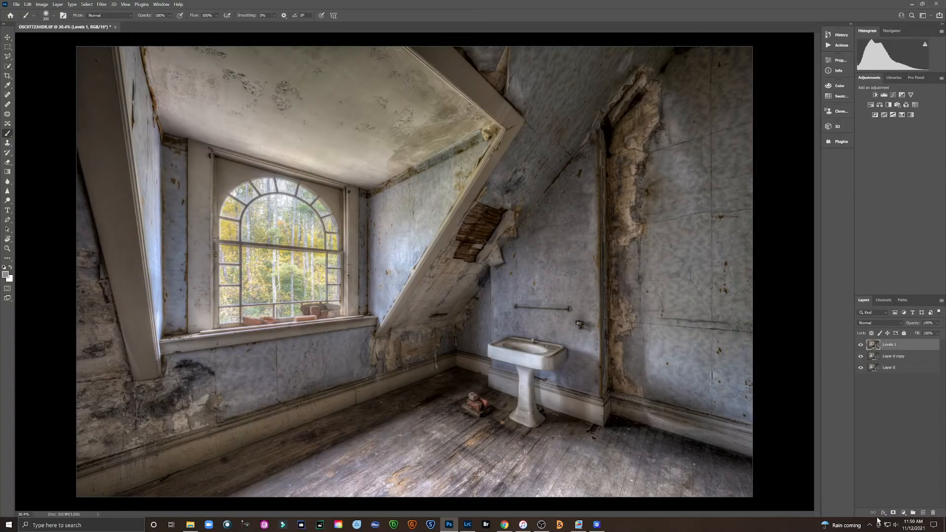
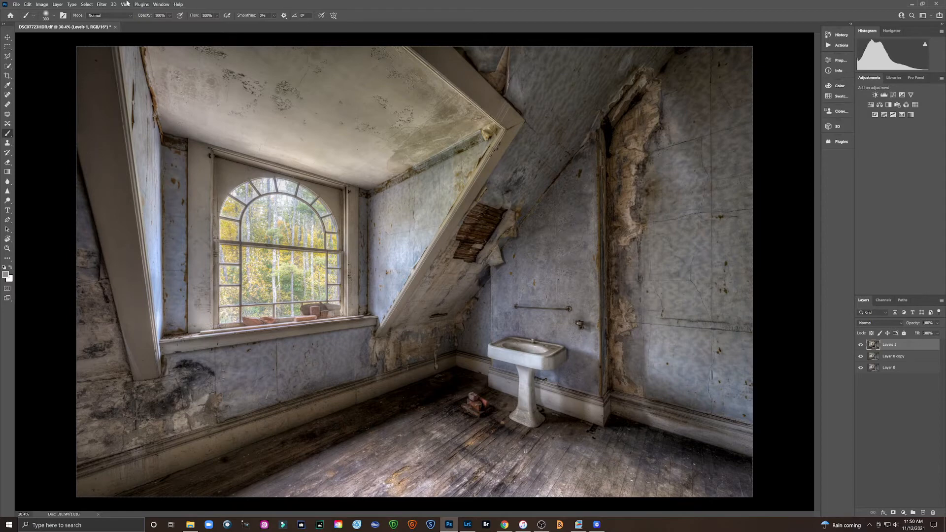
Open the layer in ON1 Effects 2022, show the favorite presets, and reset all the loaded effects
left_click(101, 4)
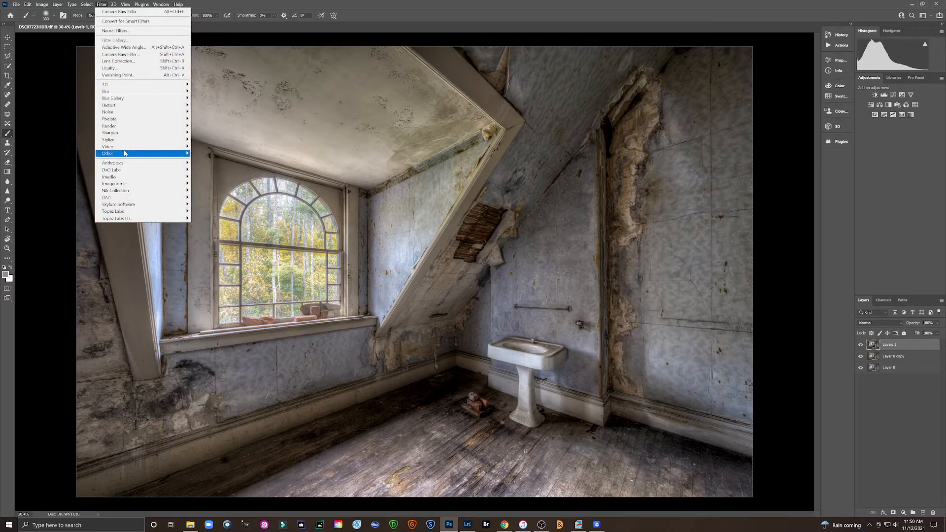
mouse_move(148, 197)
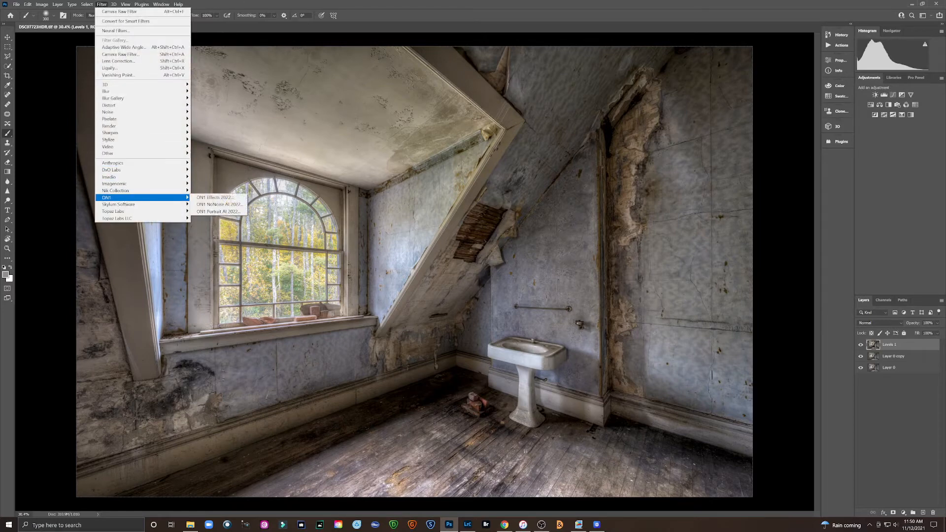
left_click(233, 198)
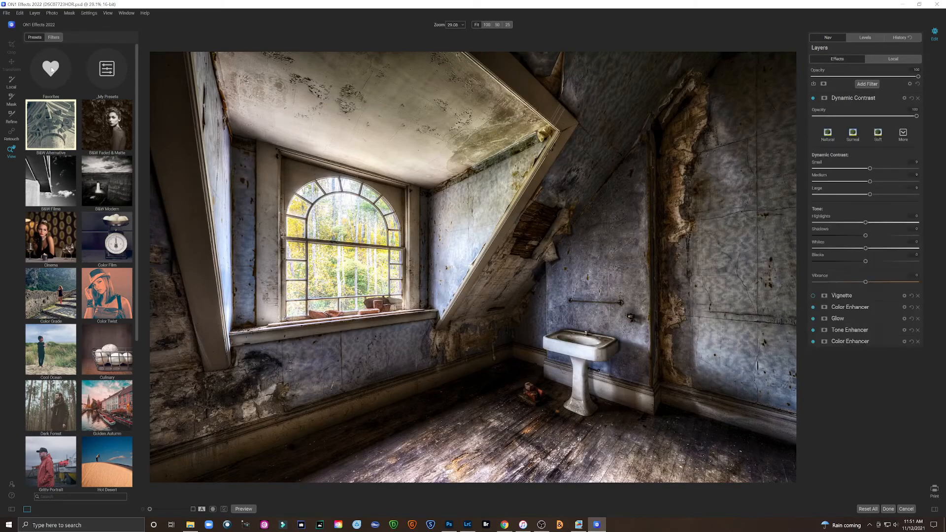
left_click(51, 69)
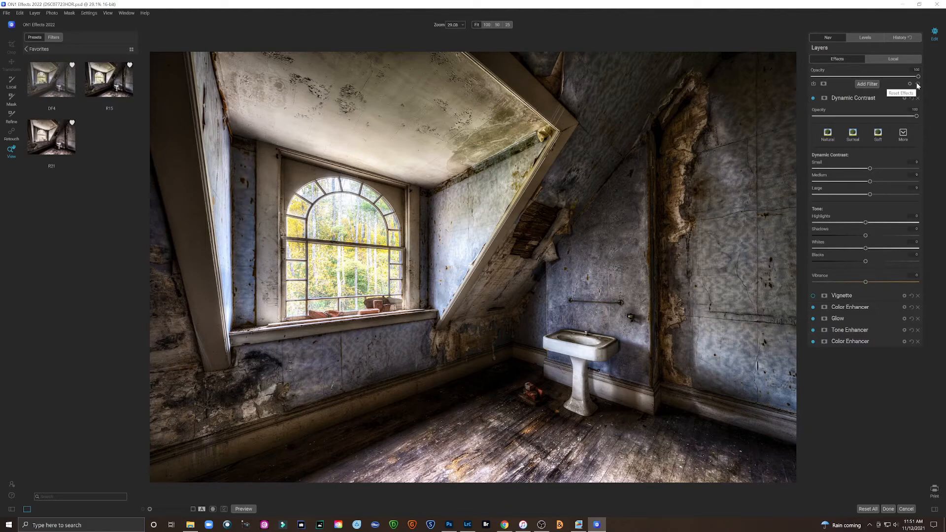
left_click(918, 85)
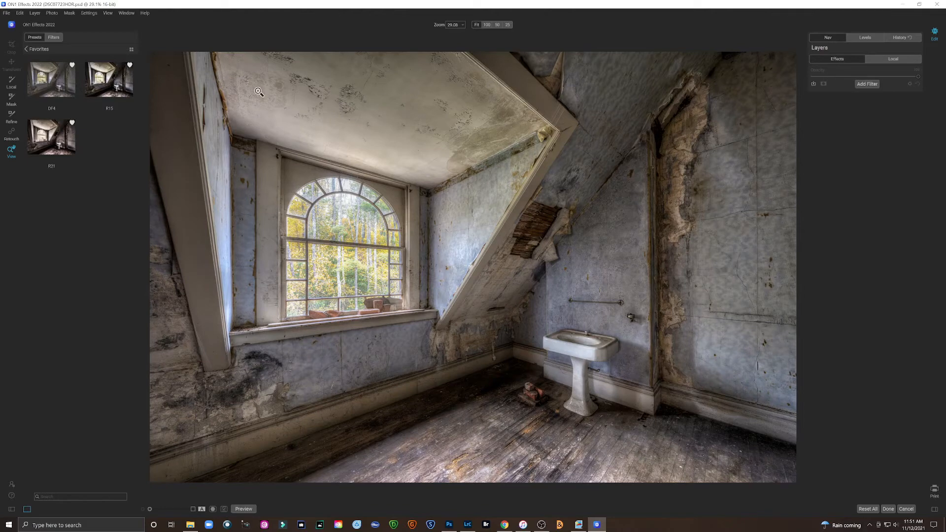
Add the Big Softy vignette from the favorite filters
left_click(55, 38)
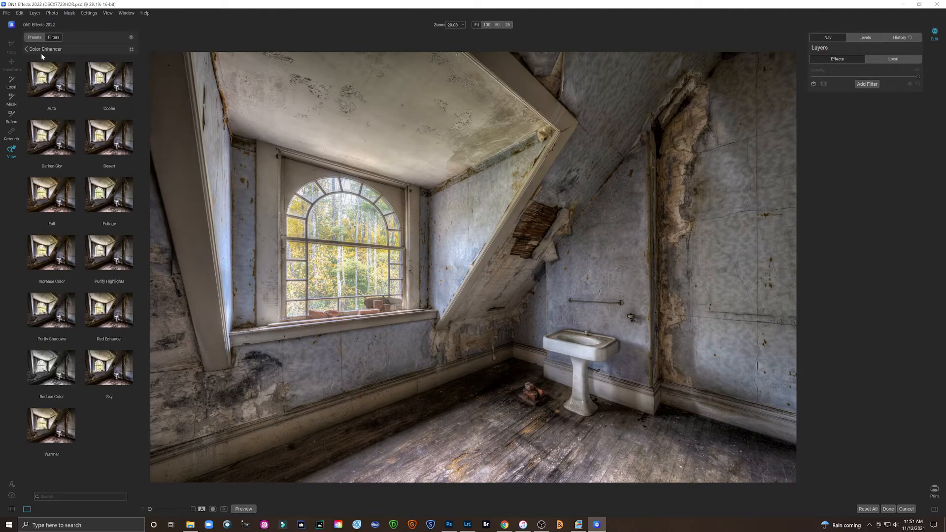
left_click(42, 49)
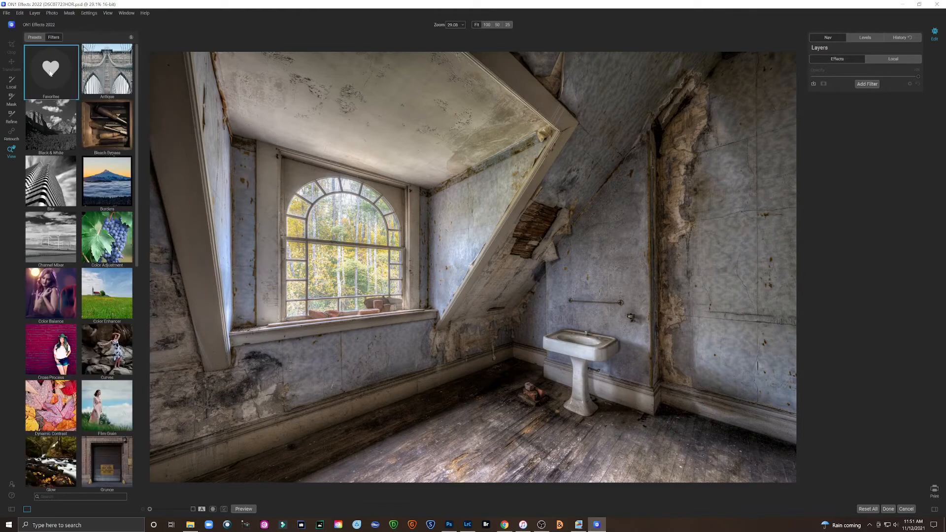
left_click(49, 69)
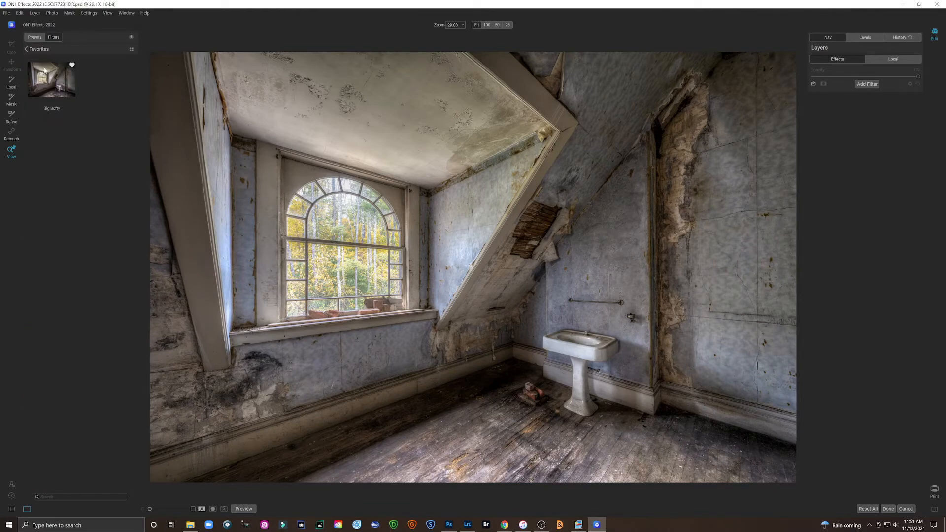
left_click(44, 71)
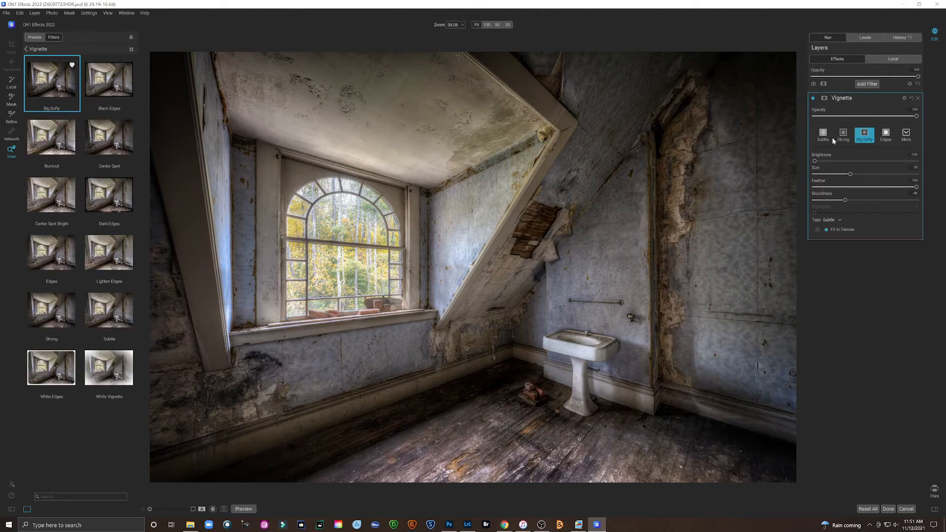
Mask the vignette out around the window, right wall and floor using a size 1000 brush in Paint Out mode, and compare with the original
left_click(11, 100)
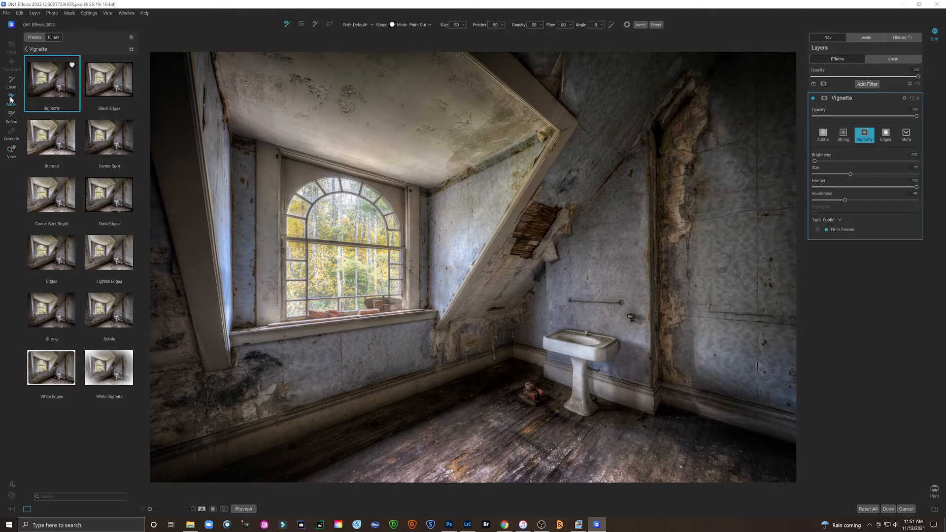
left_click(246, 510)
left_click(248, 509)
key("bracketright")
key("bracketright")
key("bracketright")
key("bracketright")
key("bracketright")
key("bracketright")
key("bracketright")
key("bracketright")
key("bracketright")
key("bracketright")
key("bracketright")
key("bracketright")
key("bracketright")
key("bracketright")
key("bracketright")
key("bracketright")
key("bracketright")
key("bracketright")
key("bracketright")
mouse_move(375, 140)
left_mouse_down()
mouse_move(316, 115)
mouse_move(256, 119)
mouse_move(228, 183)
mouse_move(224, 266)
mouse_move(244, 156)
mouse_move(468, 168)
mouse_move(437, 96)
mouse_move(382, 101)
mouse_move(218, 79)
mouse_move(412, 67)
mouse_move(271, 73)
mouse_move(481, 178)
mouse_move(426, 280)
mouse_move(460, 250)
left_mouse_up()
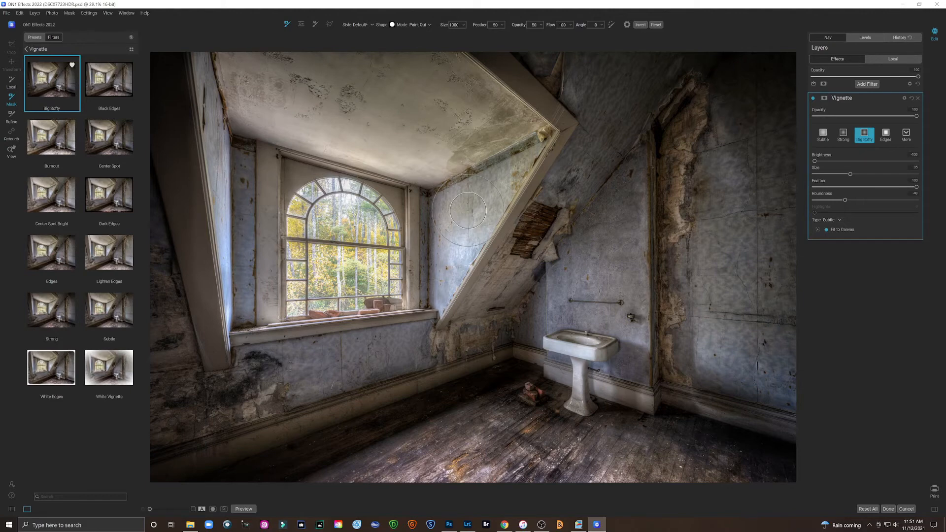
mouse_move(313, 342)
left_mouse_down()
mouse_move(234, 382)
mouse_move(278, 378)
mouse_move(245, 333)
mouse_move(228, 280)
mouse_move(236, 201)
mouse_move(232, 136)
mouse_move(223, 159)
mouse_move(227, 92)
mouse_move(229, 145)
mouse_move(254, 130)
mouse_move(247, 211)
mouse_move(271, 148)
left_mouse_up()
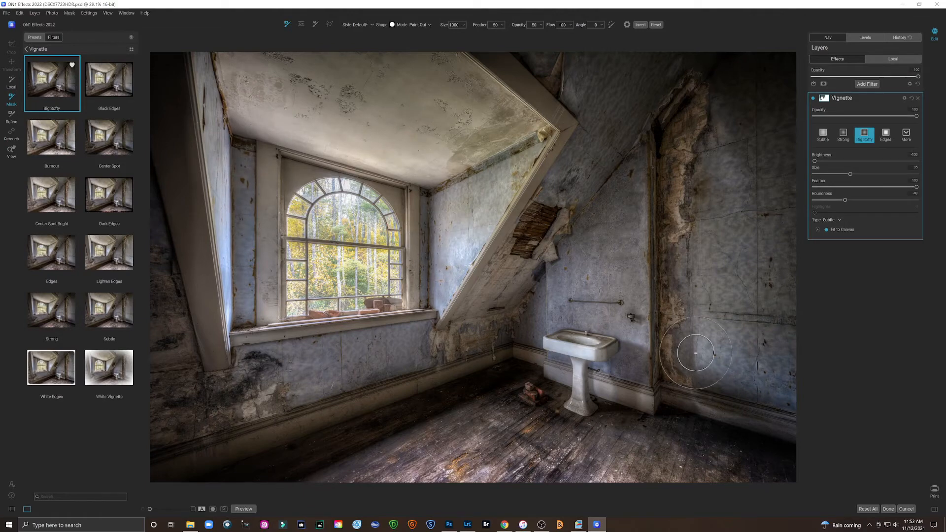
mouse_move(700, 355)
left_mouse_down()
mouse_move(725, 349)
mouse_move(720, 266)
mouse_move(709, 300)
mouse_move(707, 185)
mouse_move(696, 172)
mouse_move(676, 182)
mouse_move(682, 120)
left_mouse_up()
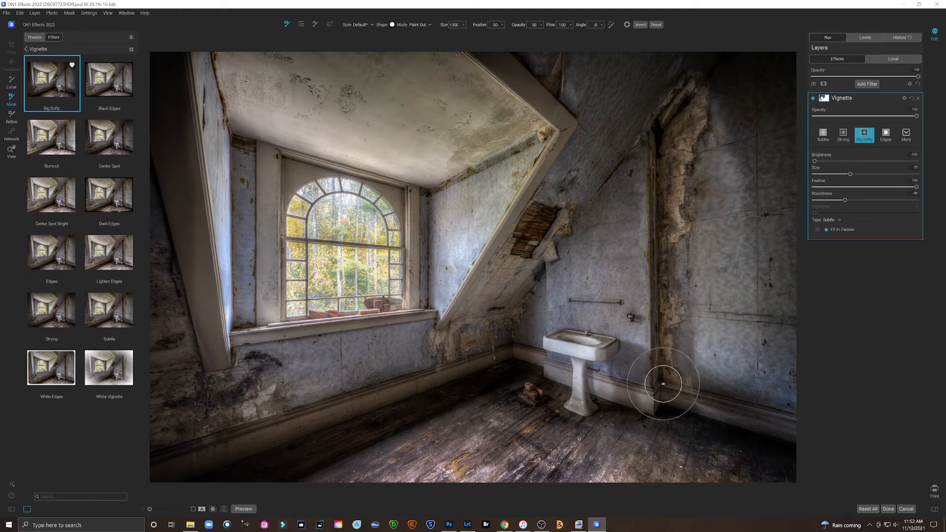
mouse_move(564, 430)
left_mouse_down()
mouse_move(451, 439)
mouse_move(506, 425)
left_mouse_up()
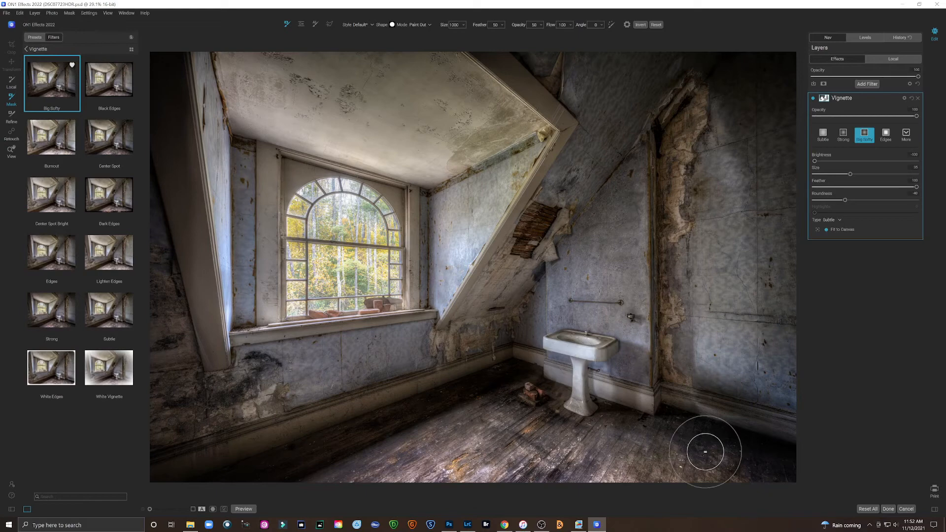
left_click(244, 510)
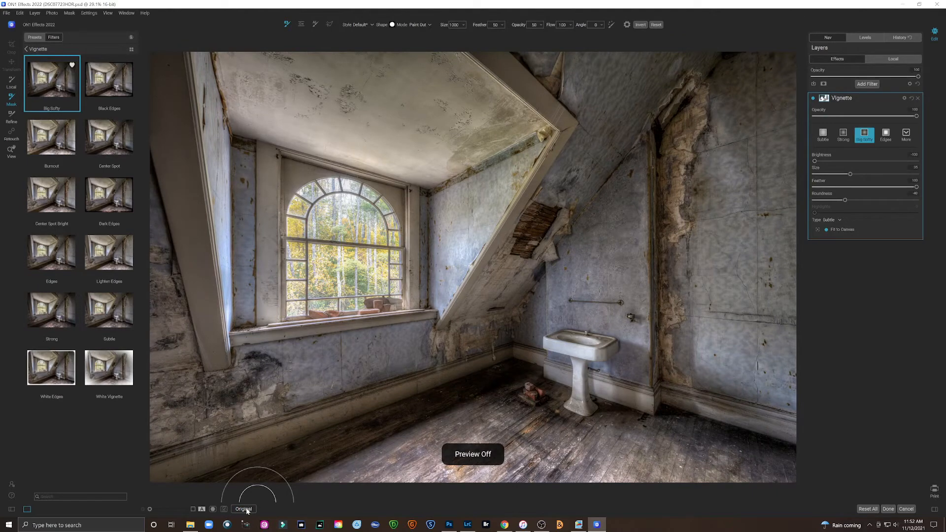
Compare the masked vignette with the original image and apply the ON1 effect to the Photoshop layer
left_click(244, 510)
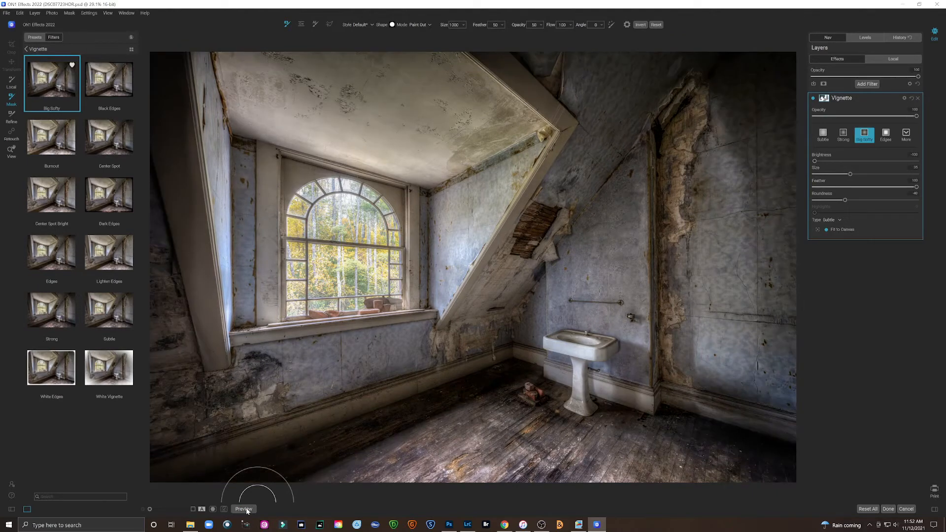
left_click(247, 511)
left_click(247, 510)
left_click(247, 510)
left_click(247, 510)
left_click(888, 510)
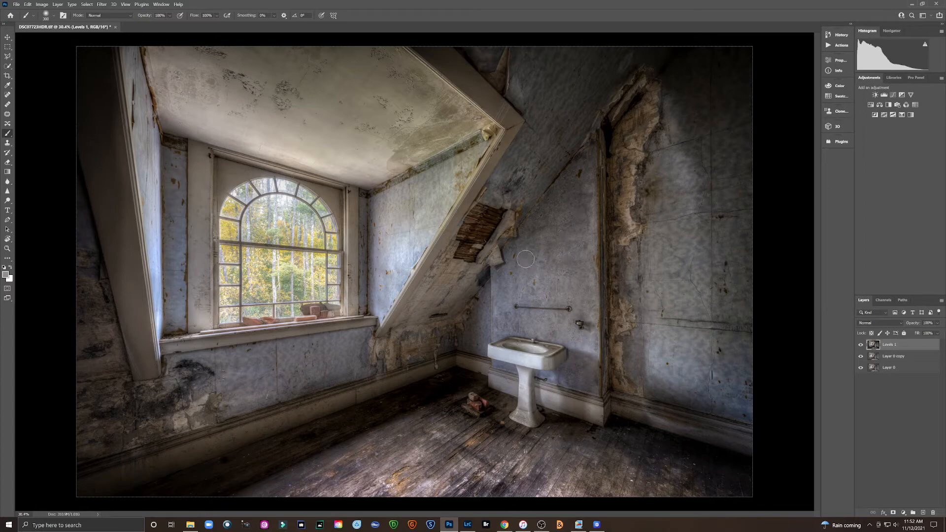
Save the edited image, compare it with the two upper layers hidden, and switch to Lightroom Classic
left_click(17, 4)
left_click(32, 83)
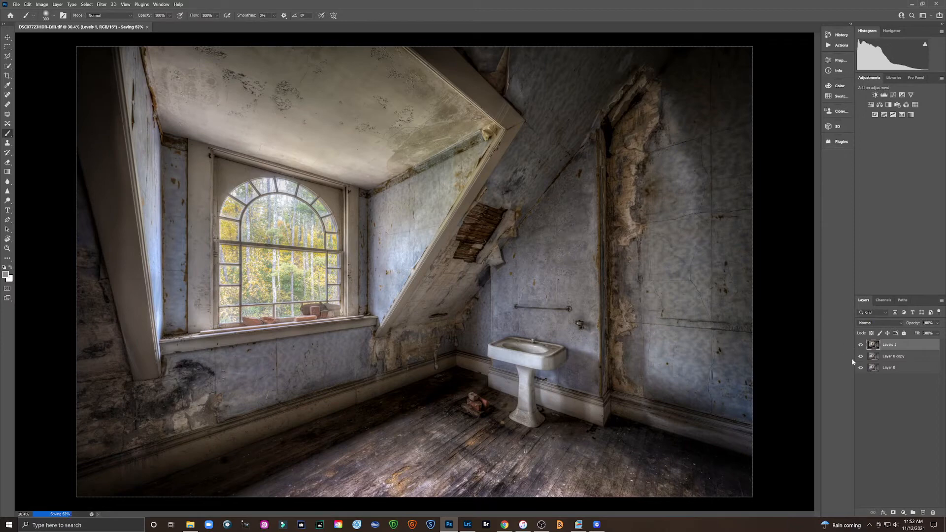
left_click_drag(862, 359, 863, 348)
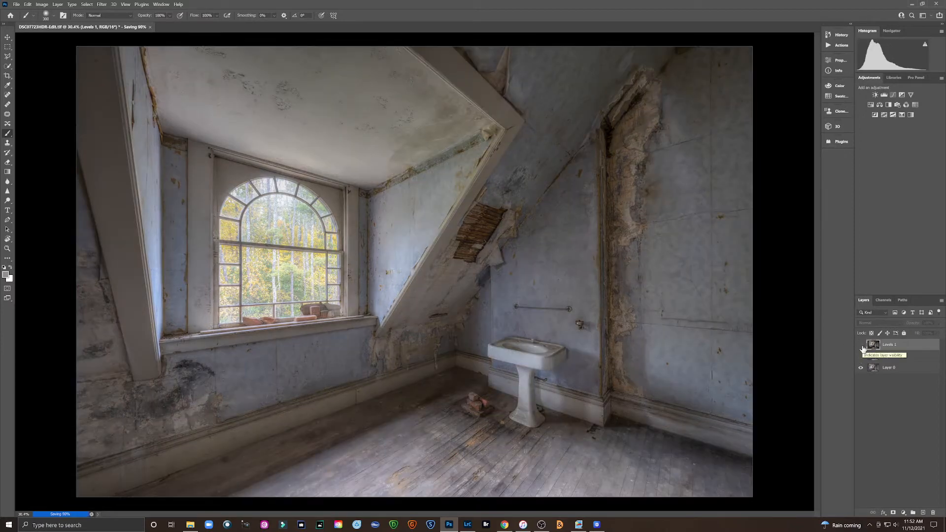
left_click(862, 348)
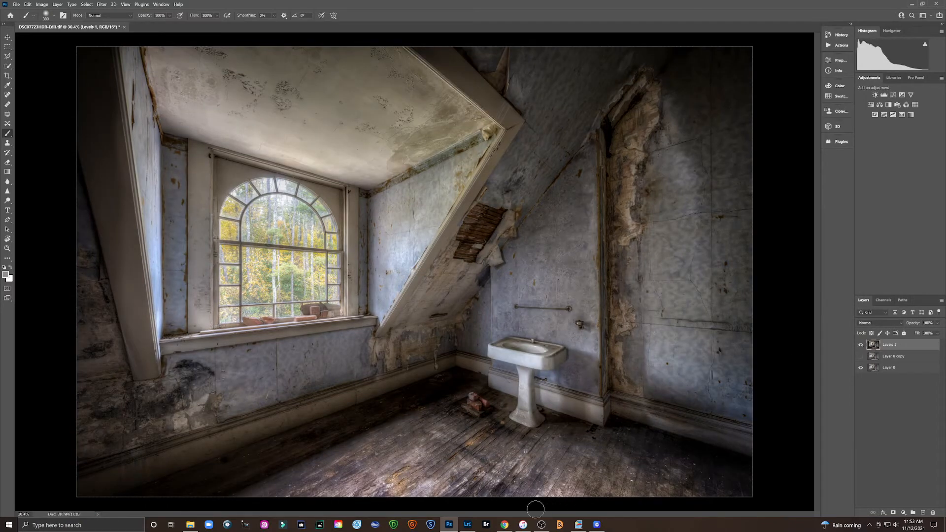
left_click(468, 526)
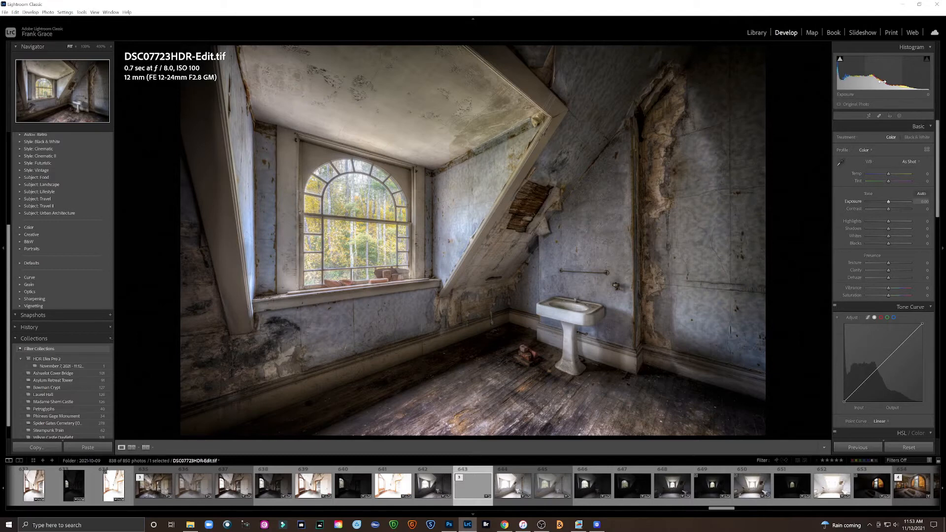
Try raising the global Highlights of DSC07723HDR-Edit.tif to +20 while checking for clipped areas
left_click(841, 59)
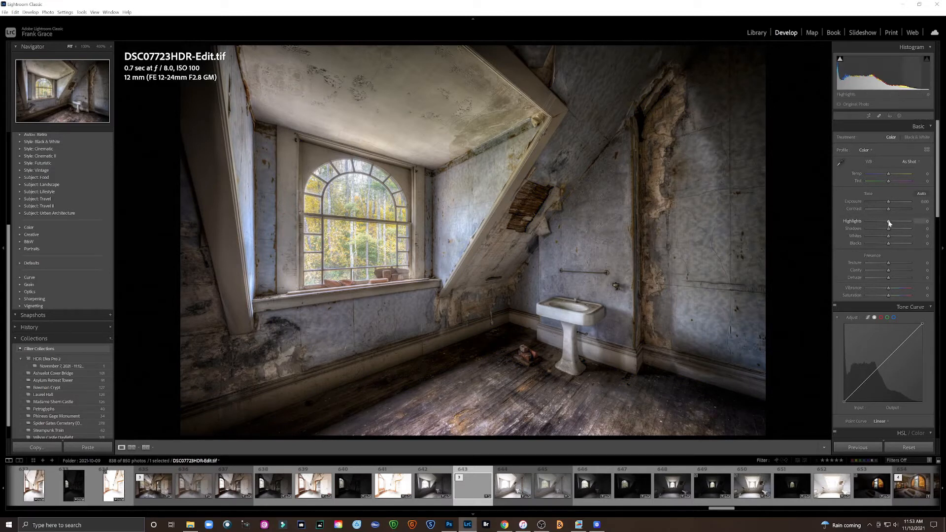
left_click_drag(890, 224, 890, 224)
left_click(890, 223, "alt")
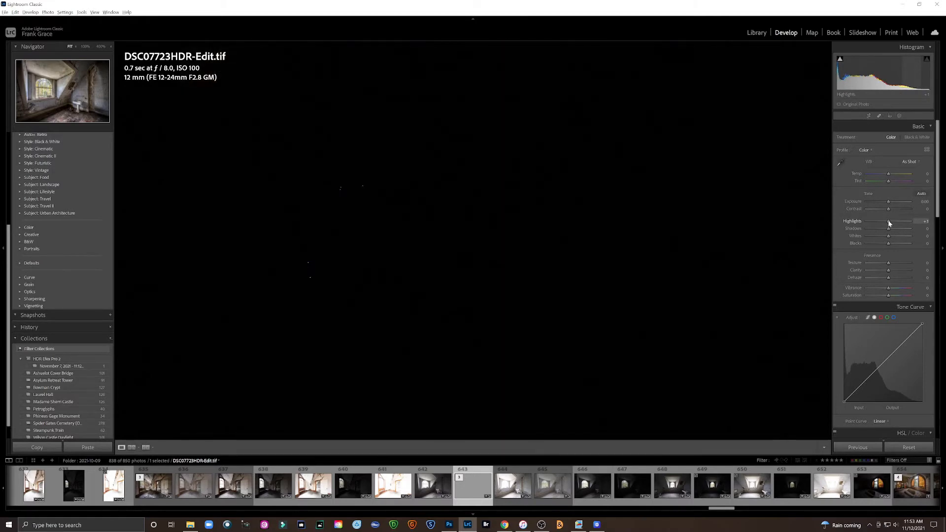
left_click_drag(890, 221, 891, 222)
left_click_drag(893, 222, 893, 221)
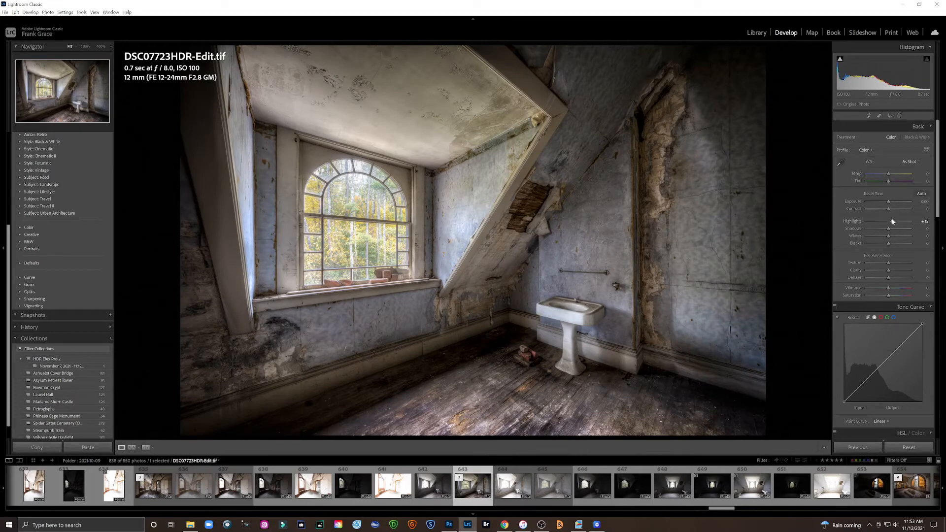
left_click_drag(893, 221, 893, 223)
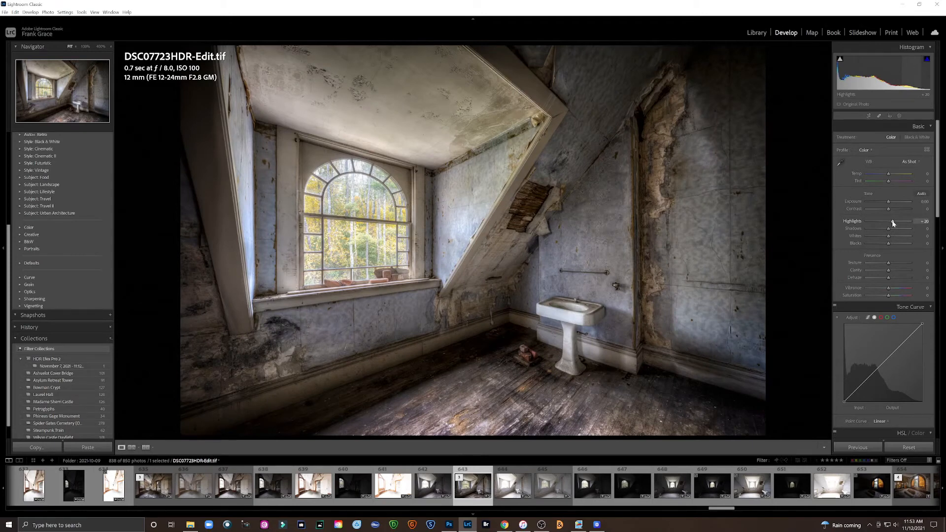
left_click_drag(893, 221, 893, 222)
Brush a mask over the wooden floor in the foreground and hide the mask overlay
left_click(900, 116)
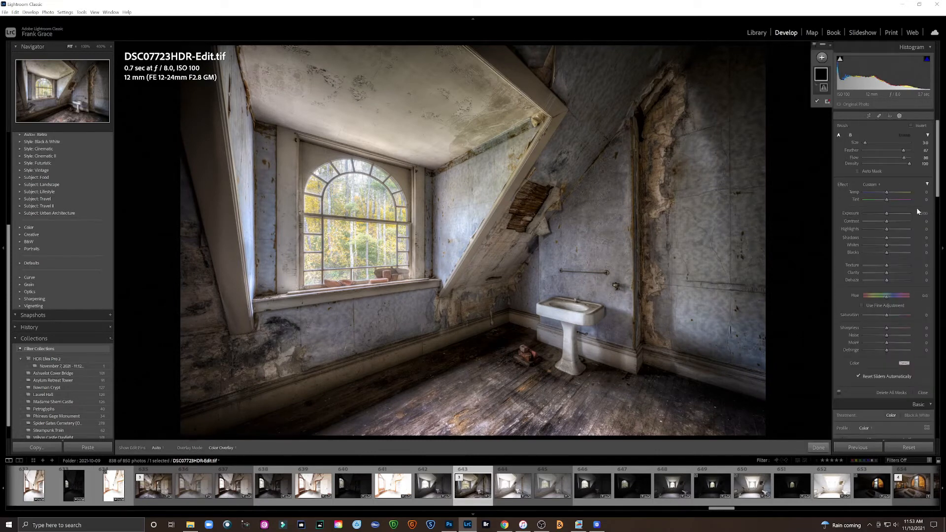
scroll(850, 360, "down", 3)
scroll(851, 362, "down", 4)
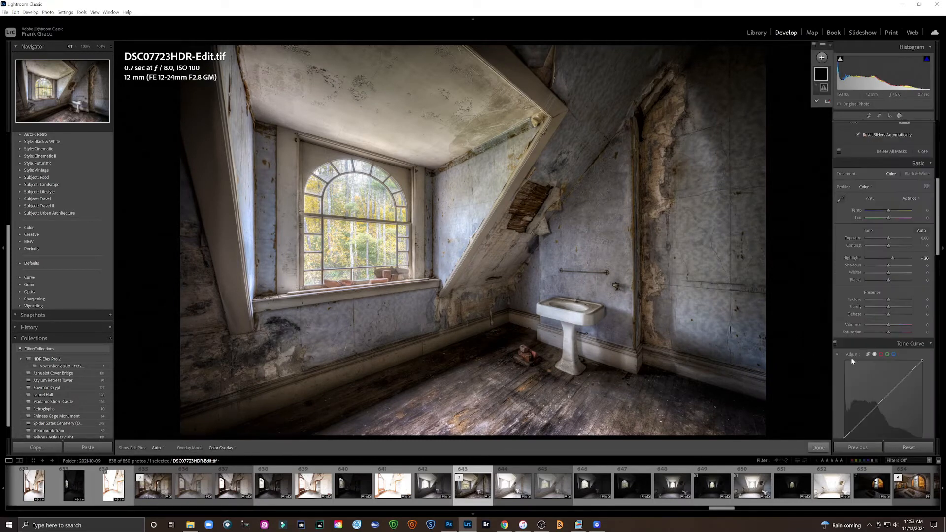
scroll(904, 243, "up", 3)
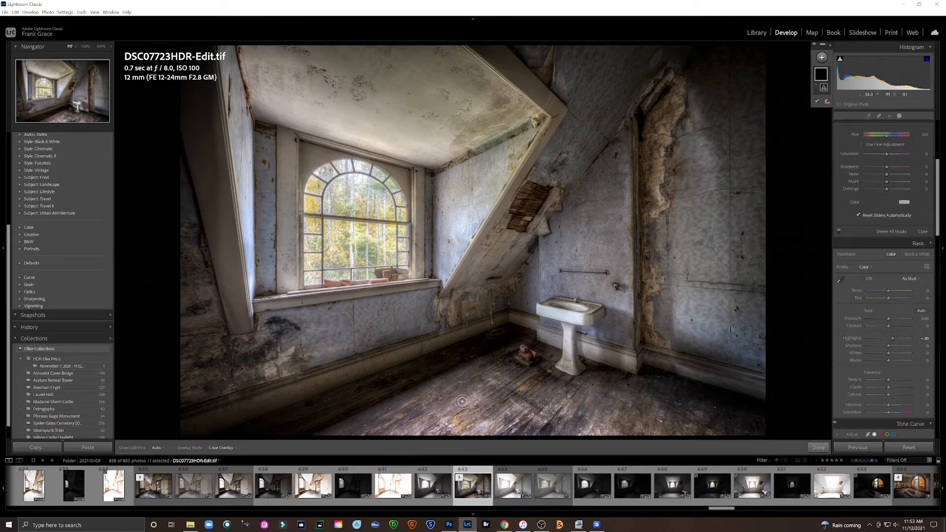
mouse_move(476, 396)
left_mouse_down()
mouse_move(450, 422)
mouse_move(422, 426)
mouse_move(479, 426)
mouse_move(495, 387)
mouse_move(349, 423)
mouse_move(558, 407)
mouse_move(665, 428)
mouse_move(497, 387)
mouse_move(606, 405)
mouse_move(697, 442)
mouse_move(591, 438)
mouse_move(548, 398)
mouse_move(493, 421)
mouse_move(532, 398)
left_mouse_up()
scroll(450, 422, "up", 5)
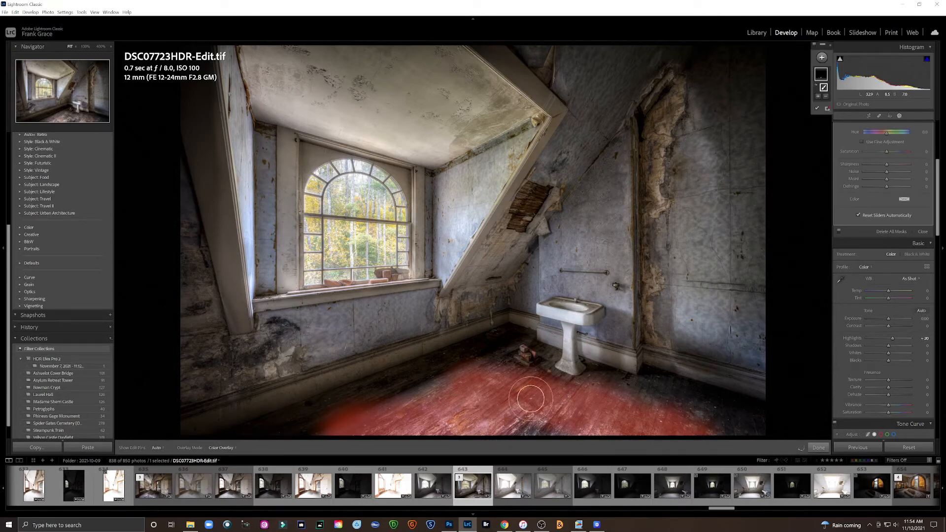
left_click(817, 110)
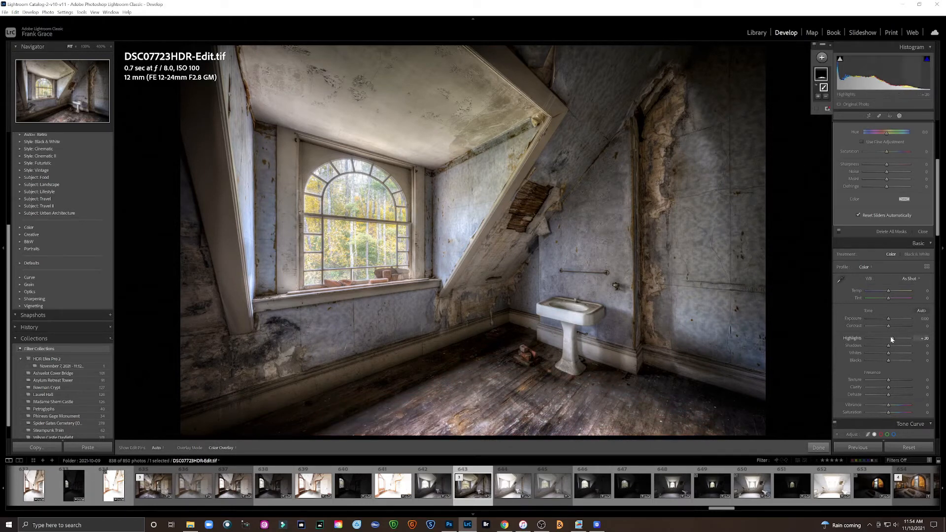
Try the global Highlights at -100 and reset them to 0
mouse_move(894, 341)
left_mouse_down()
mouse_move(858, 339)
mouse_move(886, 339)
left_mouse_up()
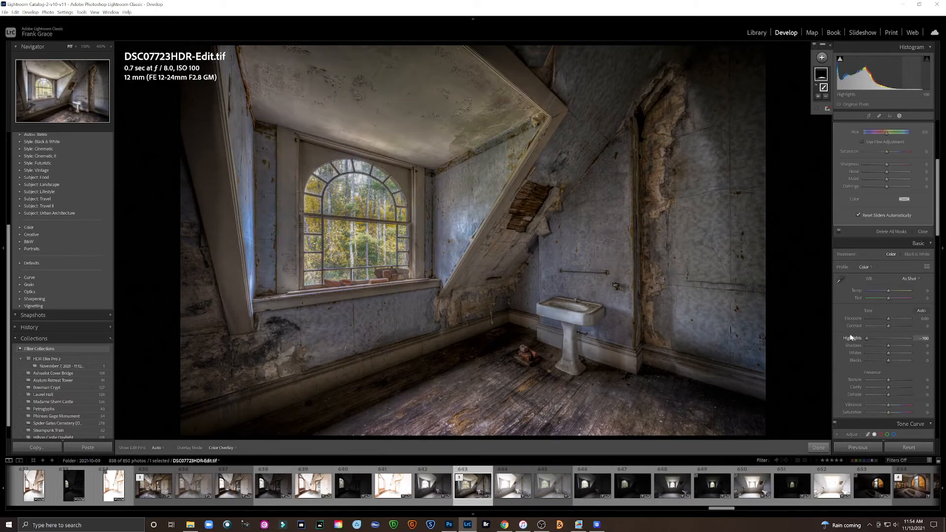
double_click(886, 338)
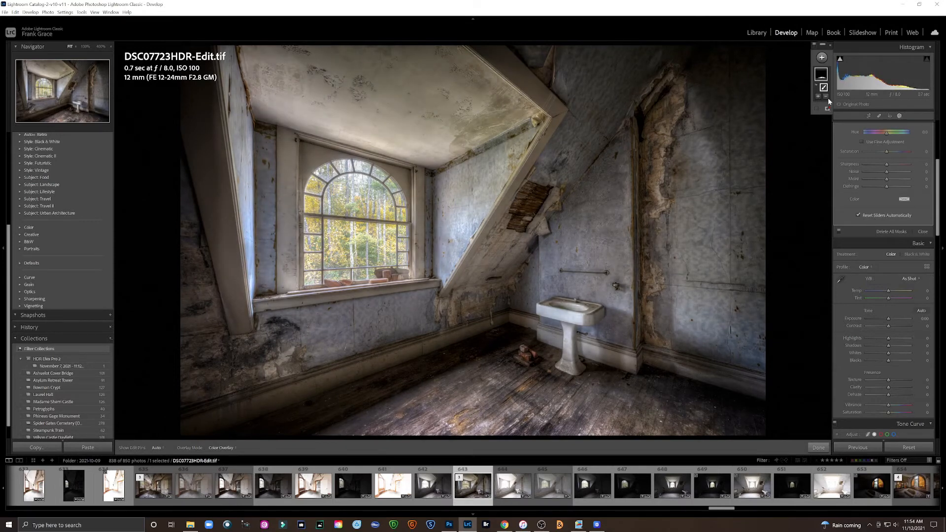
Adjust the highlights and exposure of the floor mask and close masking
mouse_move(825, 88)
scroll(903, 218, "up", 5)
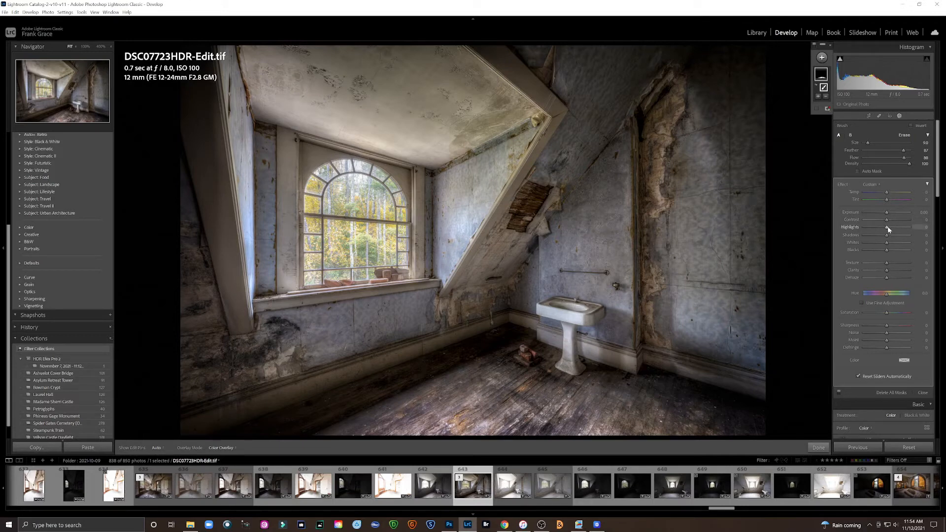
mouse_move(888, 226)
left_mouse_down()
mouse_move(910, 226)
mouse_move(890, 226)
mouse_move(888, 212)
left_mouse_up()
left_click(923, 393)
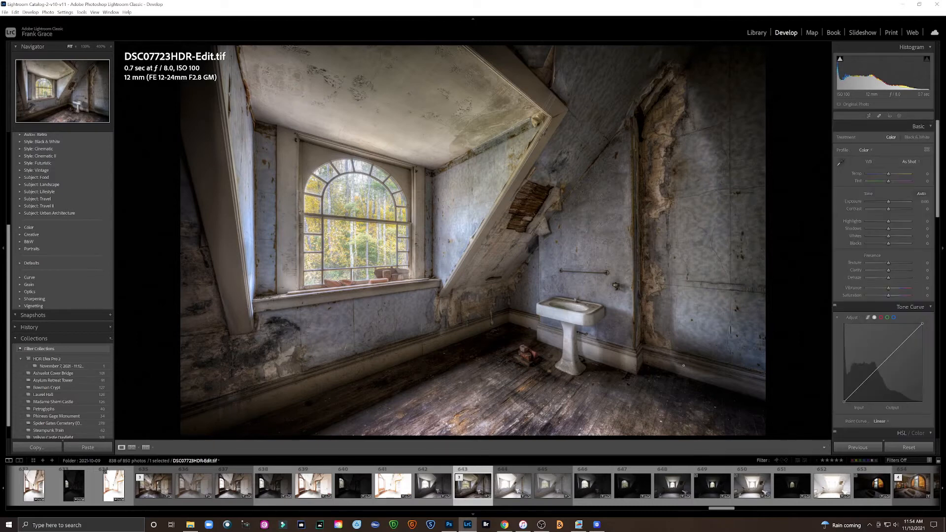
Add a new brush mask over the brick pile beside the sink and set its Exposure to 0.77
left_click(901, 116)
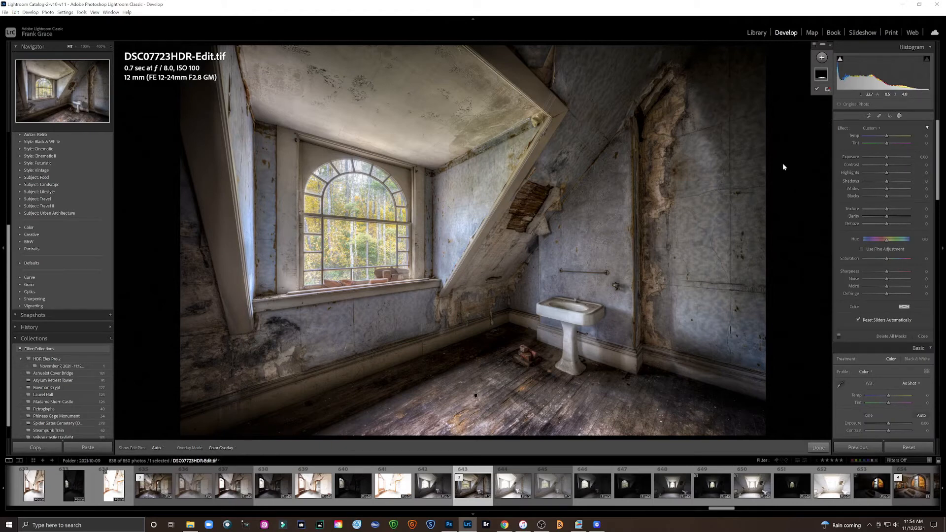
left_click(823, 57)
left_click(827, 101)
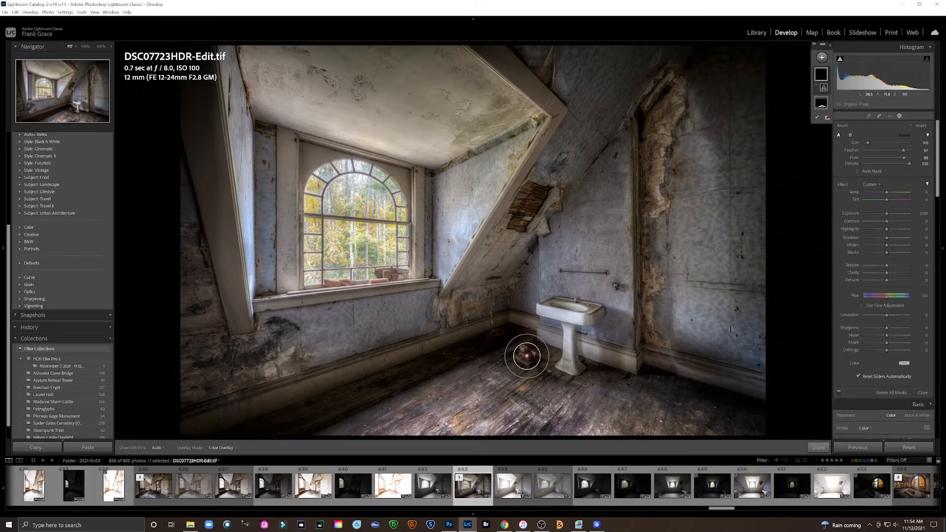
key("z")
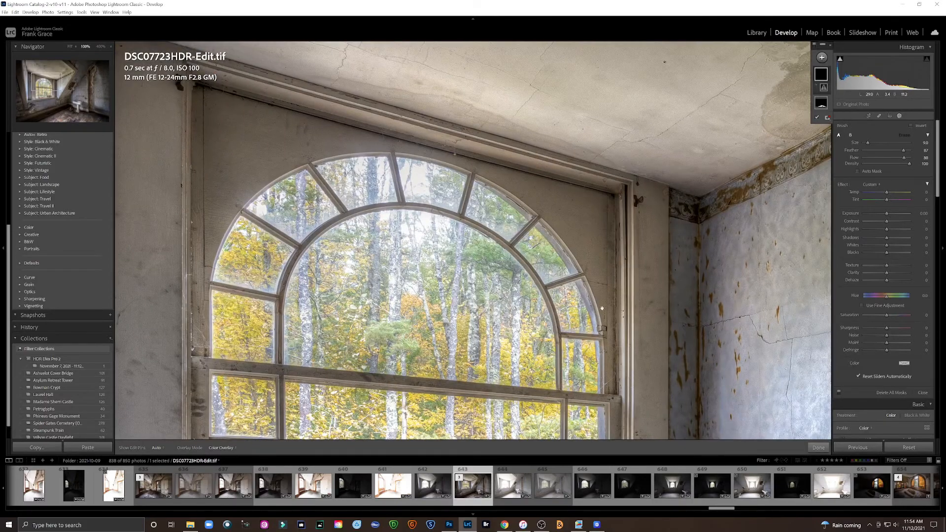
left_click_drag(602, 309, 405, 38)
left_click_drag(674, 361, 488, 150)
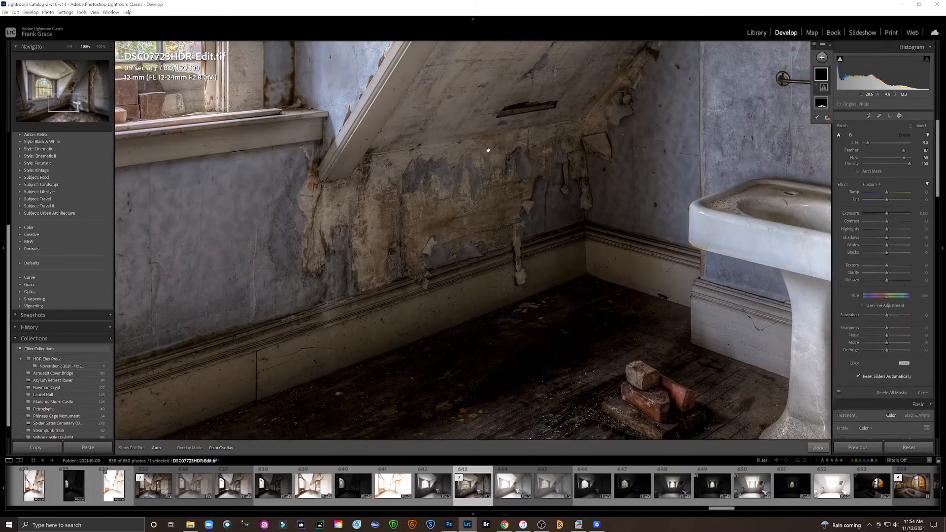
left_click_drag(649, 284, 558, 179)
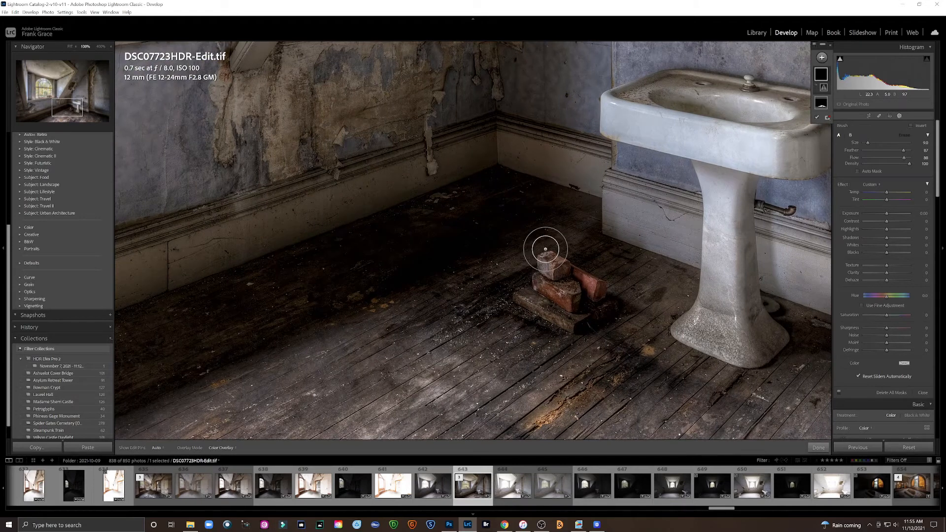
mouse_move(548, 272)
left_mouse_down()
mouse_move(586, 305)
mouse_move(536, 298)
mouse_move(564, 287)
mouse_move(556, 275)
mouse_move(587, 311)
left_mouse_up()
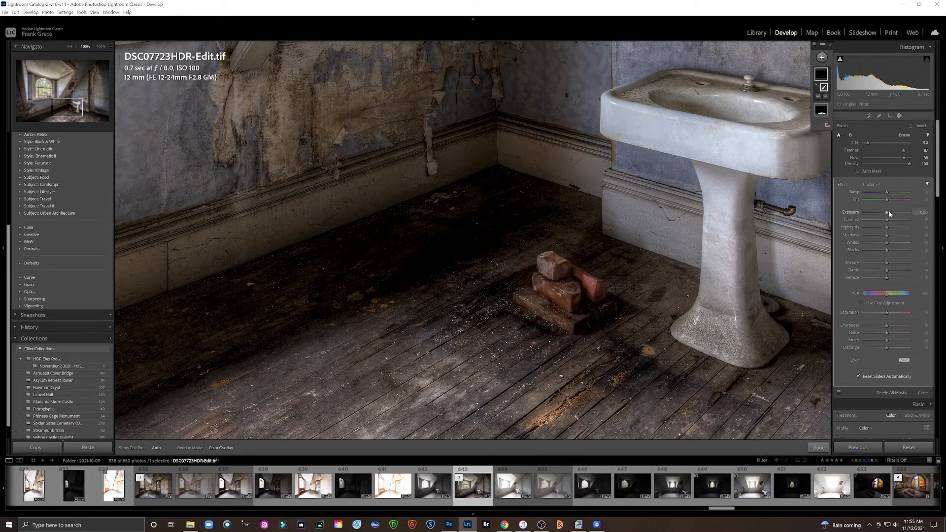
left_click_drag(891, 212, 892, 212)
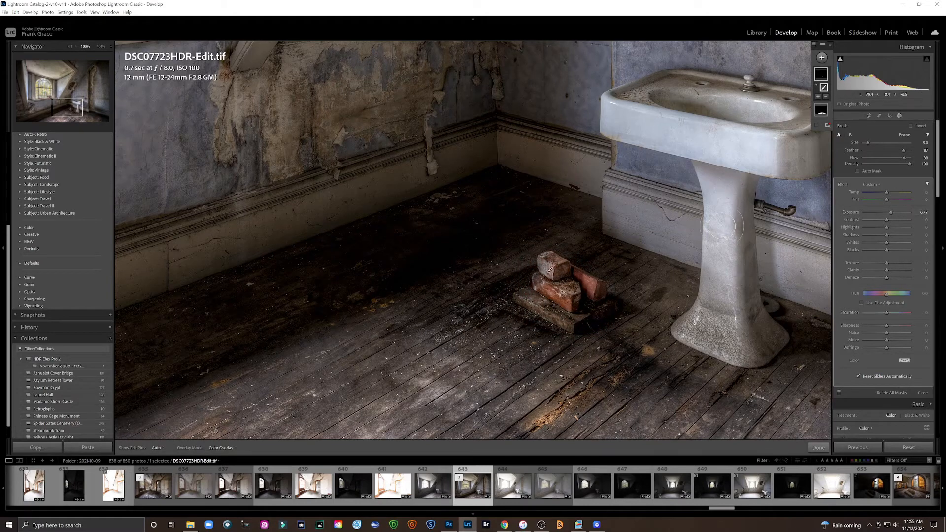
Extend the same brightening brush mask over the sink's pedestal, basin and front edge
mouse_move(727, 229)
left_mouse_down()
mouse_move(719, 303)
mouse_move(734, 266)
left_mouse_up()
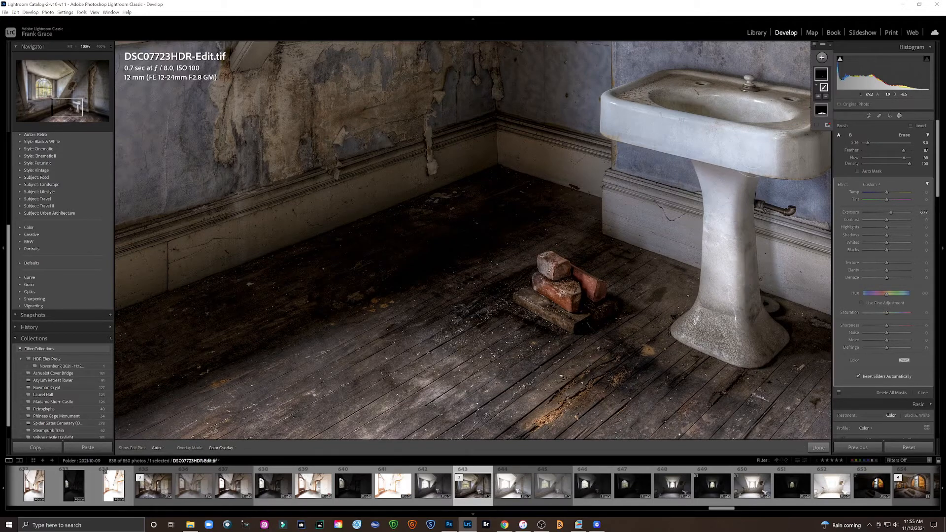
mouse_move(759, 150)
left_mouse_down()
mouse_move(617, 123)
mouse_move(624, 114)
mouse_move(684, 126)
left_mouse_up()
left_click_drag(784, 120, 726, 104)
left_click_drag(803, 143, 787, 157)
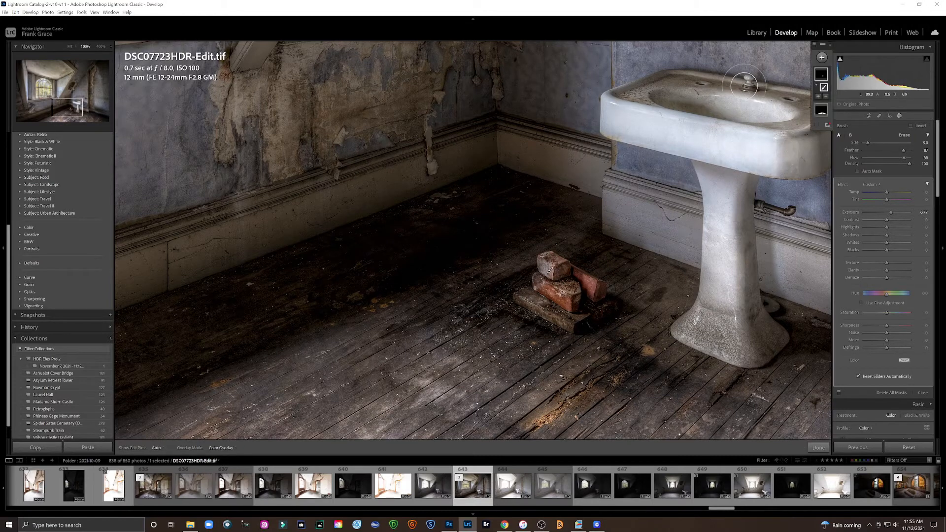
left_click_drag(749, 85, 739, 89)
mouse_move(625, 108)
left_mouse_down()
mouse_move(647, 141)
mouse_move(716, 170)
left_mouse_up()
left_click_drag(736, 205, 740, 237)
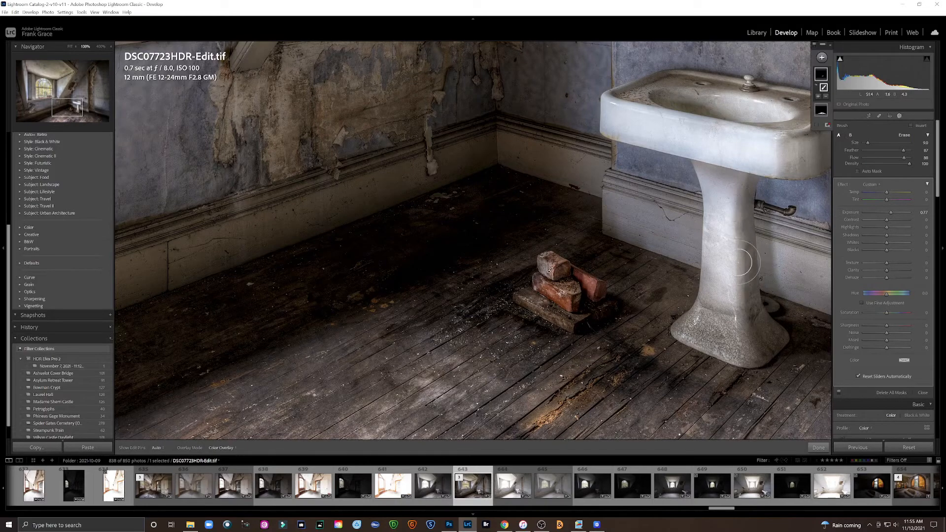
key("z")
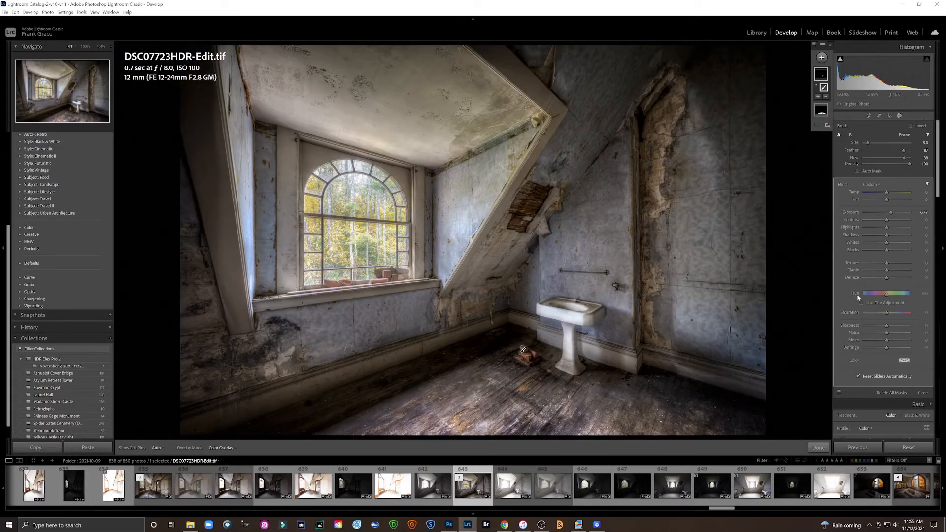
Compare the image with the mask adjustments off and on, and close masking
left_click(839, 392)
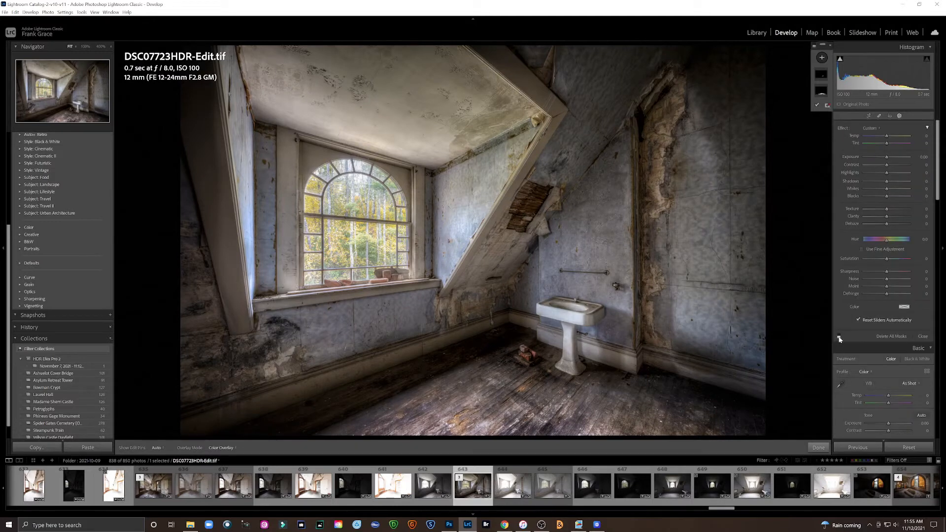
left_click(839, 335)
left_click(839, 337)
left_click(840, 337)
left_click(840, 337)
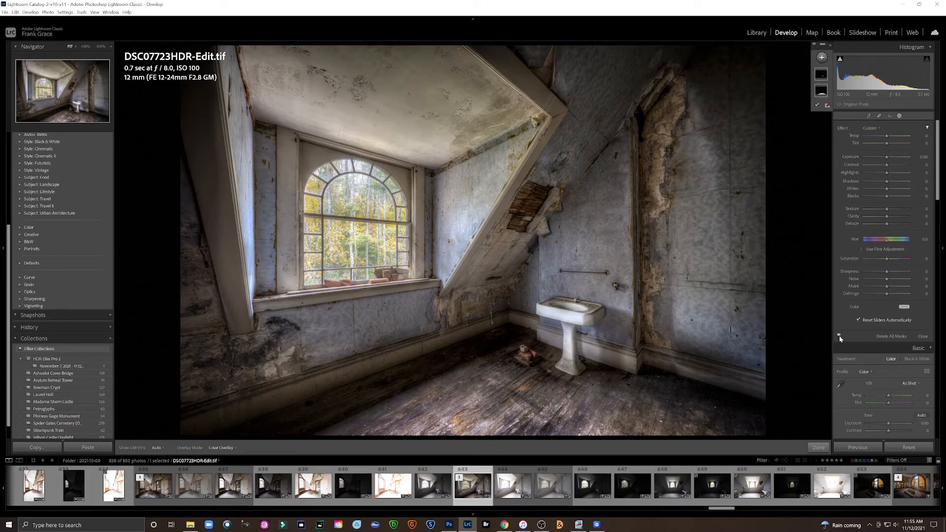
left_click(839, 335)
left_click(839, 335)
left_click(839, 336)
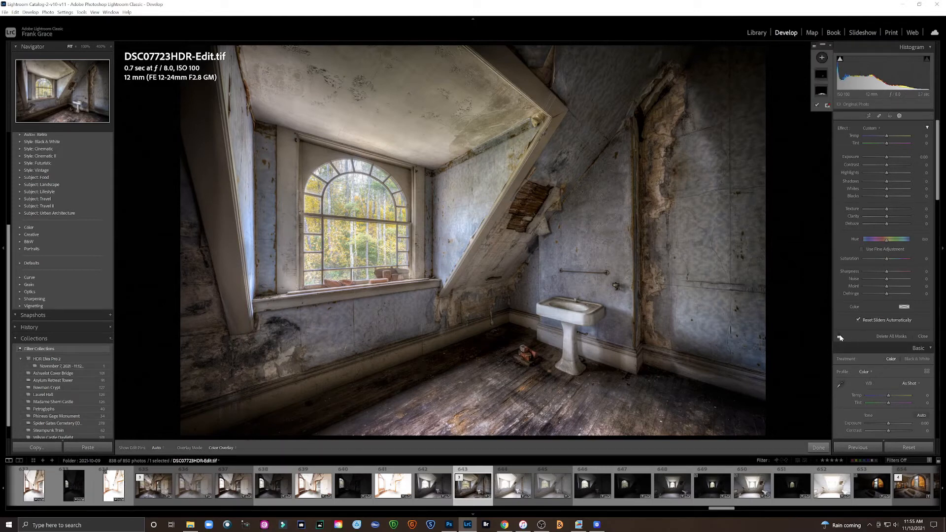
left_click(840, 337)
left_click(923, 336)
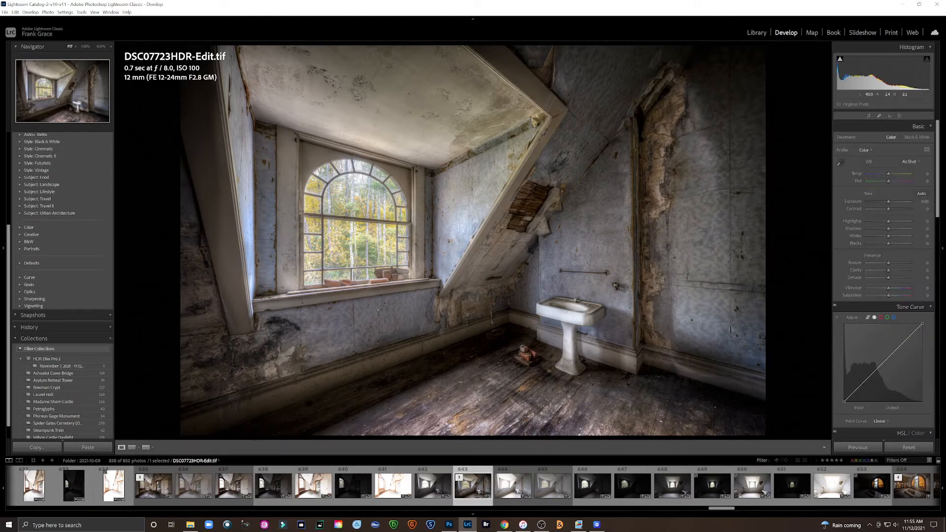
Add a new brush mask over the bricks and stones on the windowsill and set its Contrast to 69
left_click(356, 284)
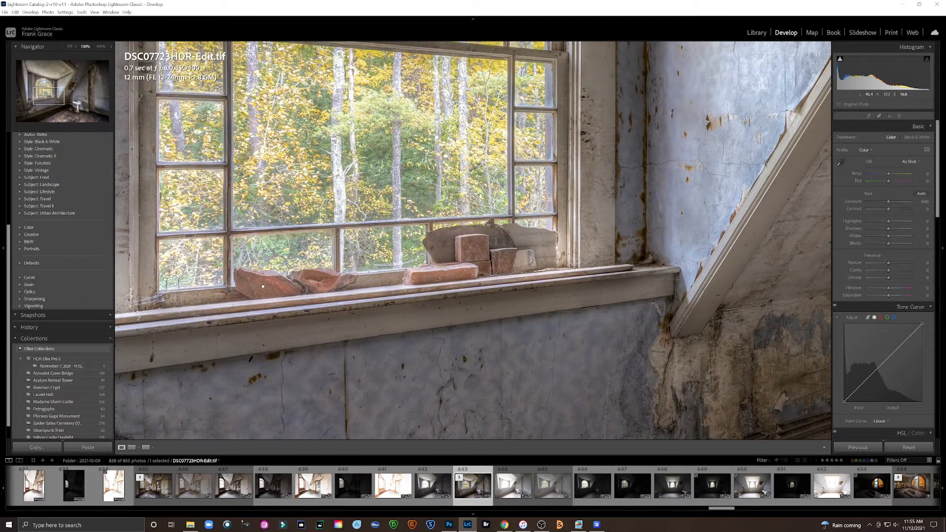
left_click_drag(263, 286, 397, 271)
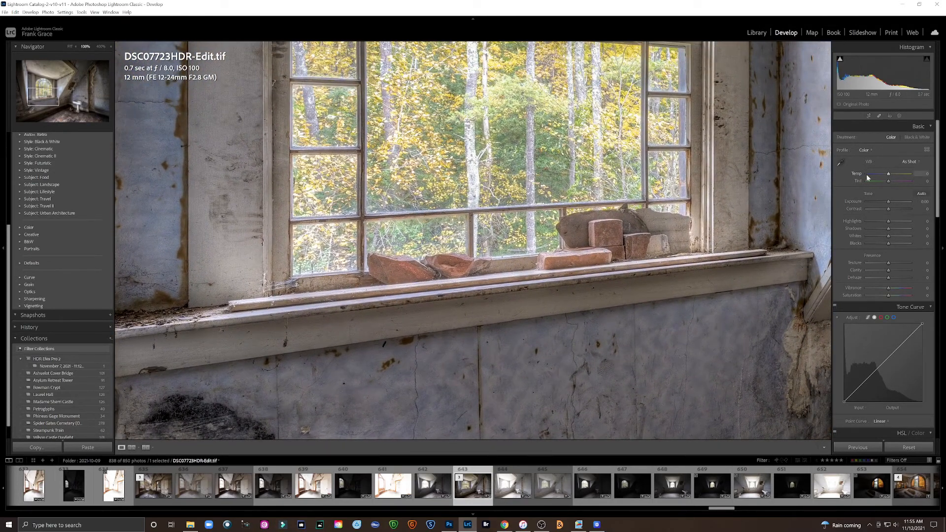
left_click(900, 117)
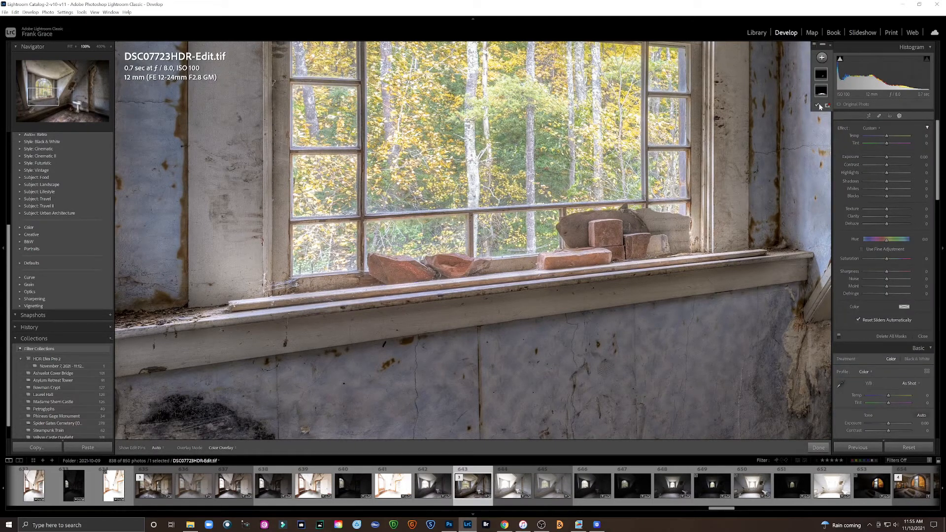
left_click(823, 58)
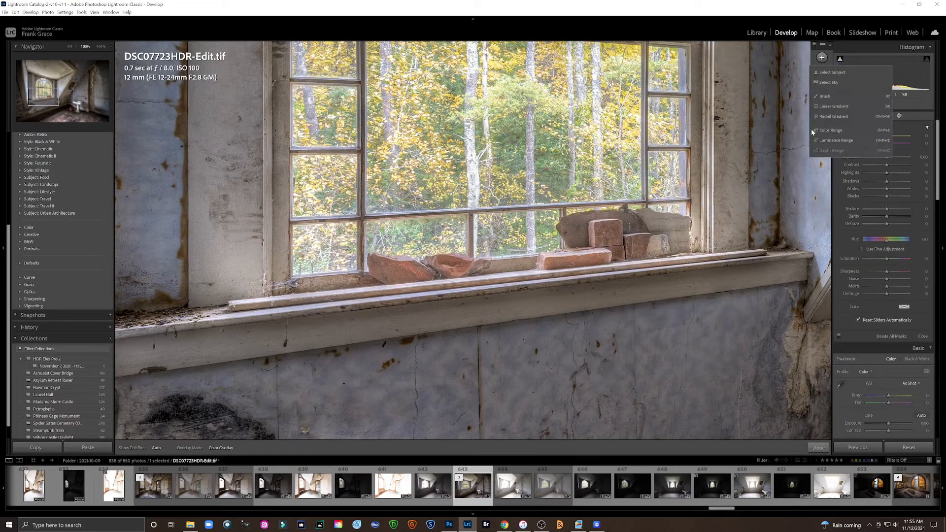
left_click(828, 96)
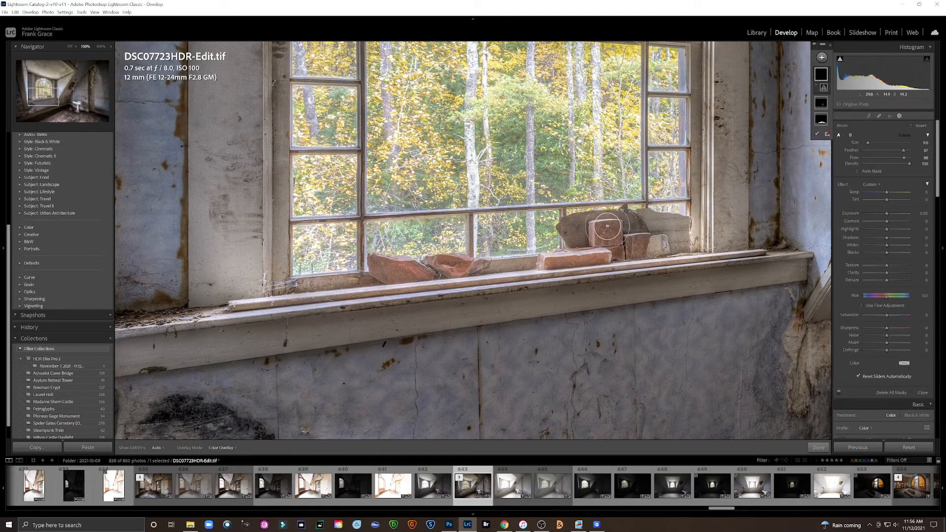
mouse_move(658, 221)
left_mouse_down()
mouse_move(607, 245)
mouse_move(680, 231)
mouse_move(584, 227)
mouse_move(457, 273)
mouse_move(321, 278)
mouse_move(276, 291)
mouse_move(668, 252)
mouse_move(680, 234)
left_mouse_up()
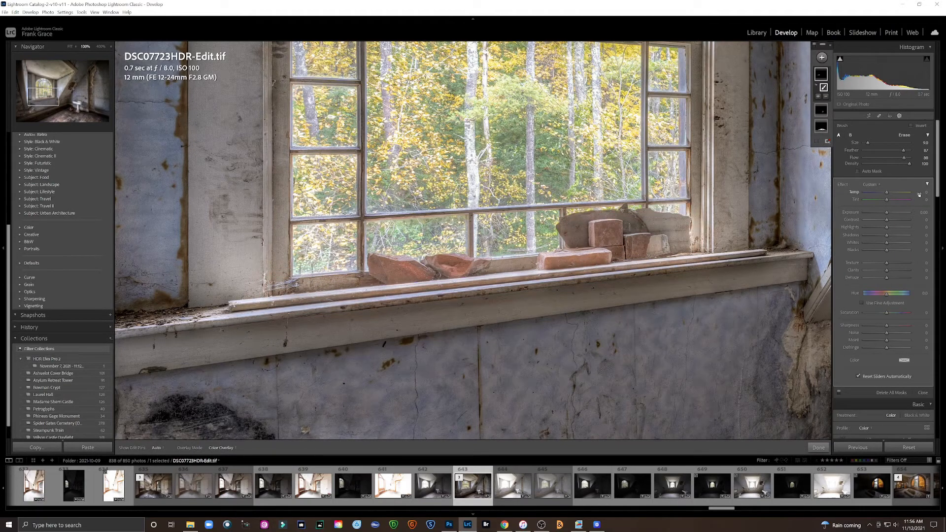
left_click_drag(887, 219, 903, 219)
Compare the windowsill bricks with the mask adjustments off and on
left_click(839, 392)
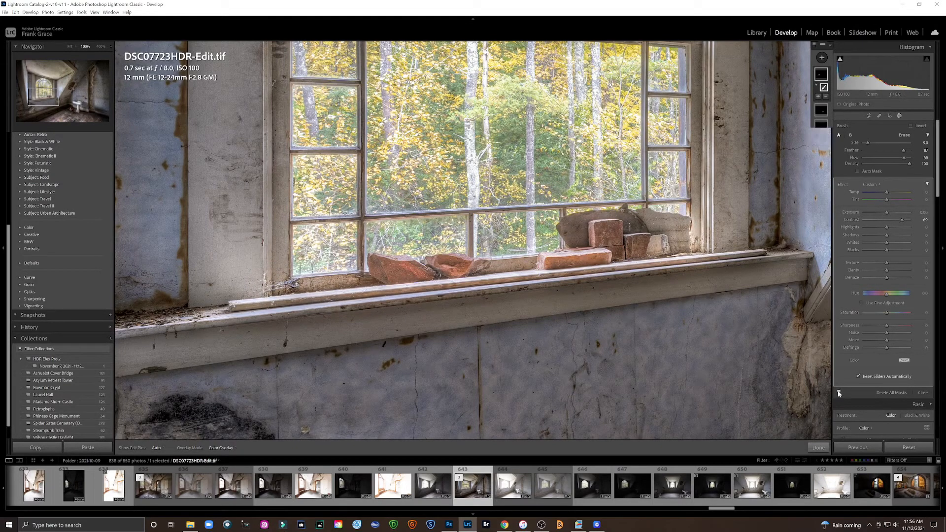
left_click(840, 337)
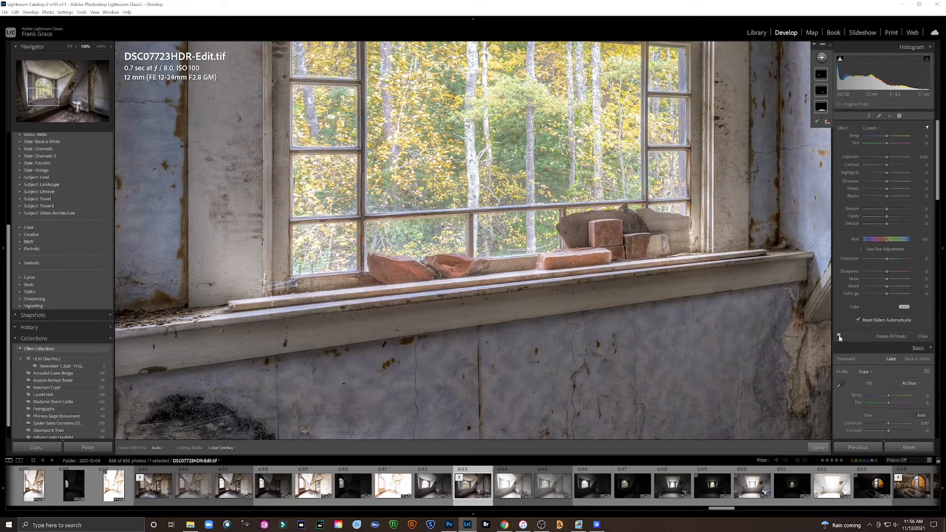
left_click(840, 338)
left_click(840, 337)
left_click(839, 337)
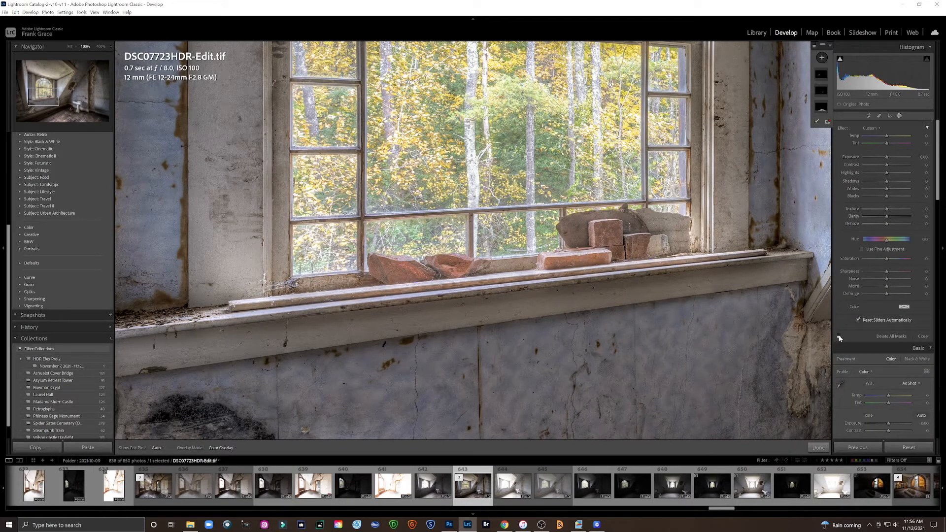
left_click(839, 337)
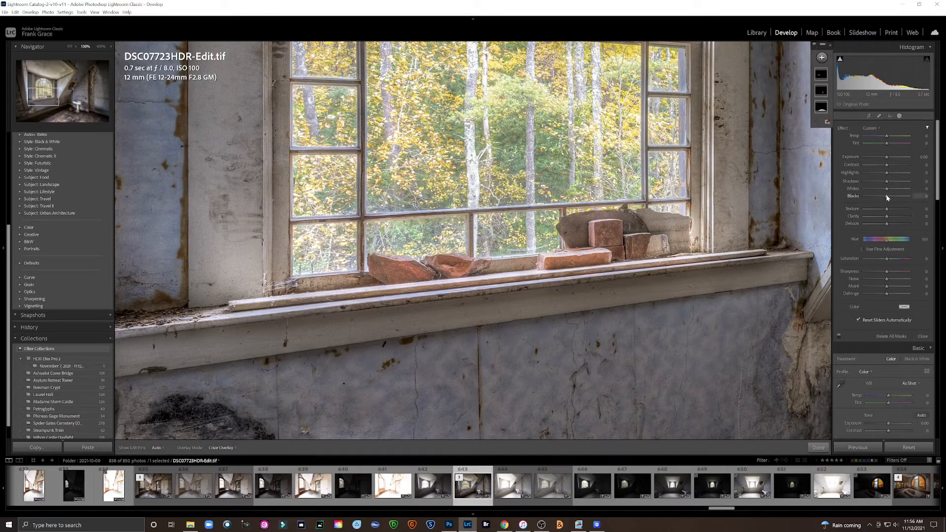
Select the windowsill brick mask, lower its Blacks to -31 and slightly reduce its Saturation
left_click_drag(887, 197, 881, 199)
left_click(658, 221)
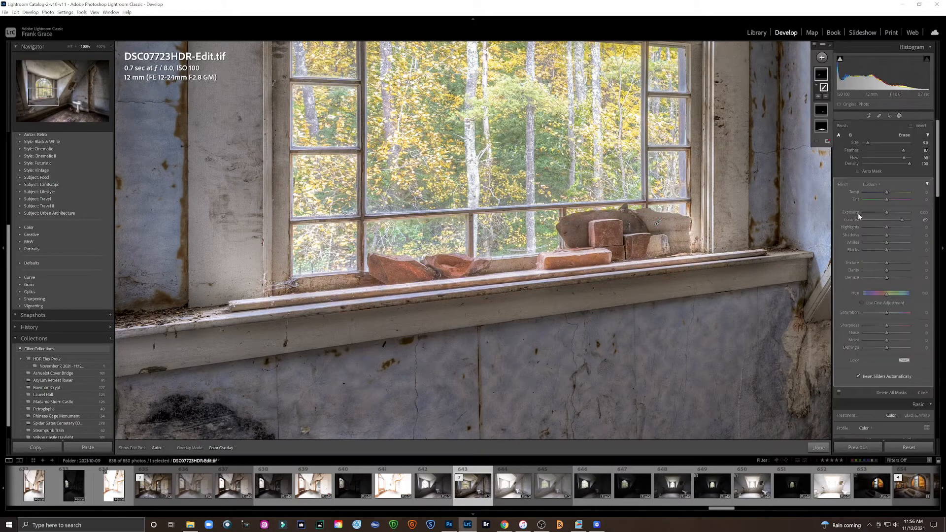
left_click_drag(887, 250, 877, 251)
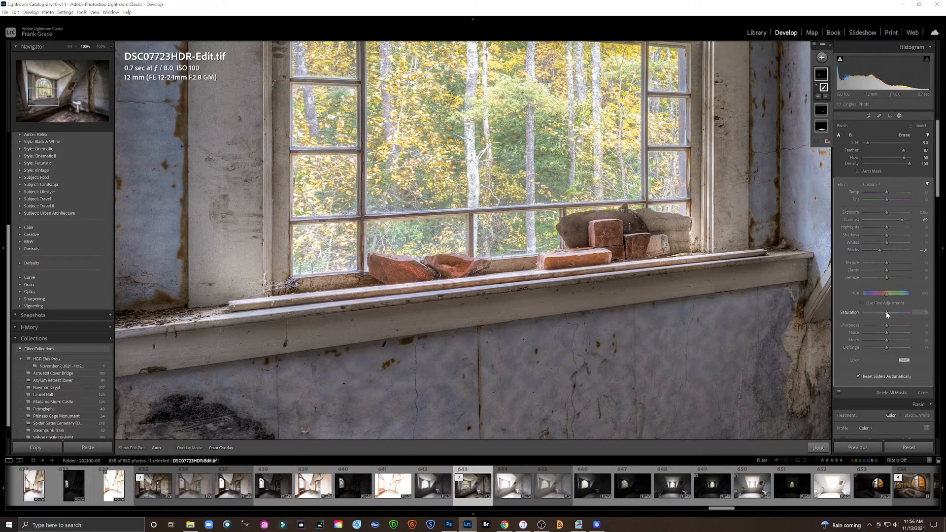
left_click_drag(888, 314, 884, 316)
Check the darkened bricks with the mask adjustments off and on, and close masking
left_click(839, 393)
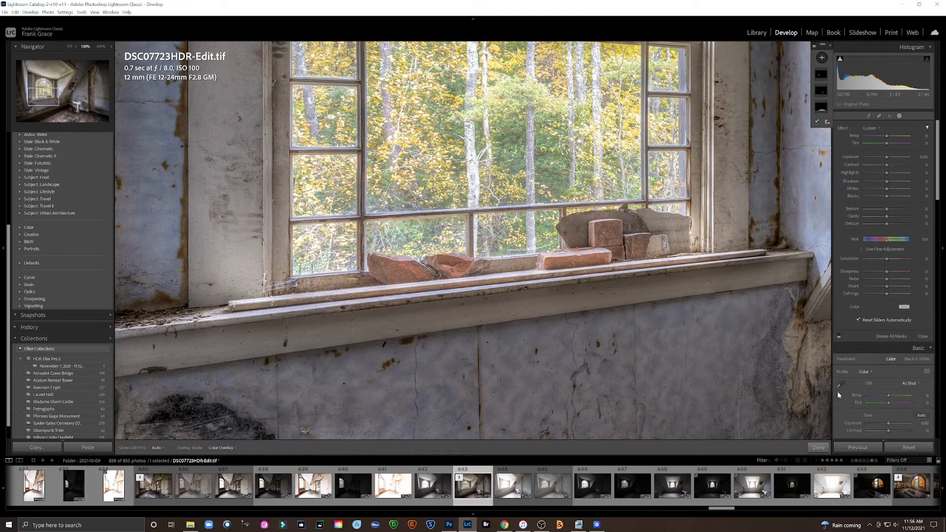
left_click(839, 337)
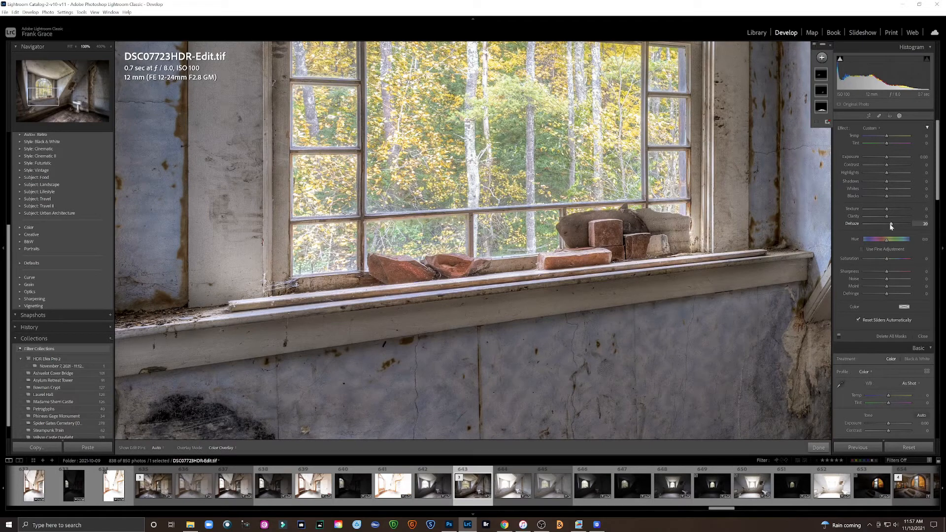
left_click(923, 337)
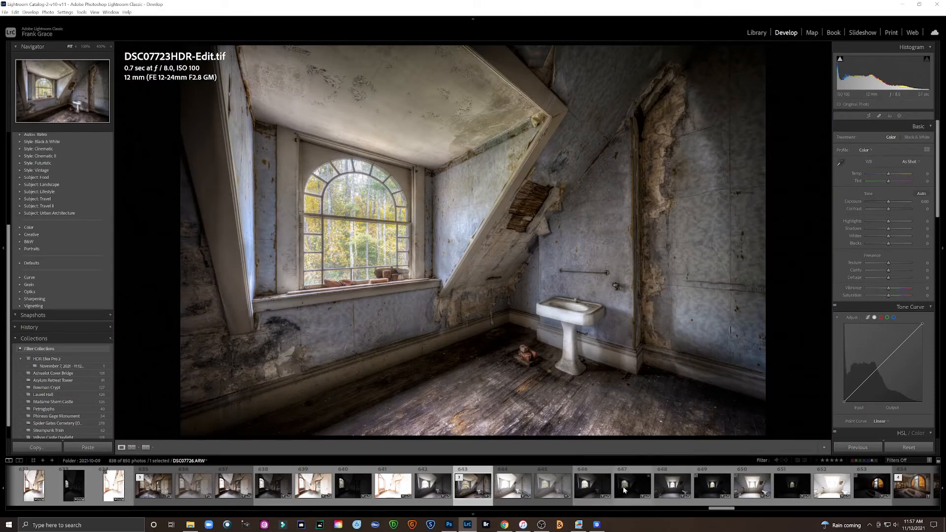
Compare the original DSC07723.ARW and the merged DSC07723HDR.tif with the edited DSC07723HDR-Edit.tif
left_click(439, 488)
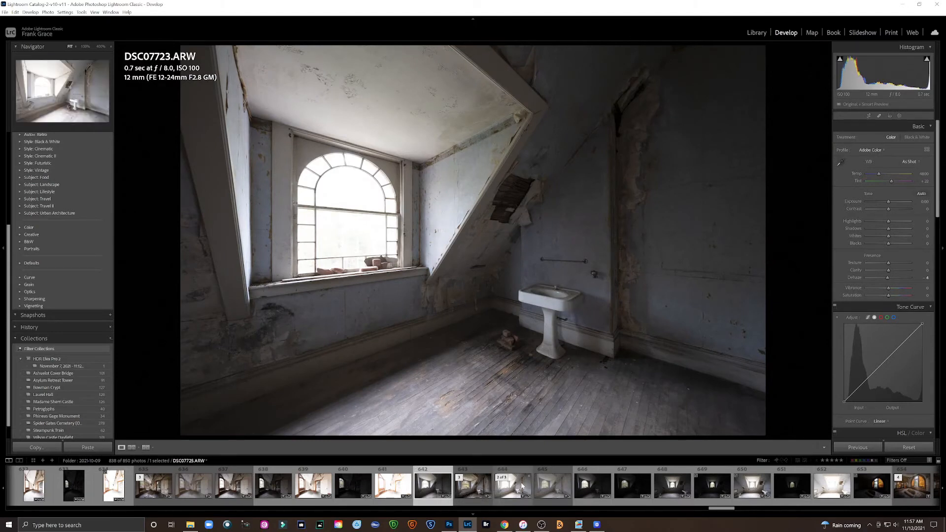
left_click(553, 487)
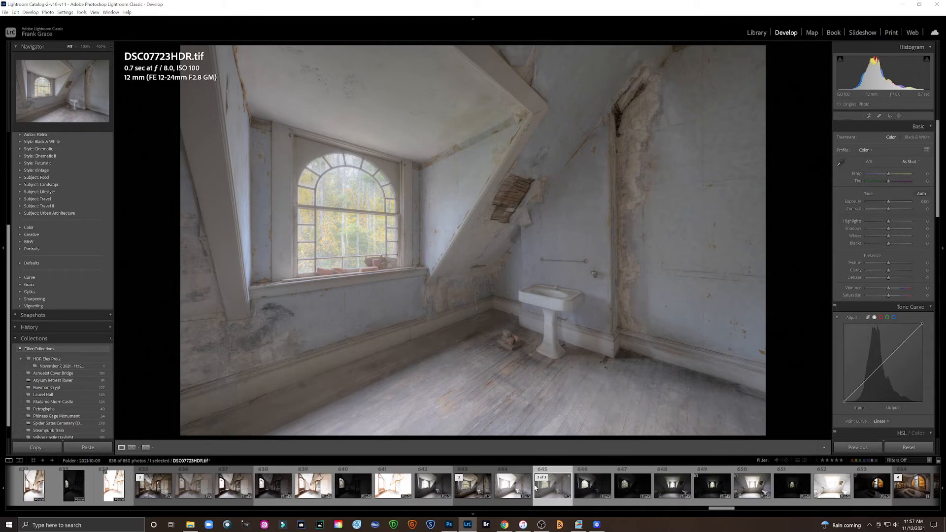
left_click(466, 489)
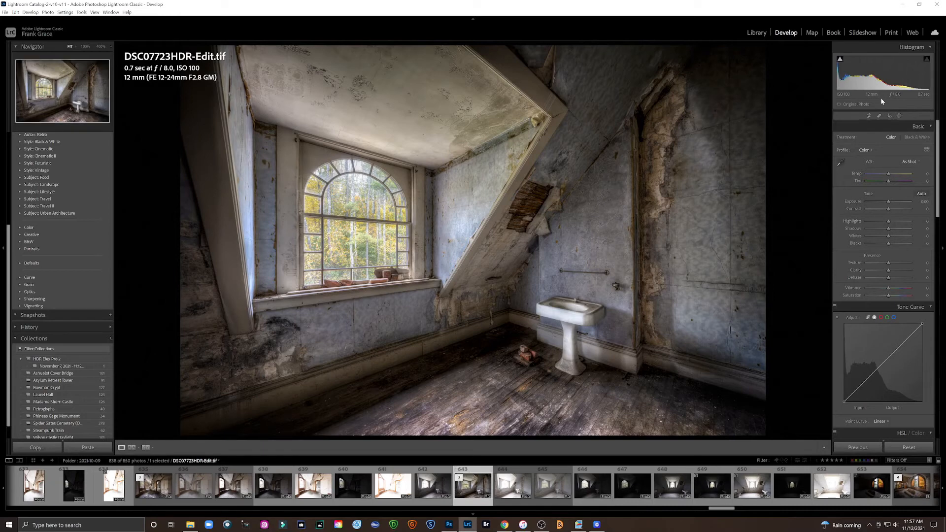
Add a brush mask with Exposure 0.73 over the peeling plaster strip behind the sink and the exposed lath in the sloped wall
left_click(901, 116)
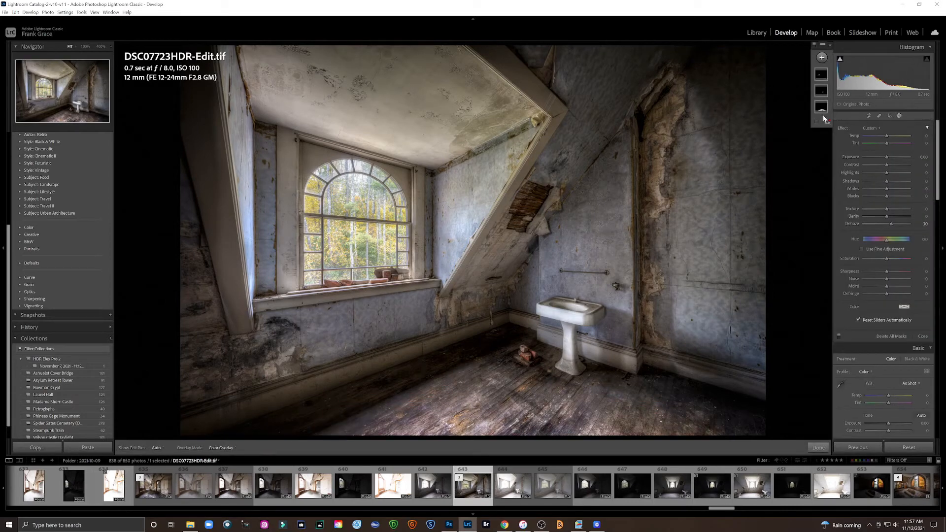
left_click(822, 58)
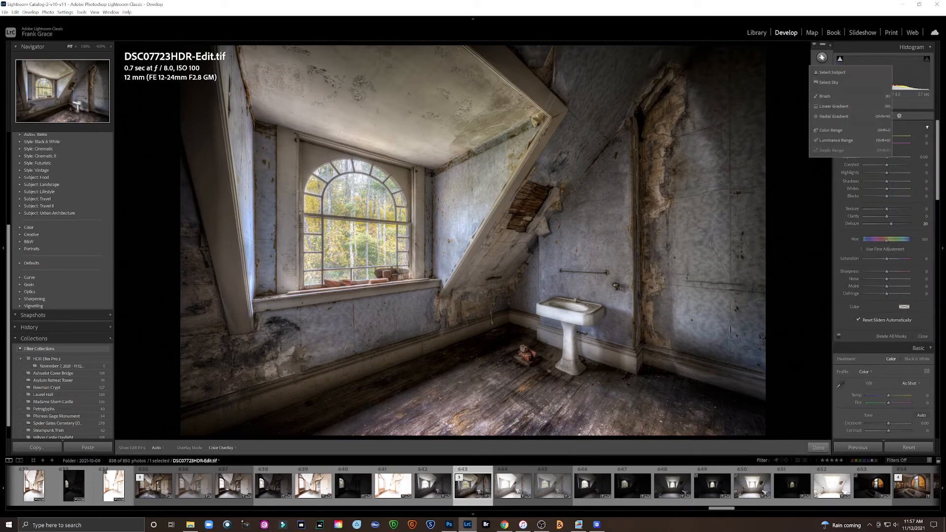
left_click(828, 98)
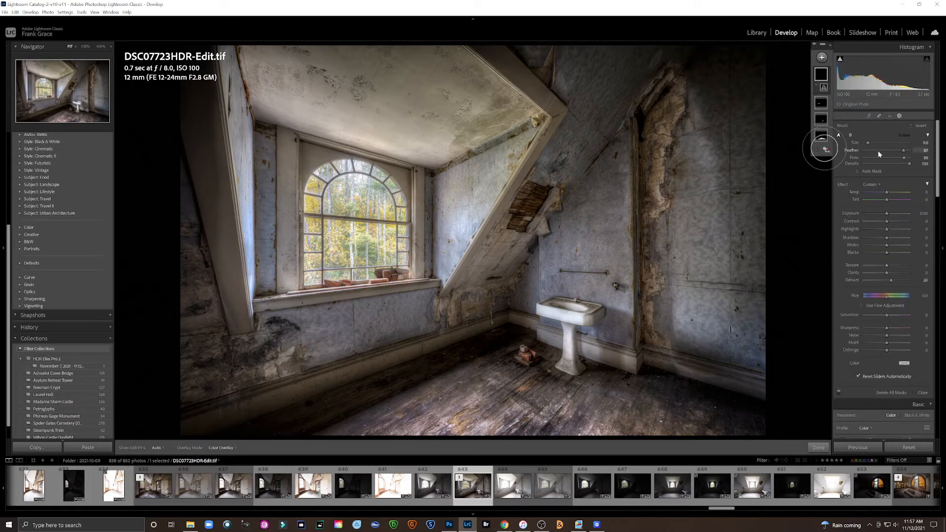
left_click_drag(889, 212, 892, 214)
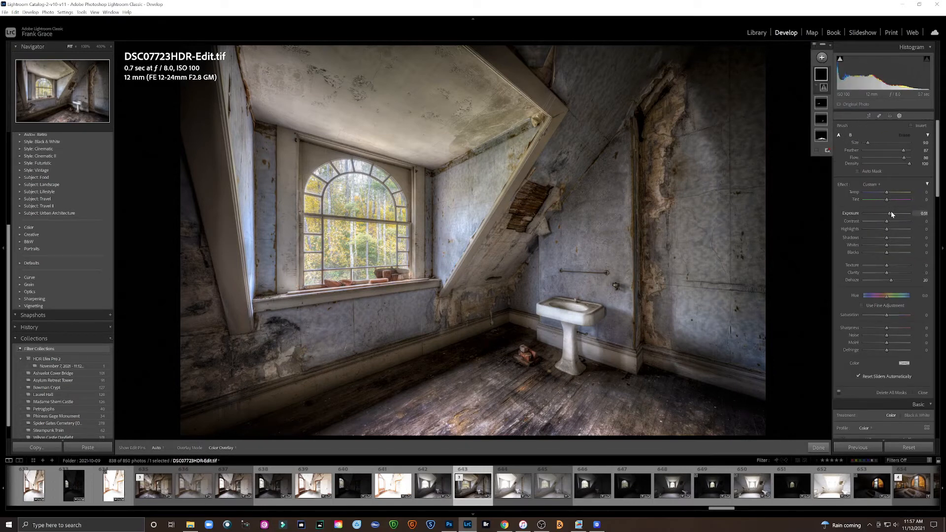
mouse_move(678, 96)
left_mouse_down()
mouse_move(663, 111)
mouse_move(670, 106)
mouse_move(648, 211)
mouse_move(658, 341)
left_mouse_up()
mouse_move(523, 195)
left_mouse_down()
mouse_move(521, 224)
mouse_move(548, 199)
mouse_move(535, 238)
mouse_move(549, 208)
mouse_move(454, 312)
mouse_move(525, 199)
left_mouse_up()
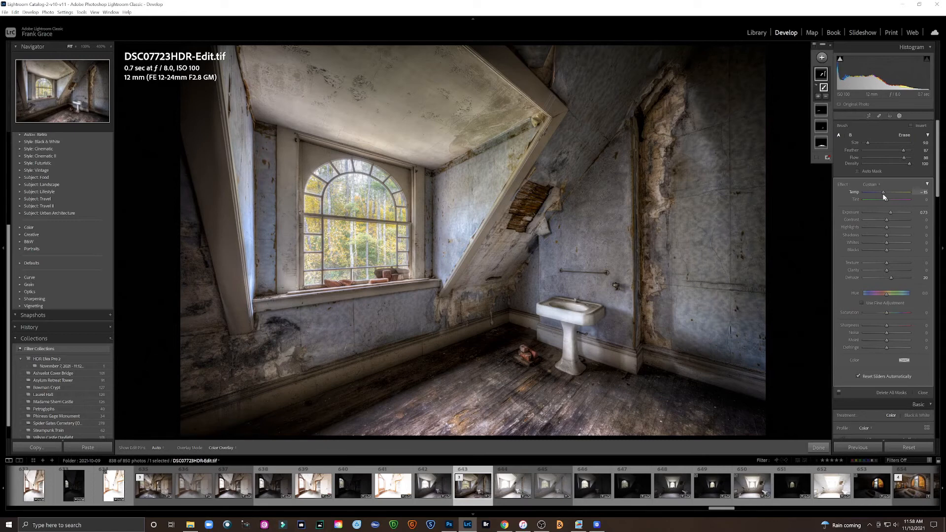
Compare the whole room with all mask adjustments off and on, and close masking
left_click(839, 392)
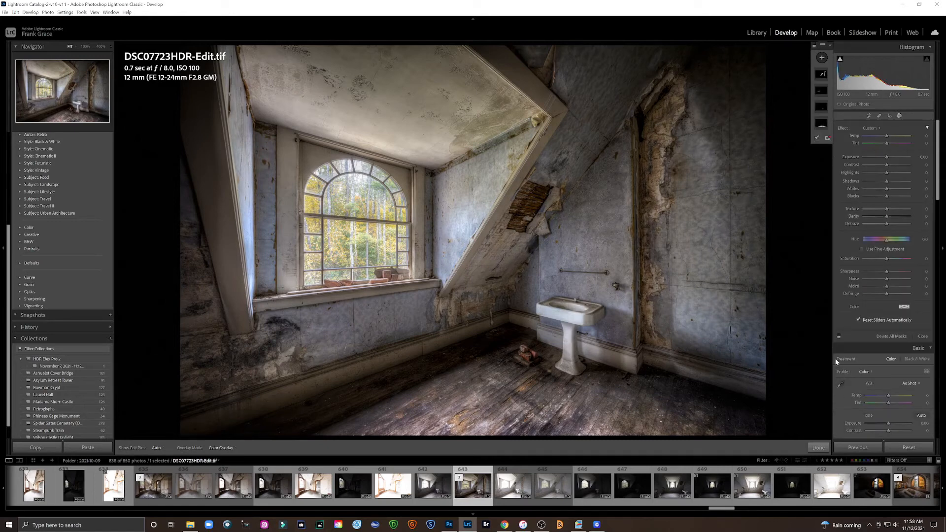
left_click(839, 337)
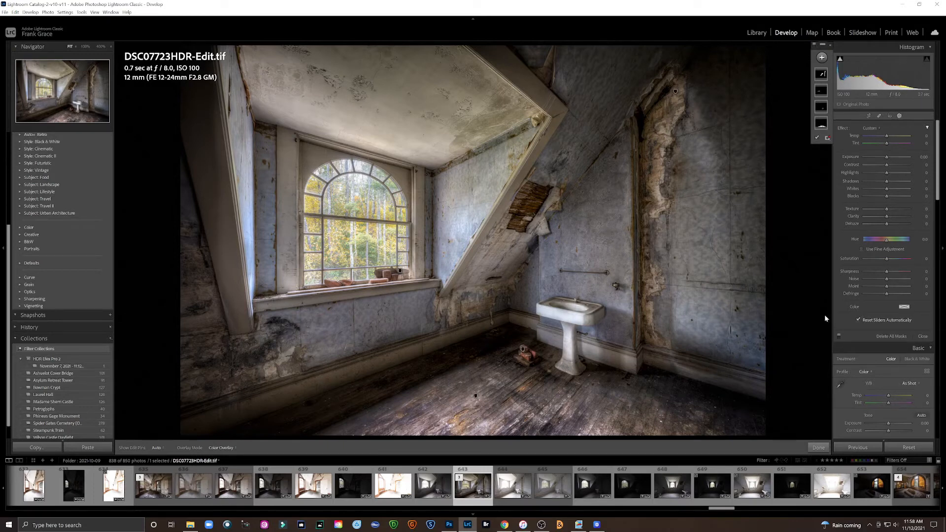
left_click(840, 337)
left_click(840, 337)
left_click(925, 338)
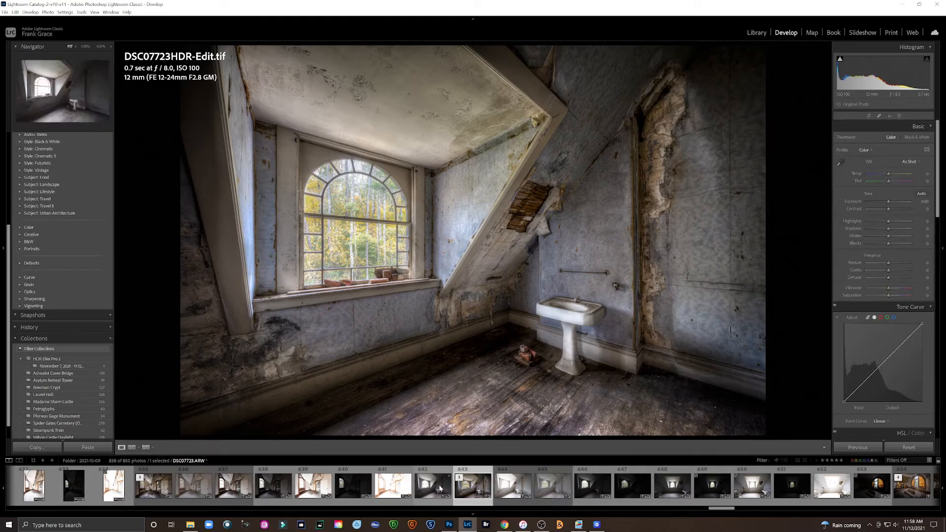
Review the raw exposure, the flat HDR merge and the finished edit against each other once more
left_click(440, 488)
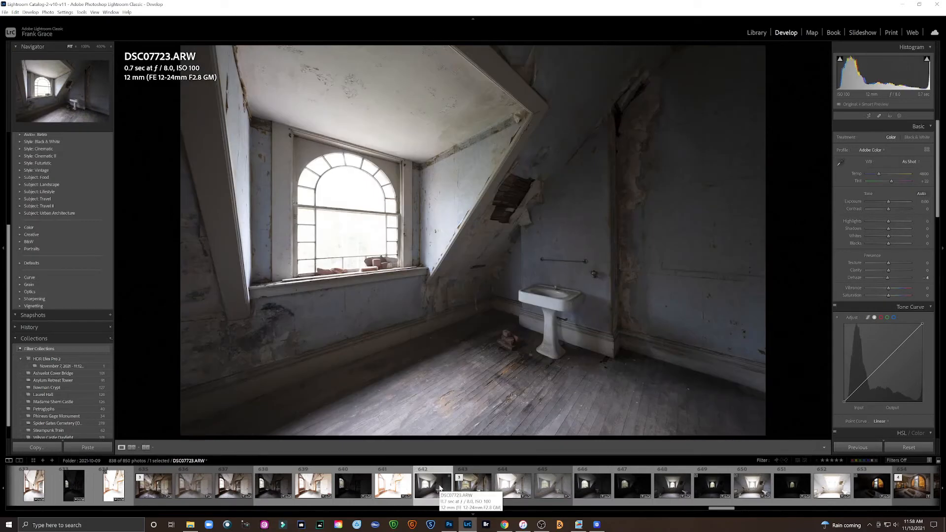
left_click(486, 488)
left_click(550, 487)
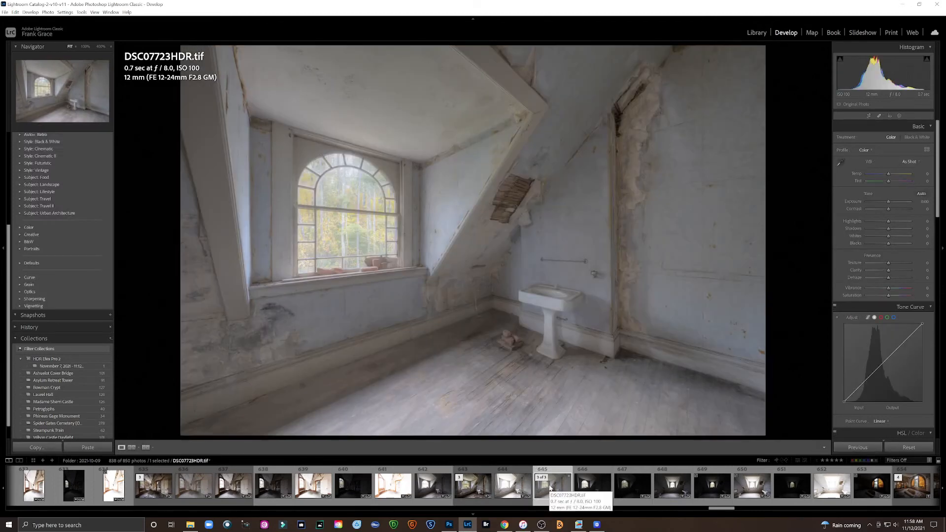
left_click(480, 488)
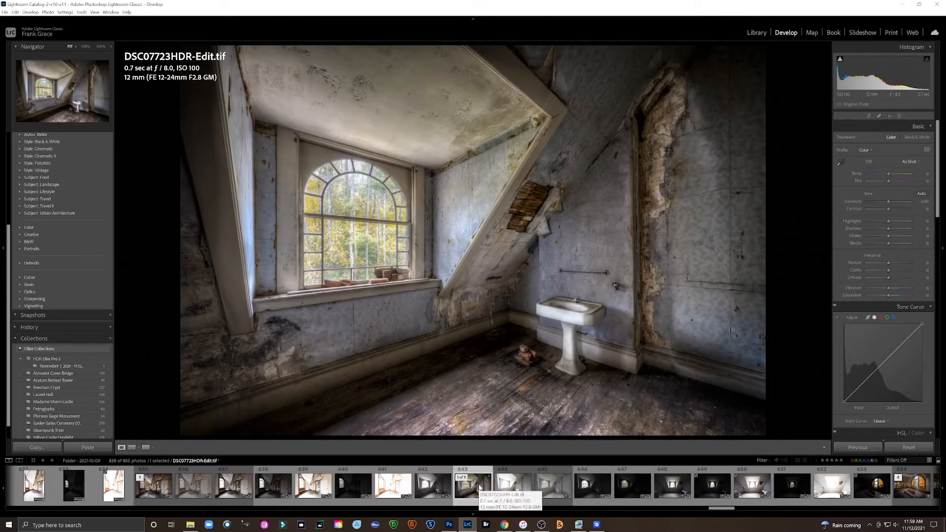
Show the export options for DSC07723HDR-Edit.tif
right_click(480, 488)
mouse_move(505, 453)
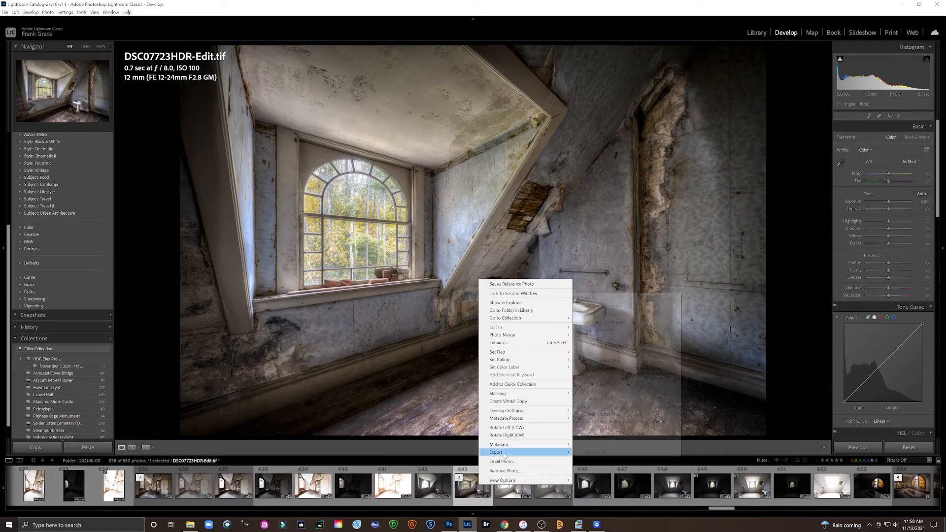
left_click(623, 454)
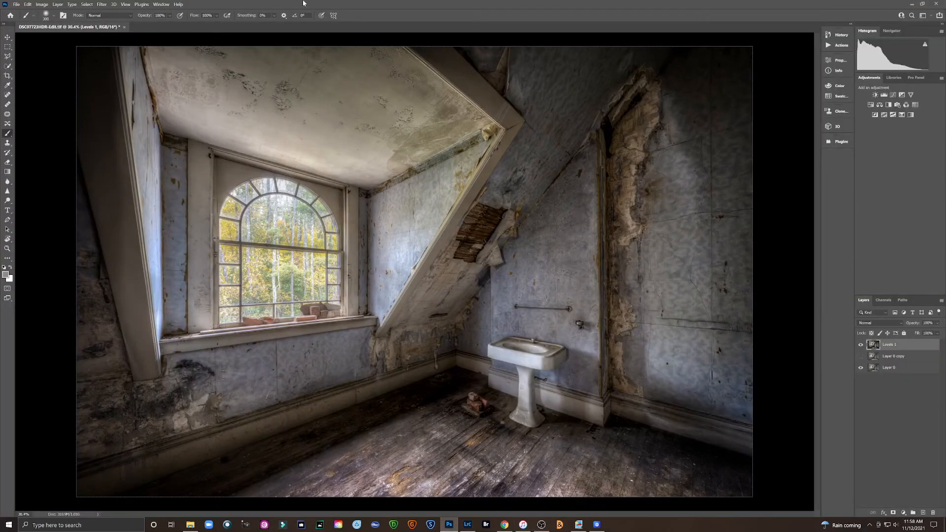
Close DSC07723HDR-Edit.tif in Photoshop without saving its changes and switch back to Lightroom Classic
left_click(125, 27)
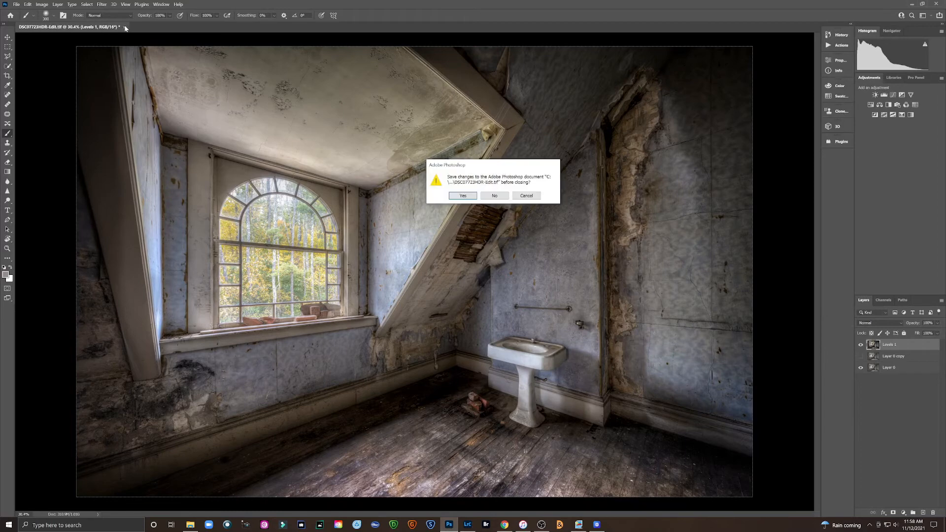
left_click(495, 196)
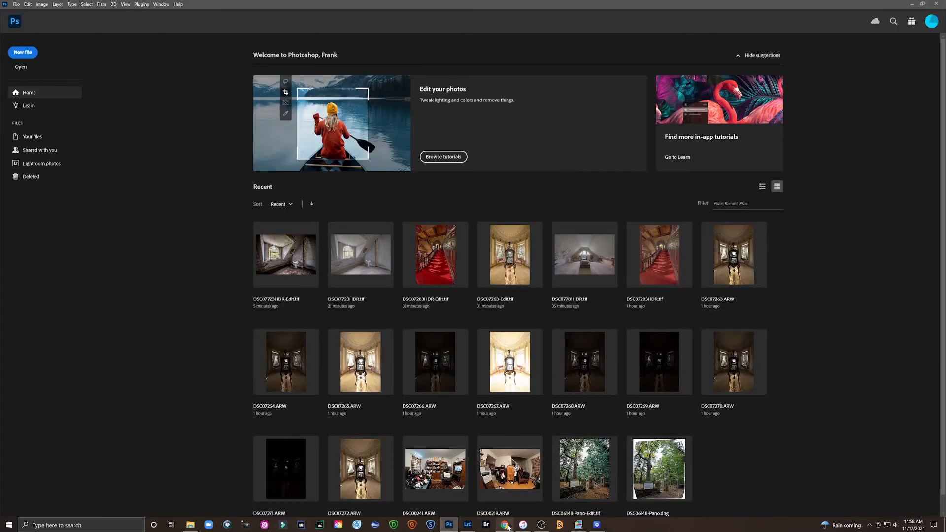
mouse_move(509, 527)
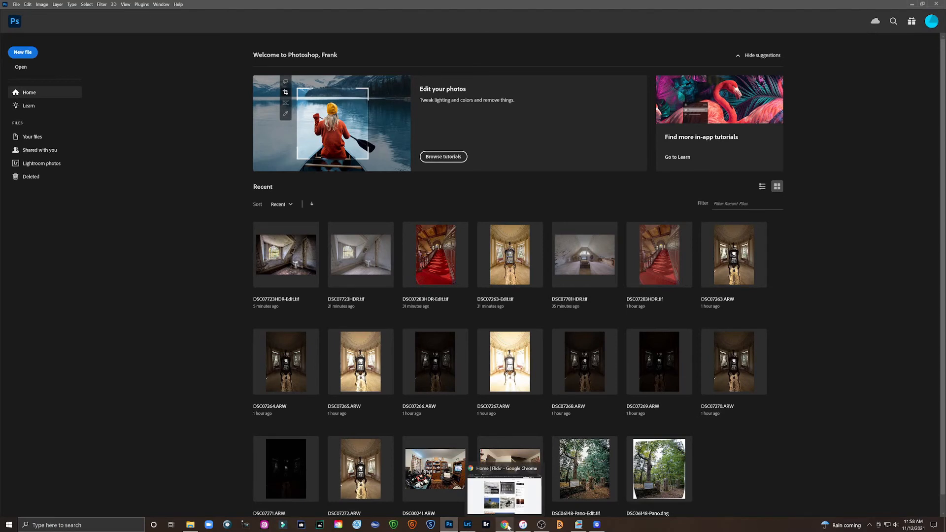
left_click(468, 525)
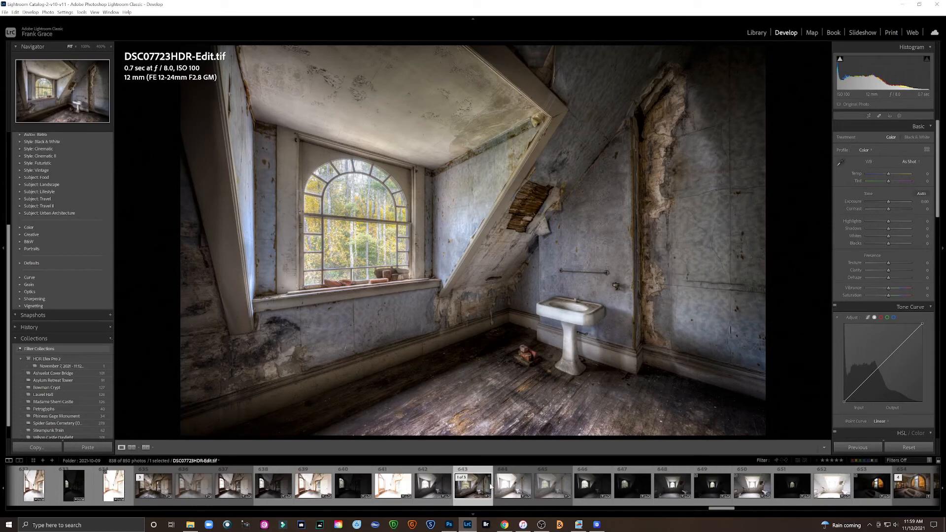
Open a copy of DSC07723HDR-Edit.tif with Lightroom adjustments in Adobe Photoshop 2022 and fit it to the screen
right_click(469, 491)
mouse_move(503, 333)
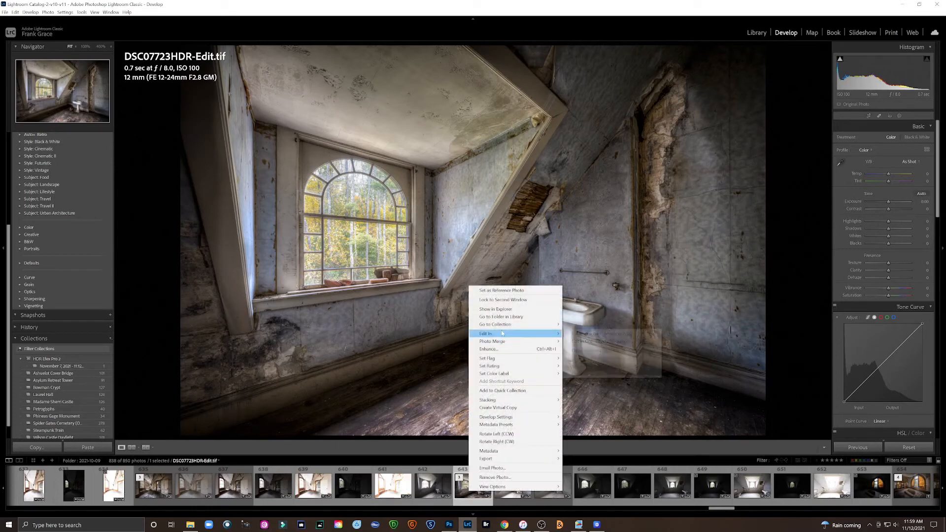
left_click(609, 334)
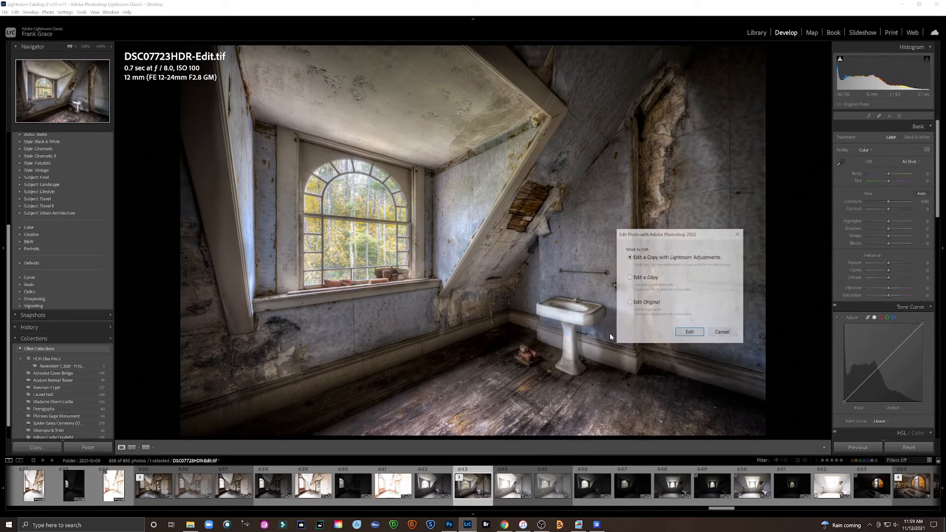
left_click(691, 333)
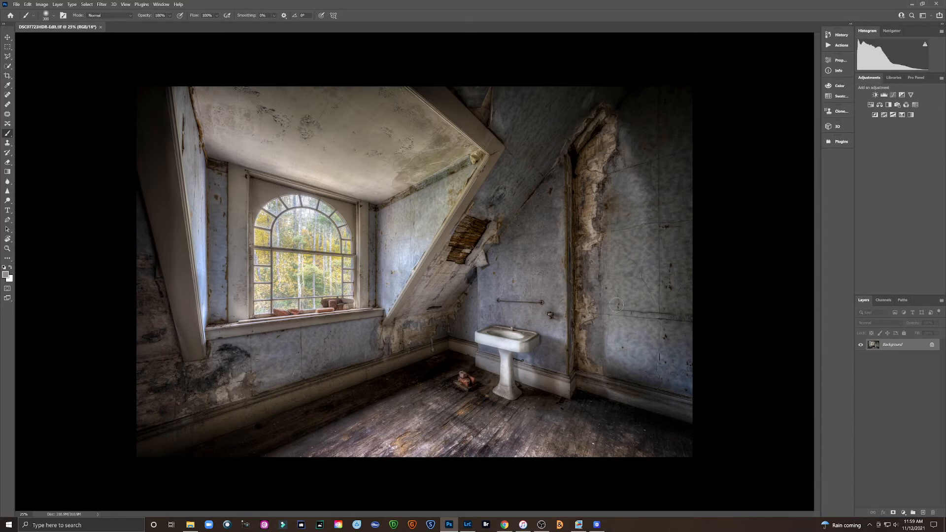
key("z")
left_click(217, 16)
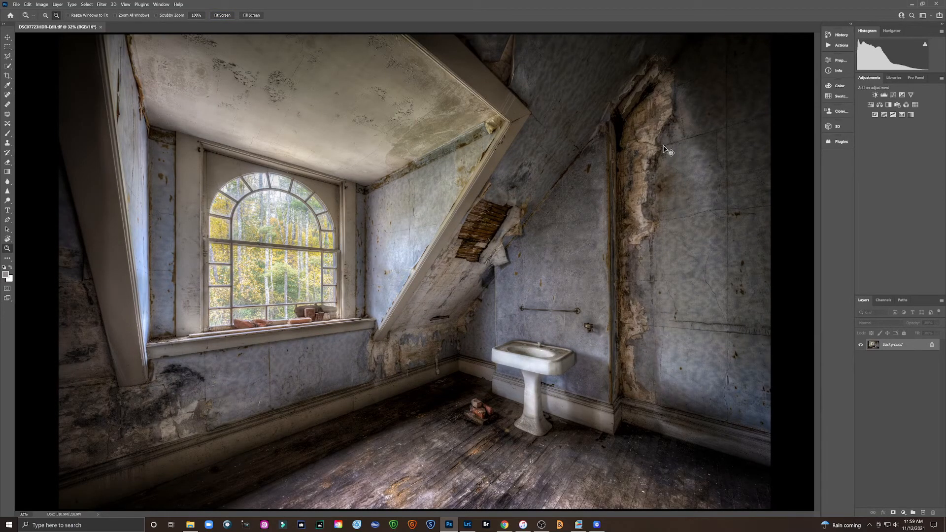
Duplicate the Background layer three times to get three stacked copies above it
key("ctrl+j")
key("ctrl+j")
key("ctrl+j")
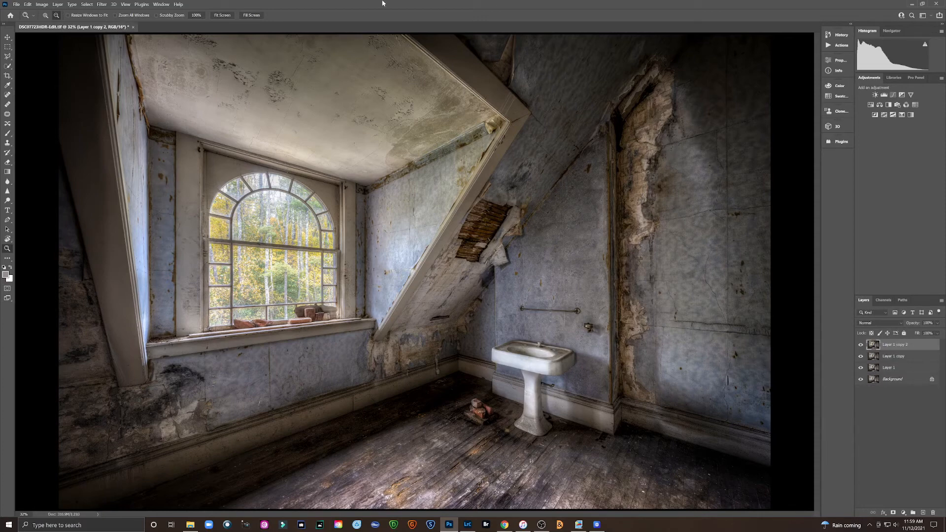
Apply a Threshold with level 100 to the topmost layer copy and convert that layer to a smart object
left_click(42, 4)
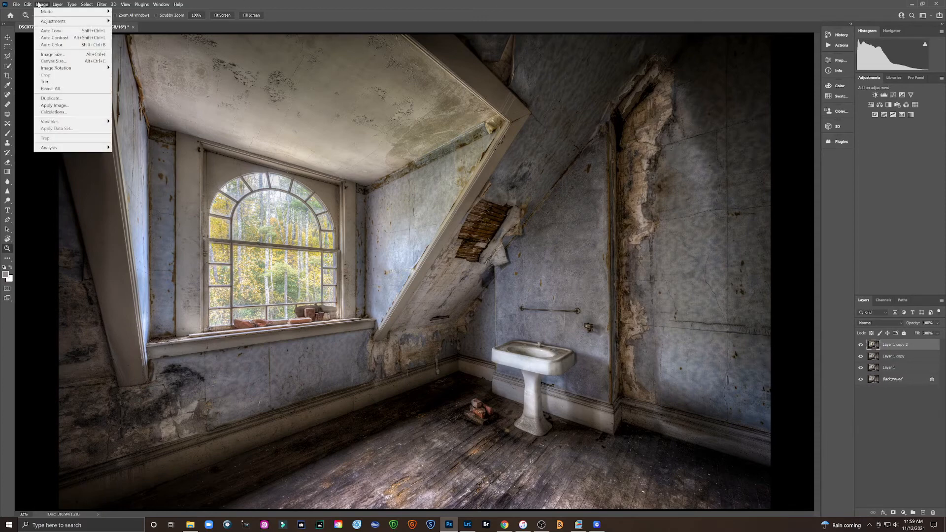
mouse_move(47, 22)
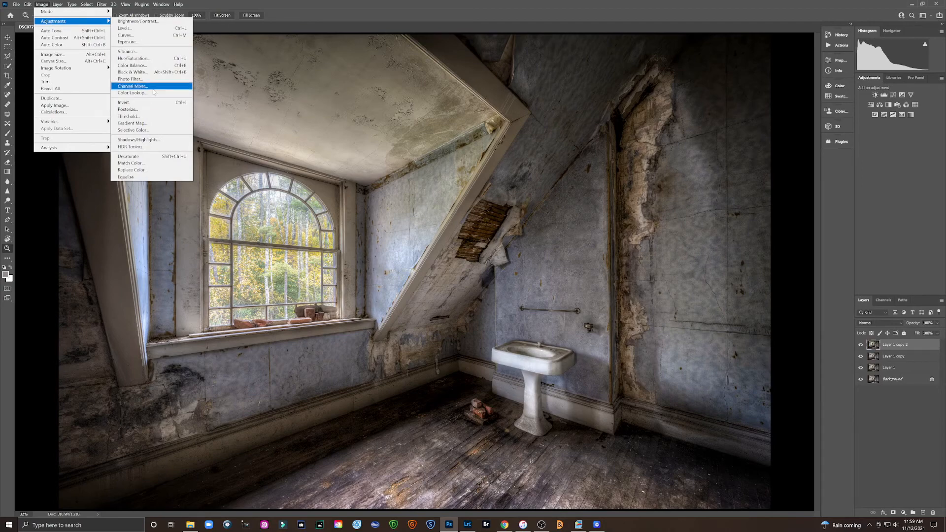
left_click(151, 121)
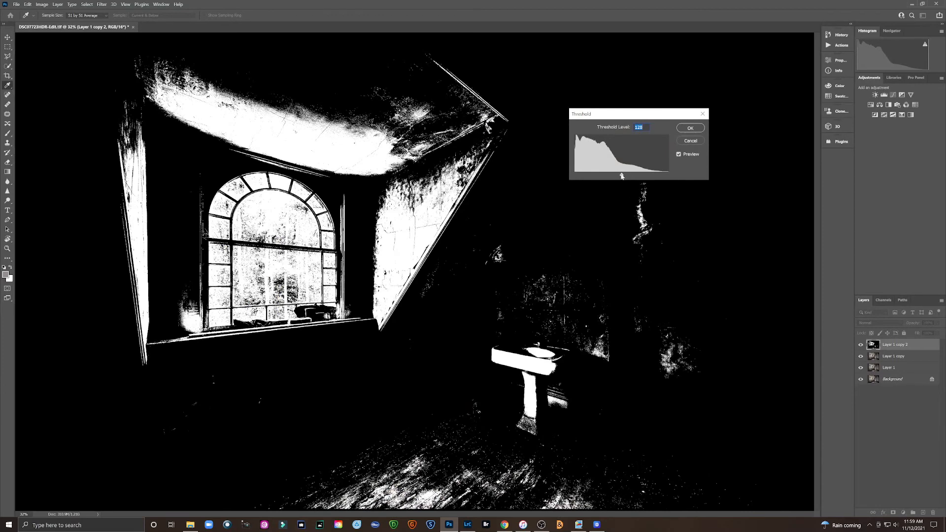
left_click_drag(621, 176, 612, 177)
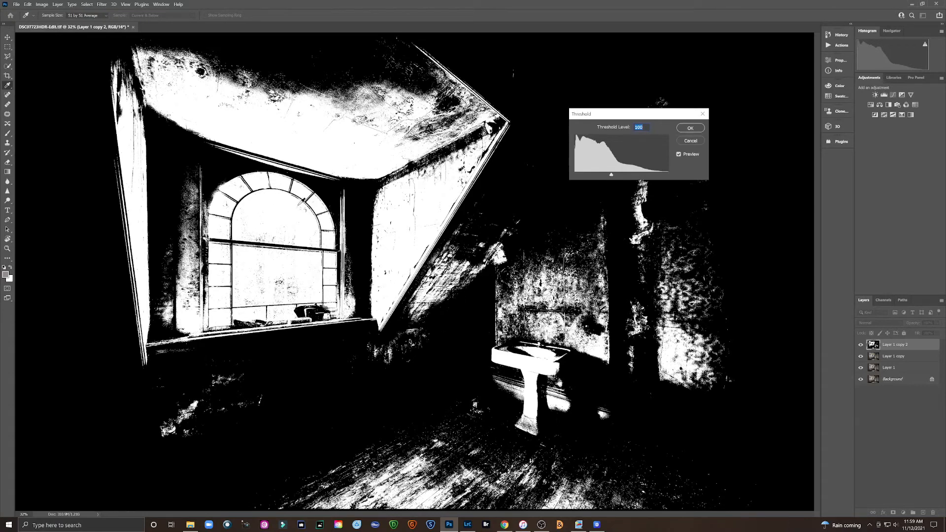
left_click(690, 128)
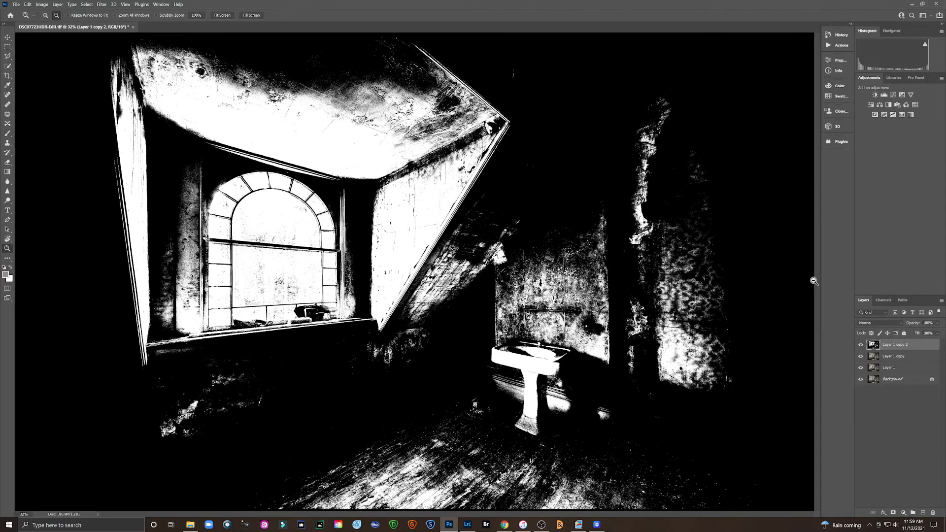
right_click(897, 347)
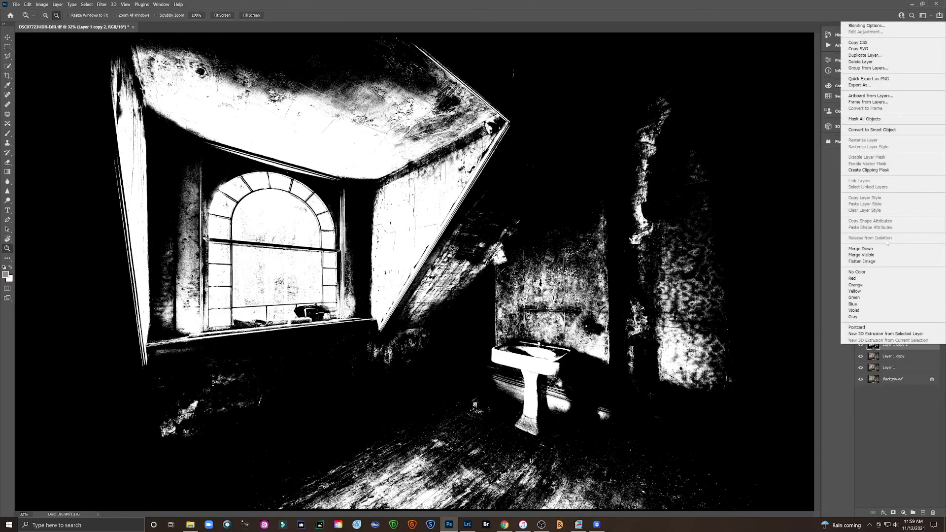
left_click(874, 131)
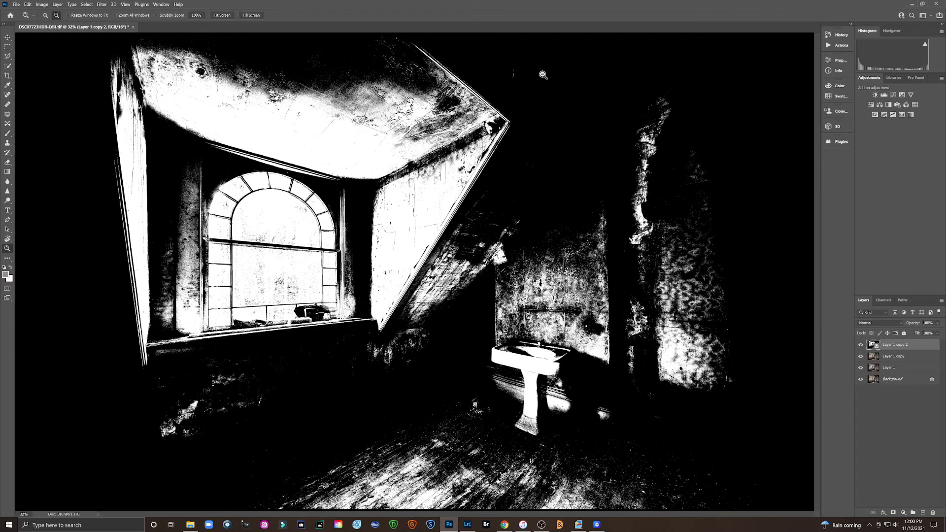
Try a Zoom Radial Blur of amount 100 in Draft quality, centred up and left toward the window, and undo it
left_click(102, 5)
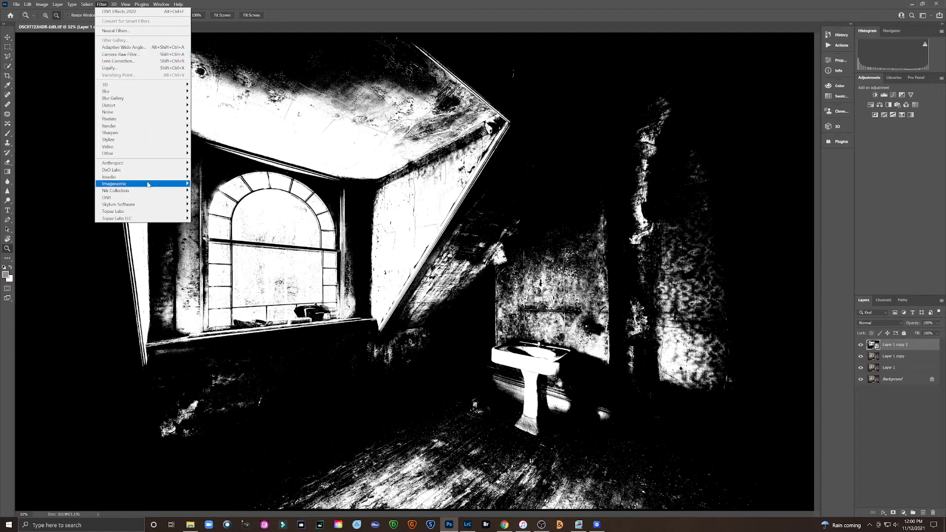
mouse_move(148, 184)
mouse_move(162, 91)
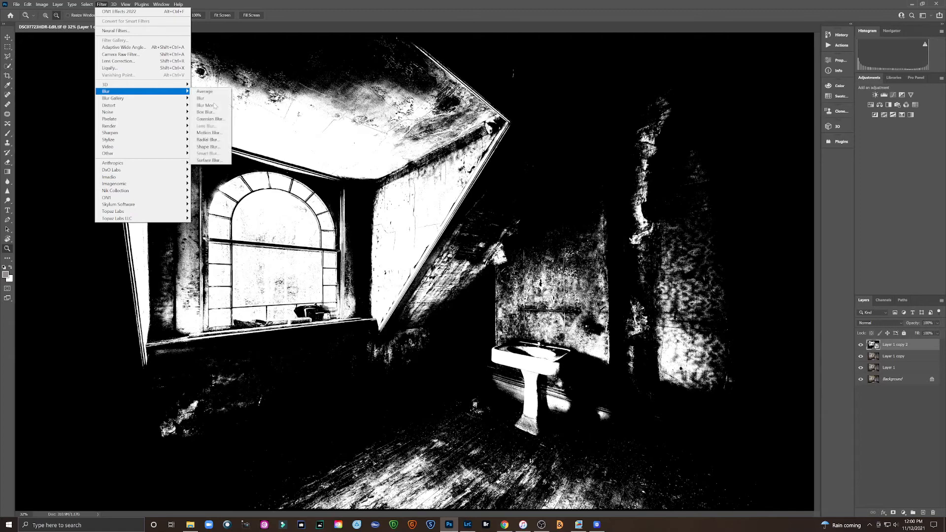
left_click(220, 140)
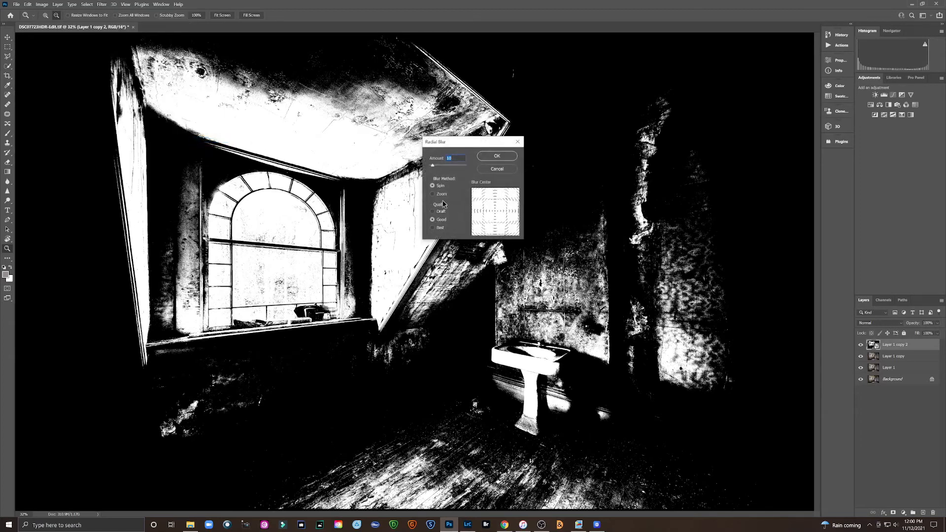
left_click(440, 194)
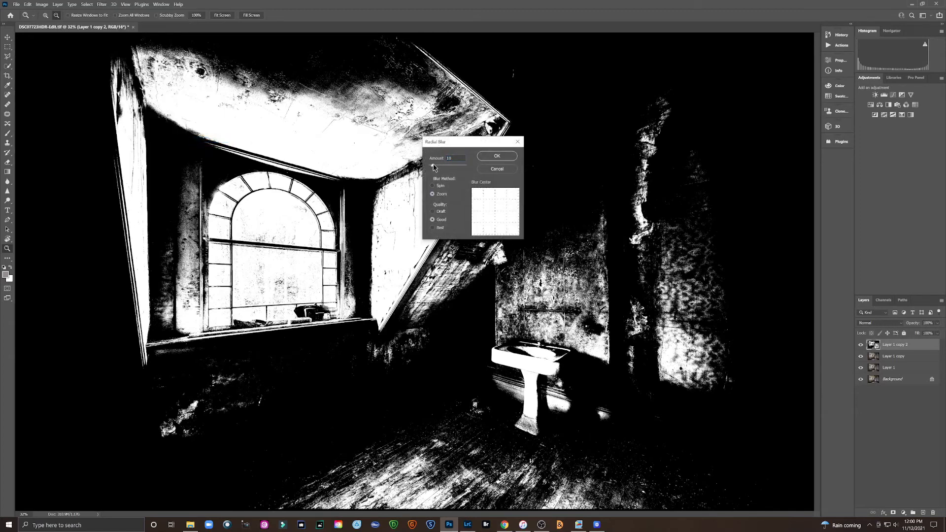
left_click_drag(434, 167, 492, 170)
left_click(489, 206)
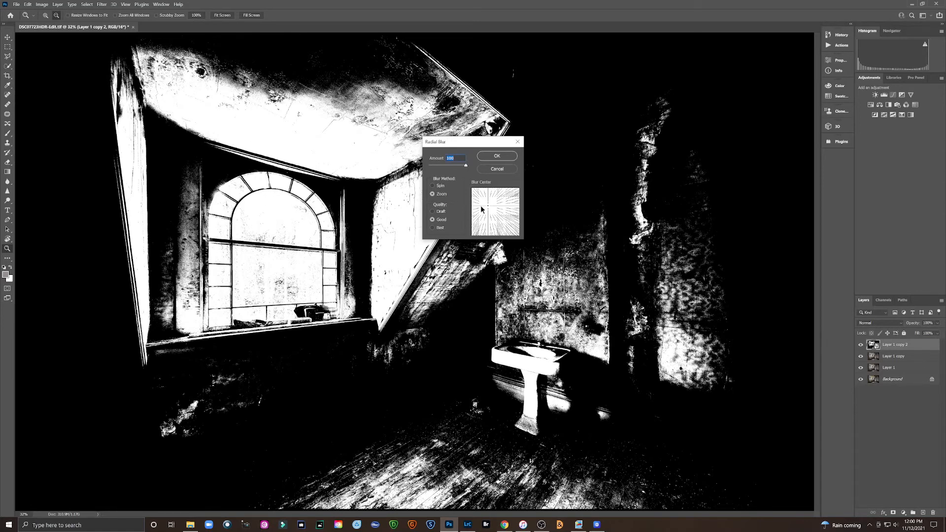
left_click_drag(488, 206, 489, 205)
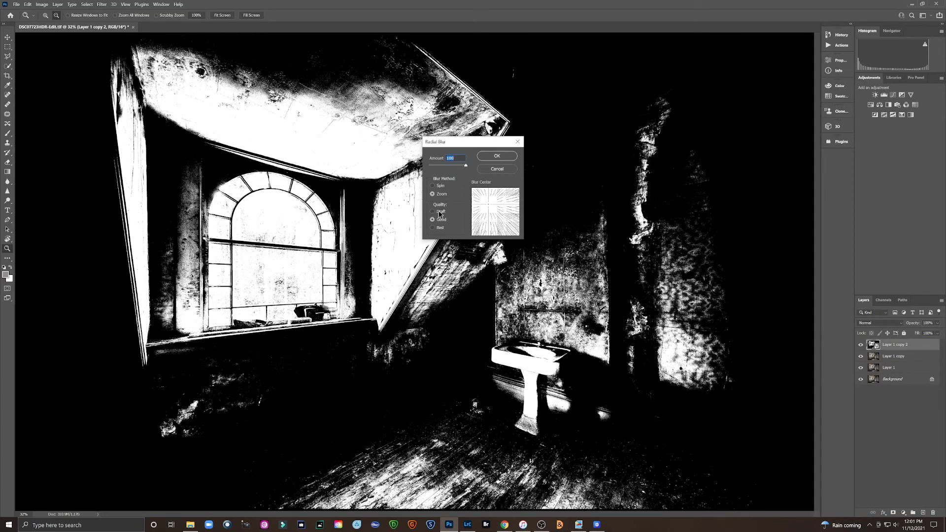
left_click(508, 155)
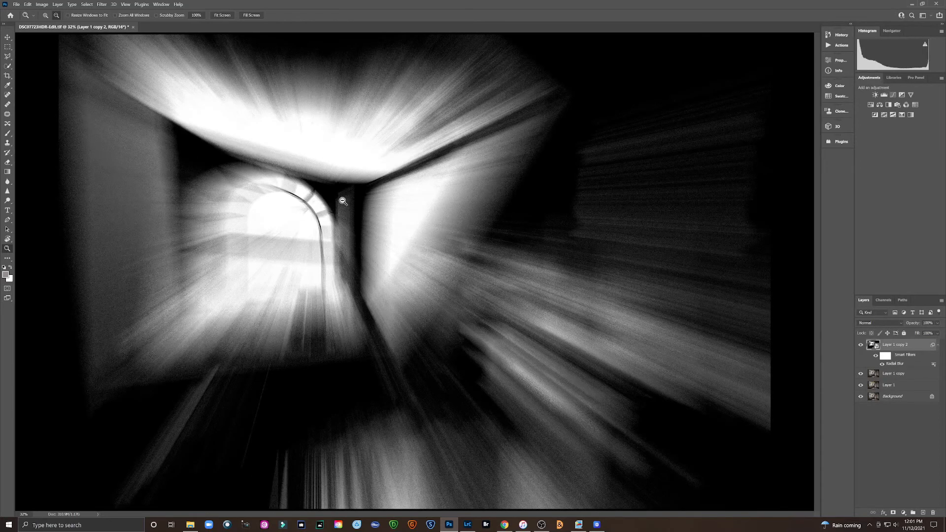
left_click(101, 4)
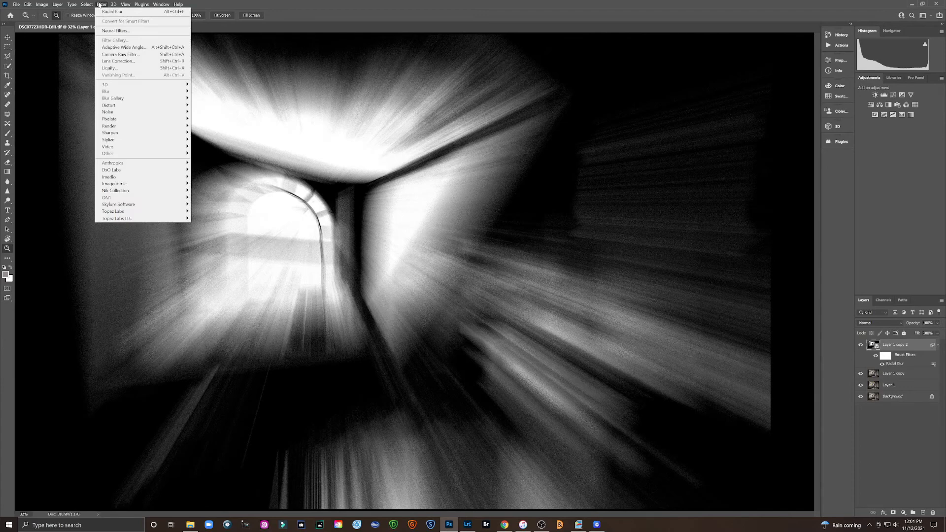
left_click(311, 9)
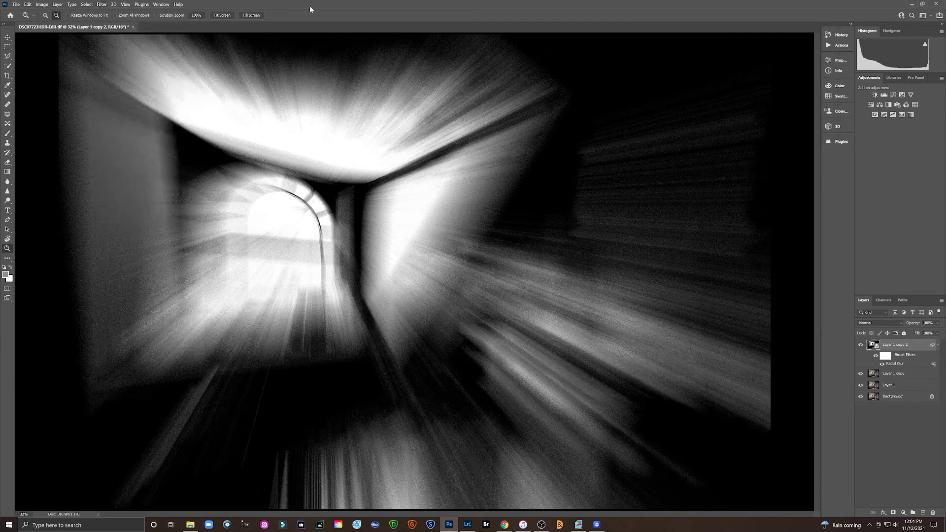
key("ctrl+z")
Try the draft Radial Blur with its centre shifted down and left, and undo it
left_click(103, 5)
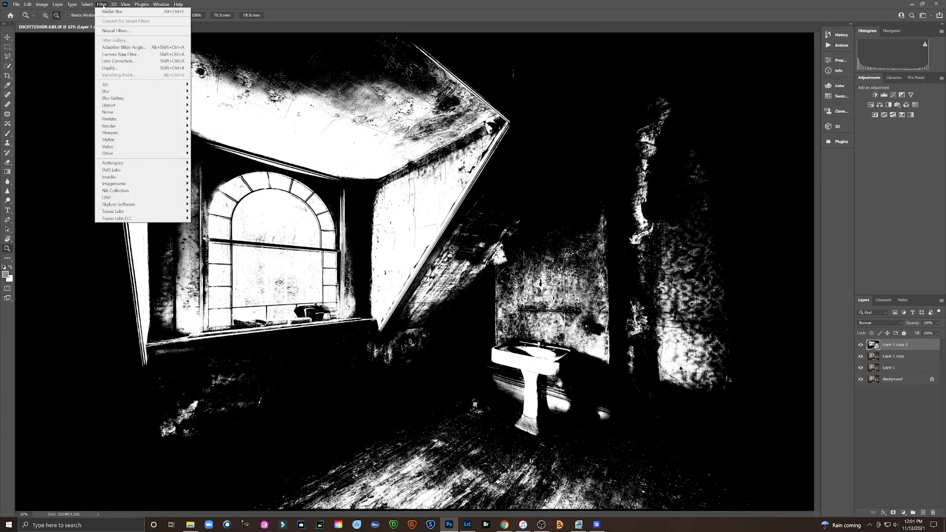
left_click(106, 12)
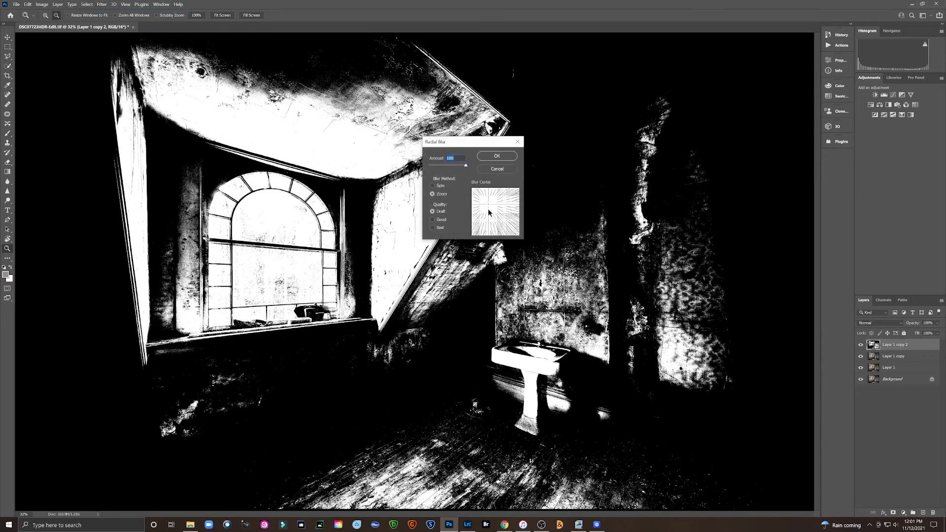
left_click_drag(489, 204, 484, 207)
left_click(498, 158)
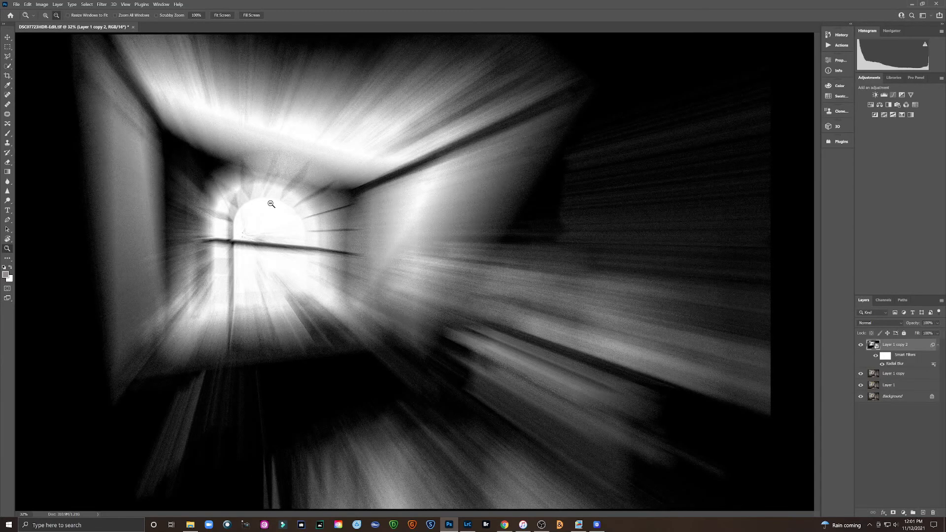
key("ctrl+z")
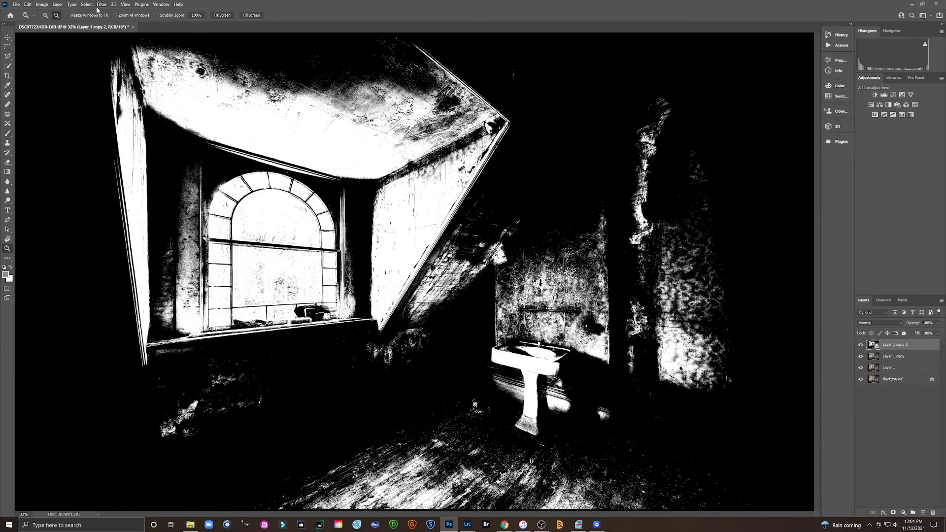
Try the draft Radial Blur with its centre raised and moved slightly right, and undo it
left_click(101, 4)
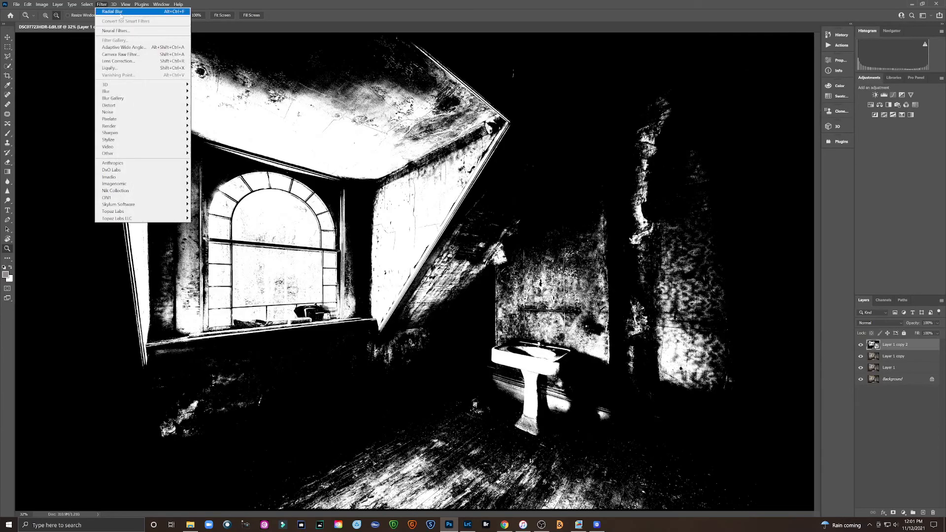
left_click(118, 12)
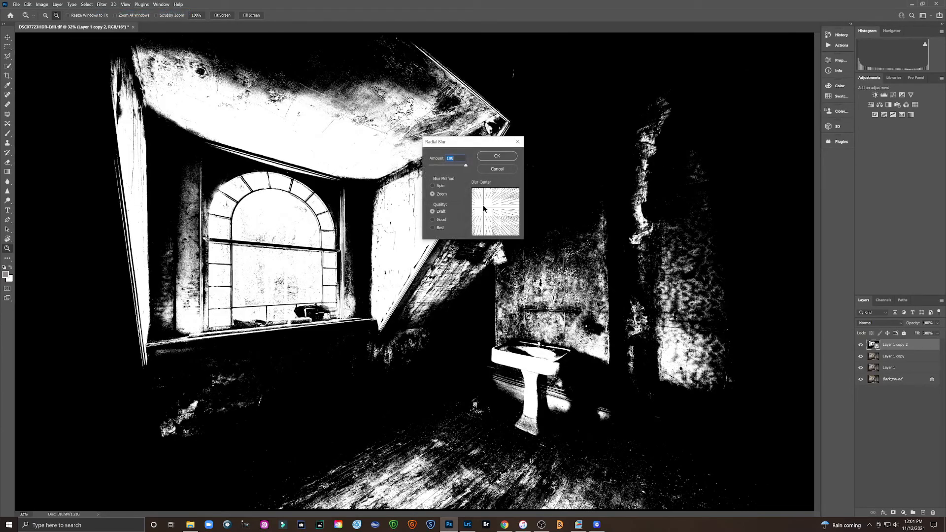
left_click_drag(485, 209, 488, 201)
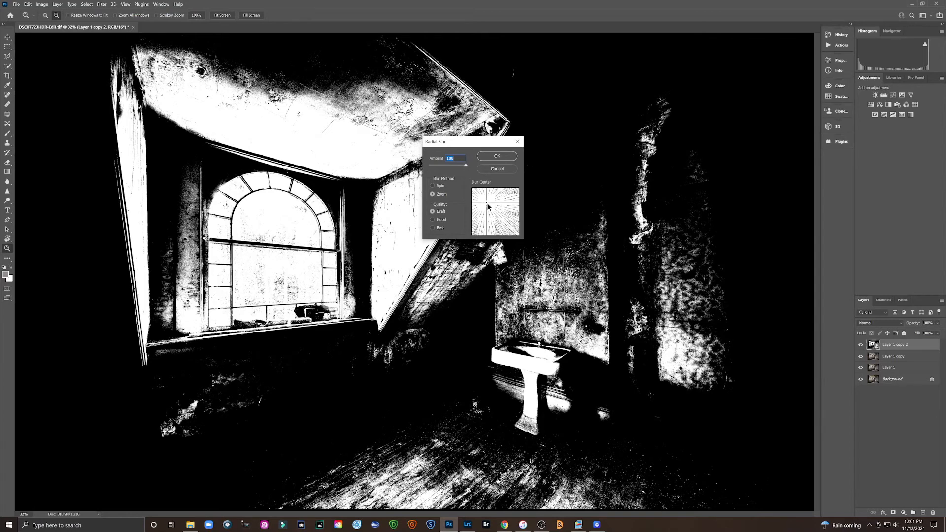
left_click(495, 156)
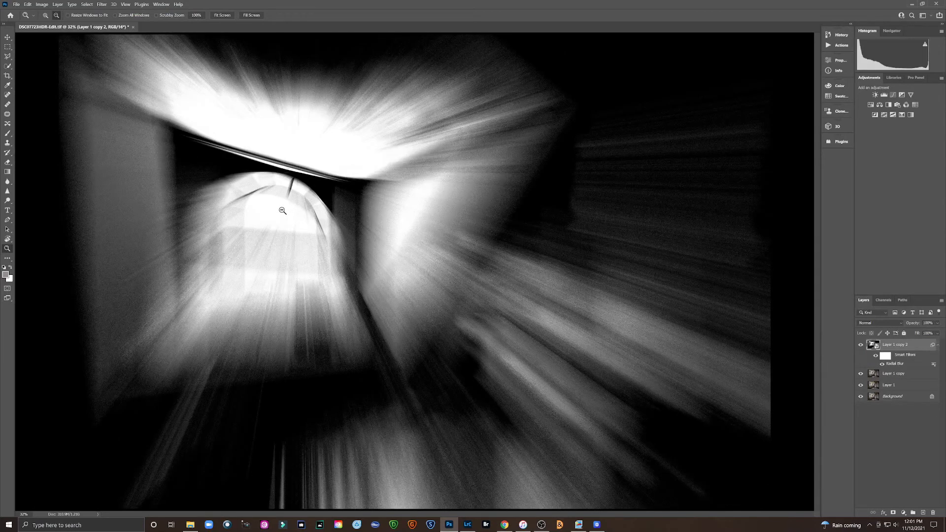
key("ctrl+z")
Test the draft Radial Blur with its centre nudged slightly left and down onto the window arch, and undo the blur
left_click(102, 4)
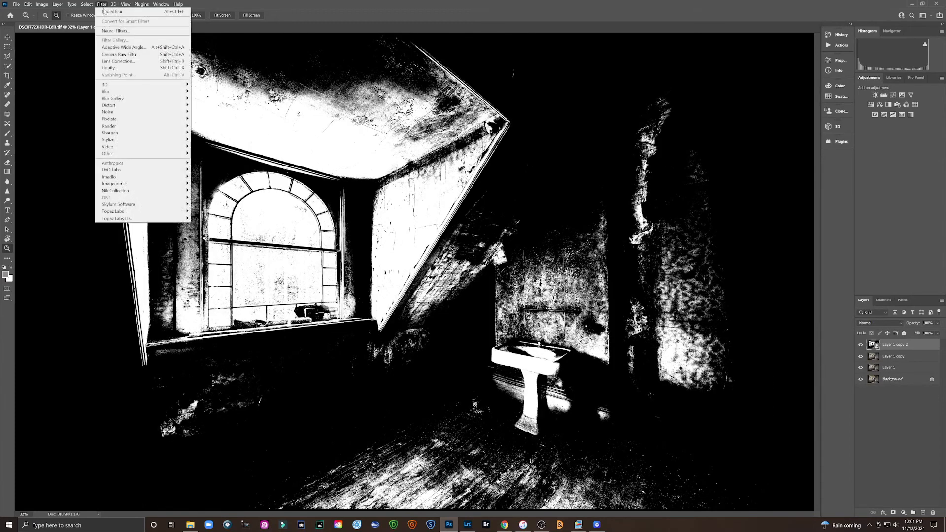
left_click(104, 11)
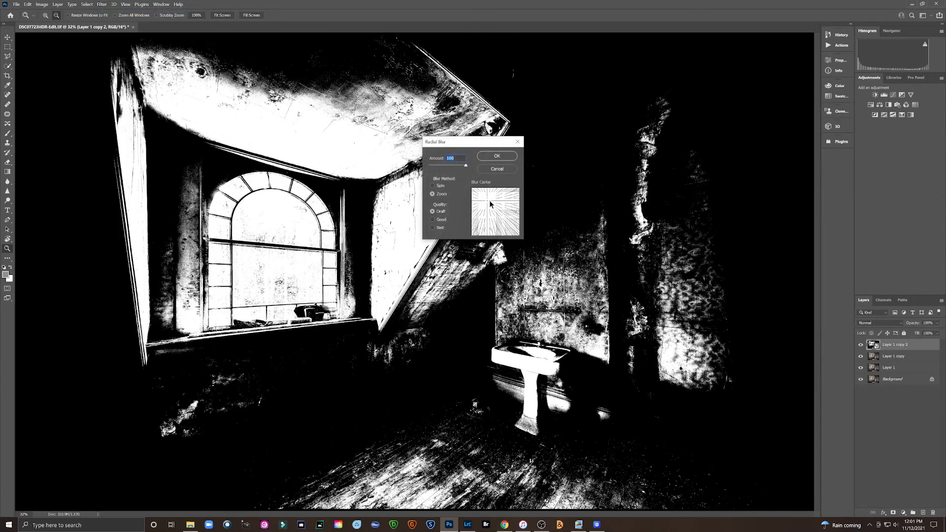
left_click_drag(491, 204, 486, 205)
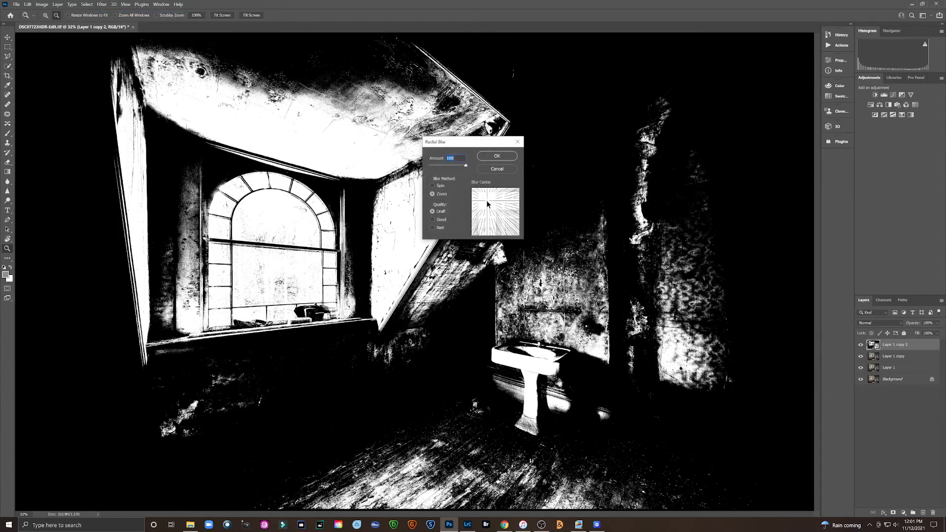
left_click(497, 156)
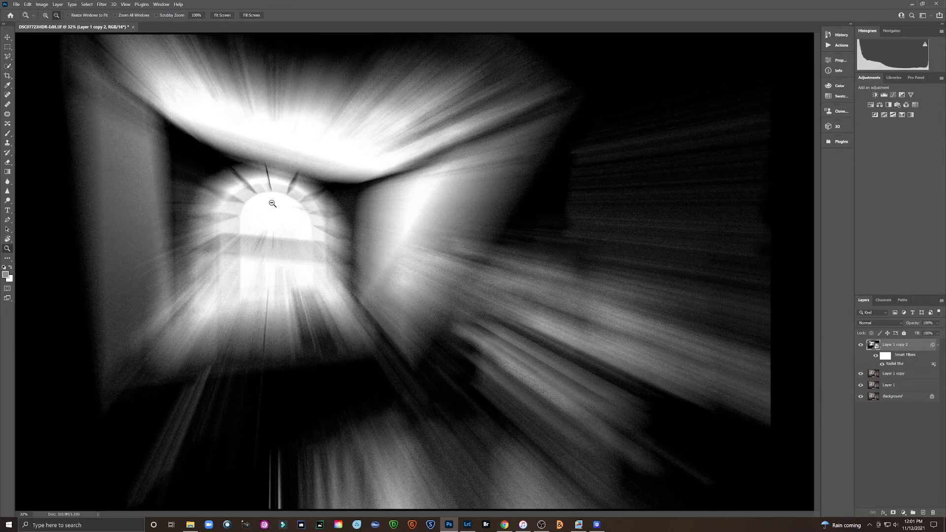
key("ctrl+z")
Apply a Zoom Radial Blur of amount 100 in Best quality to Layer 1 copy 2 and set its blend mode to Screen
left_click(102, 4)
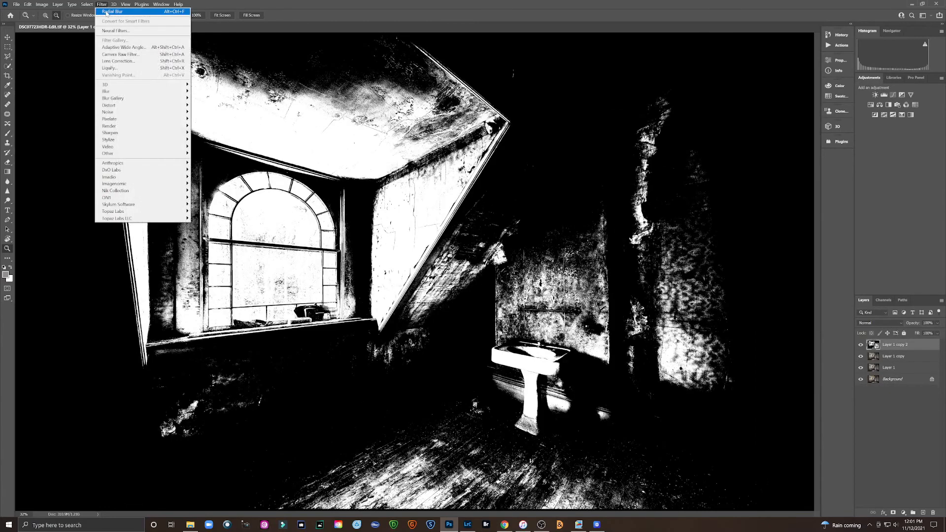
left_click(106, 12)
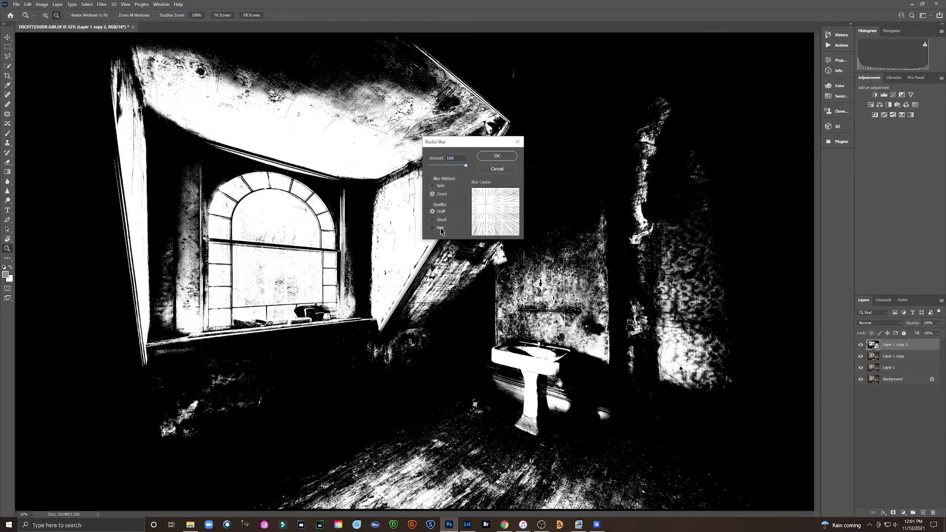
left_click(497, 156)
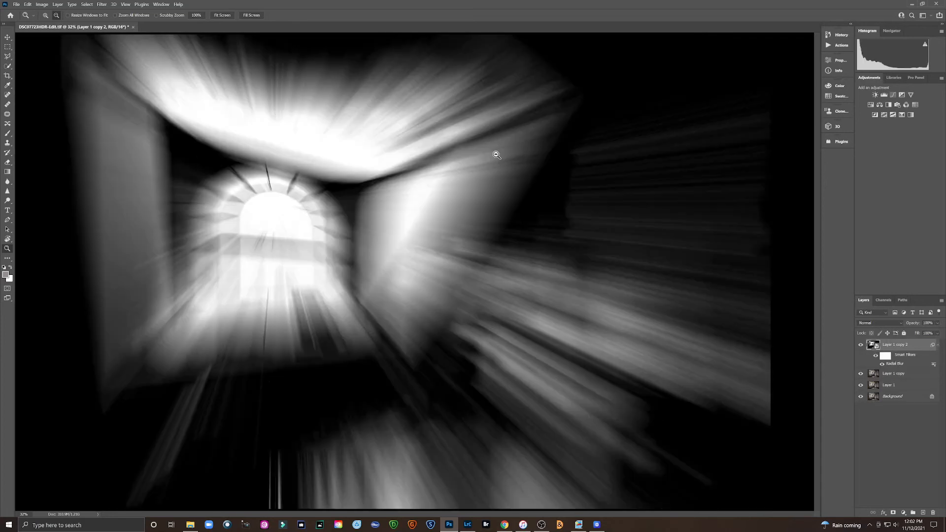
left_click(887, 323)
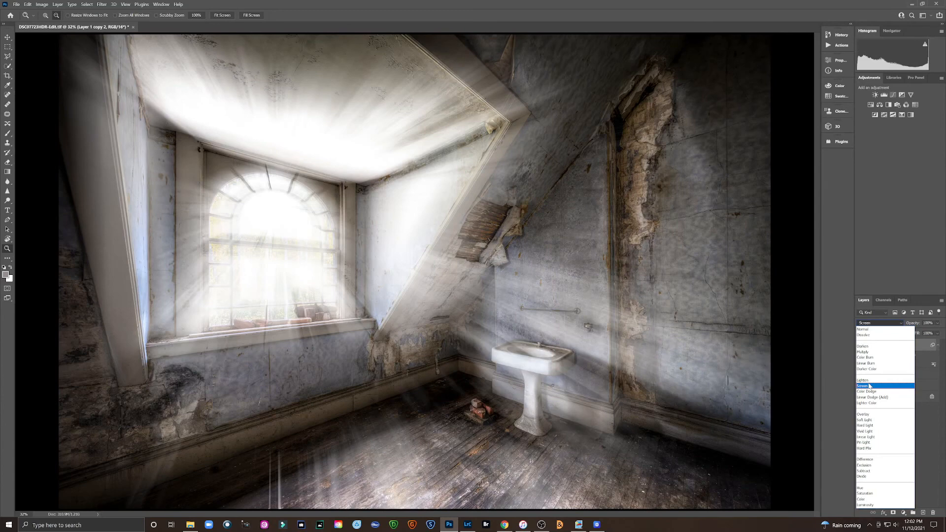
left_click(870, 387)
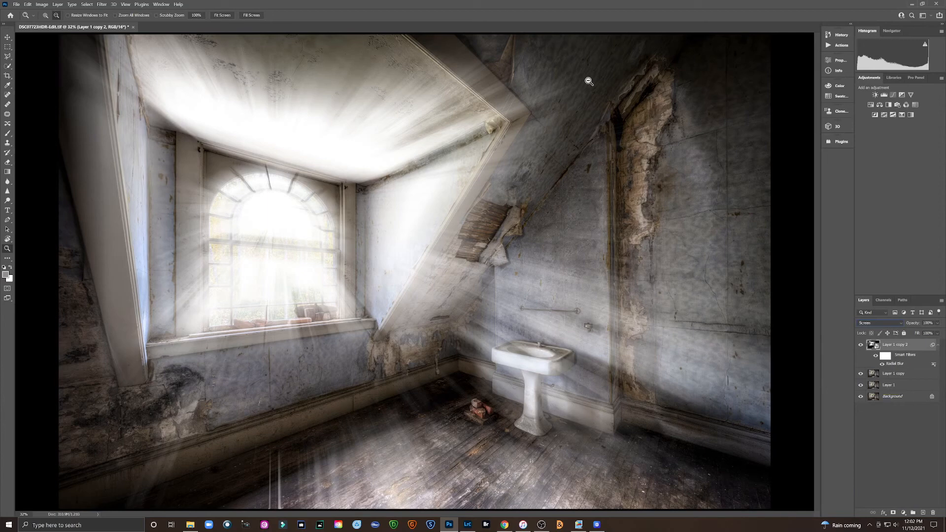
Soften the light rays on Layer 1 copy 2 with a Gaussian Blur of 31.8 pixels radius
left_click(102, 4)
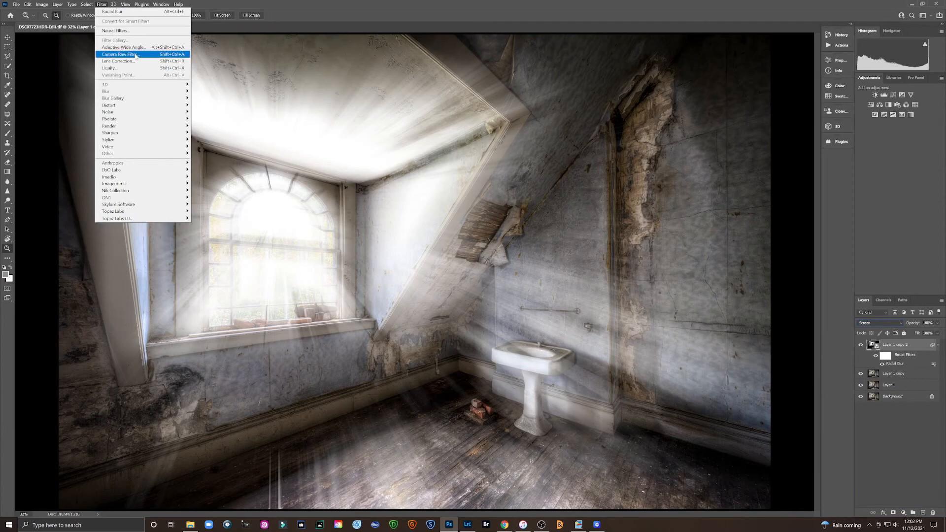
mouse_move(143, 91)
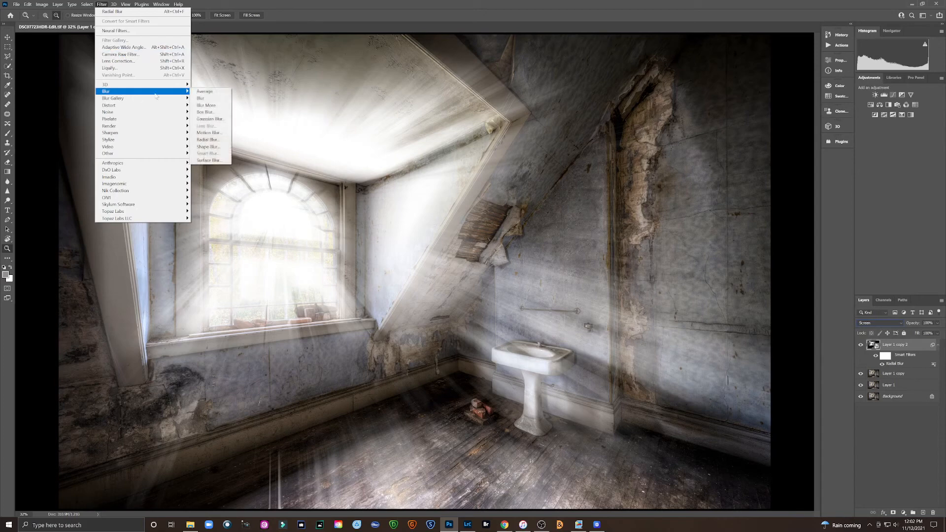
left_click(199, 121)
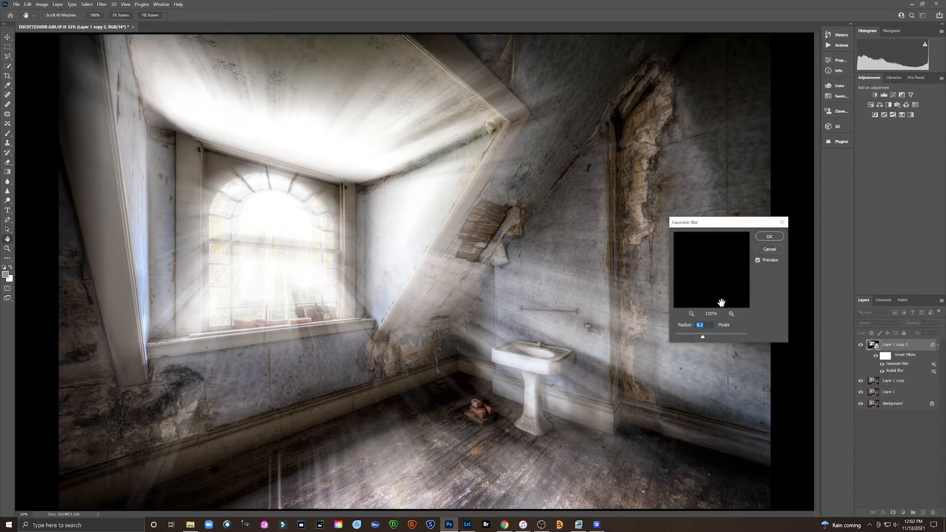
left_click(718, 336)
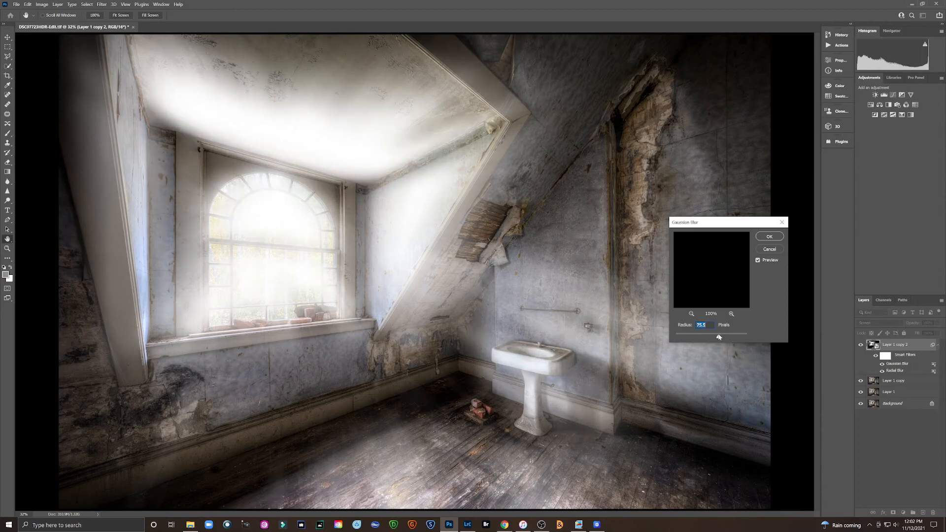
left_click_drag(719, 336, 711, 339)
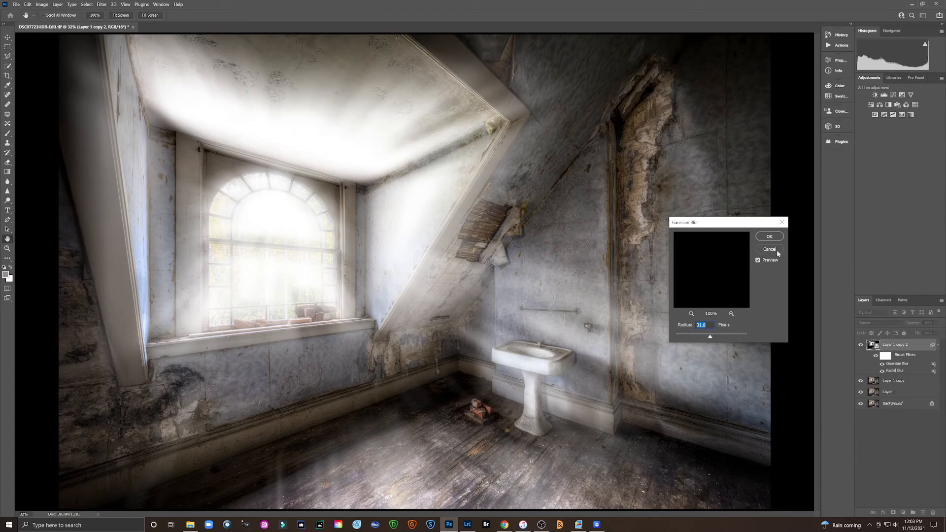
left_click(772, 236)
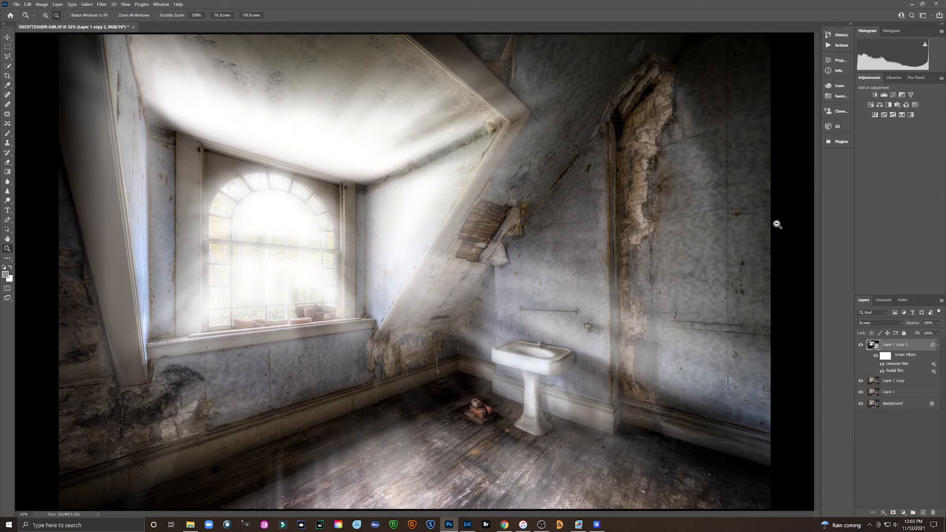
left_click(902, 513)
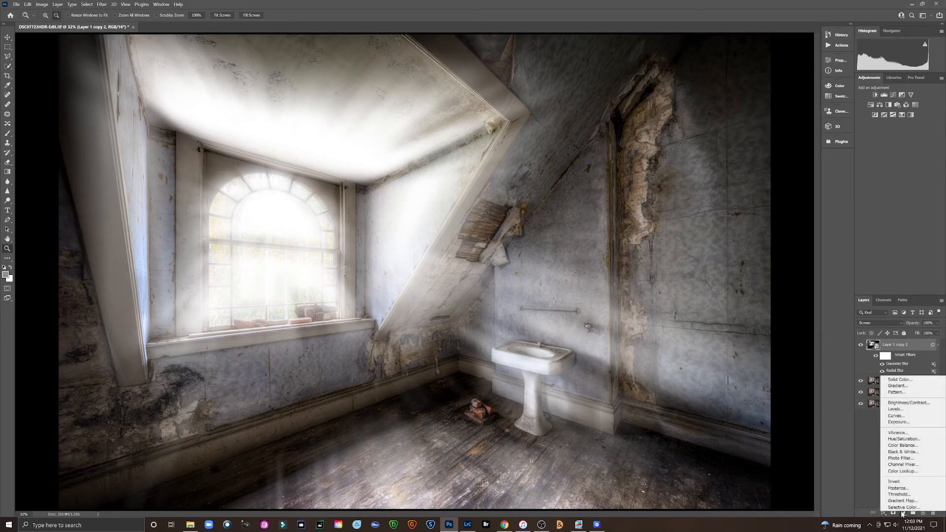
left_click(865, 473)
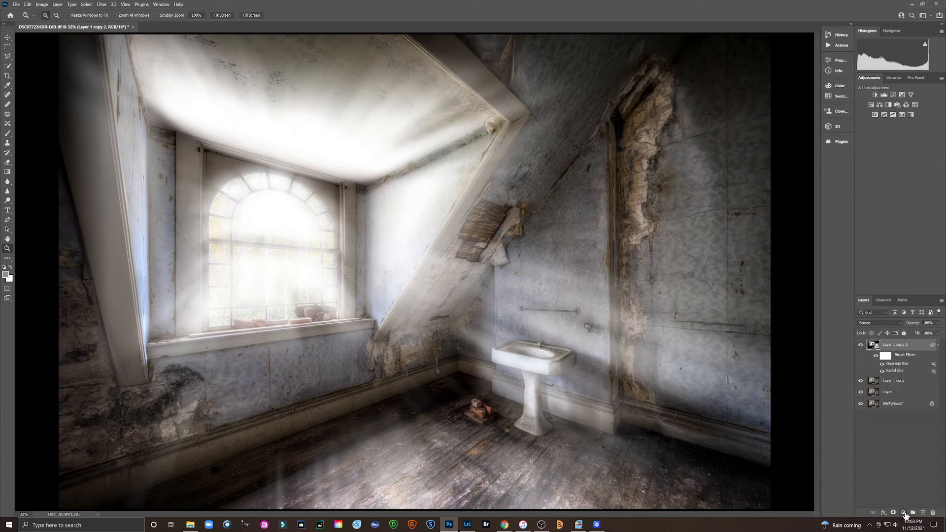
key("alt")
Merge the light-ray smart object Layer 1 copy 2 with Layer 1 copy beneath it
left_click(896, 382)
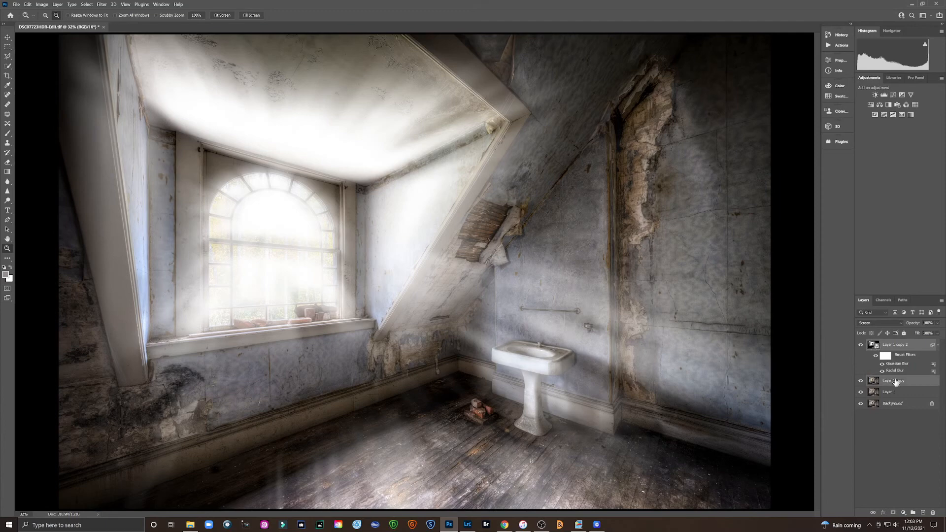
right_click(896, 382)
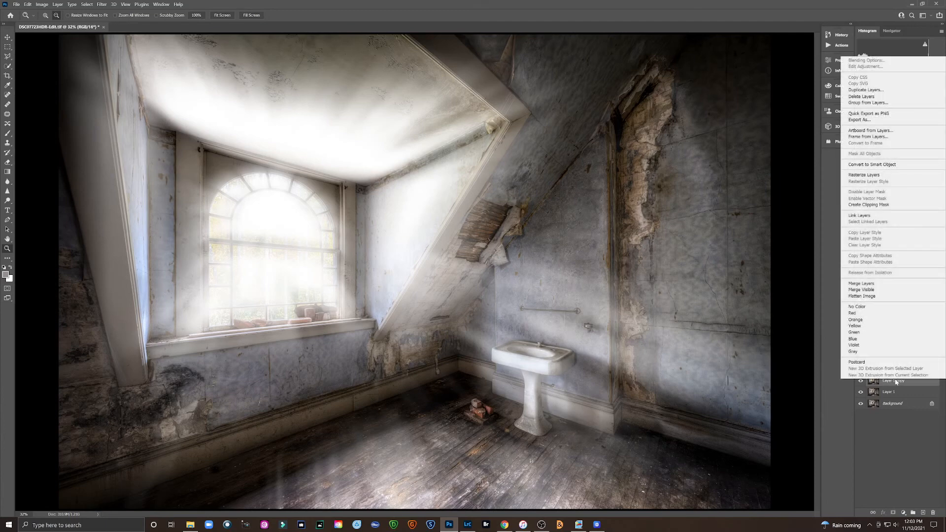
left_click(872, 283)
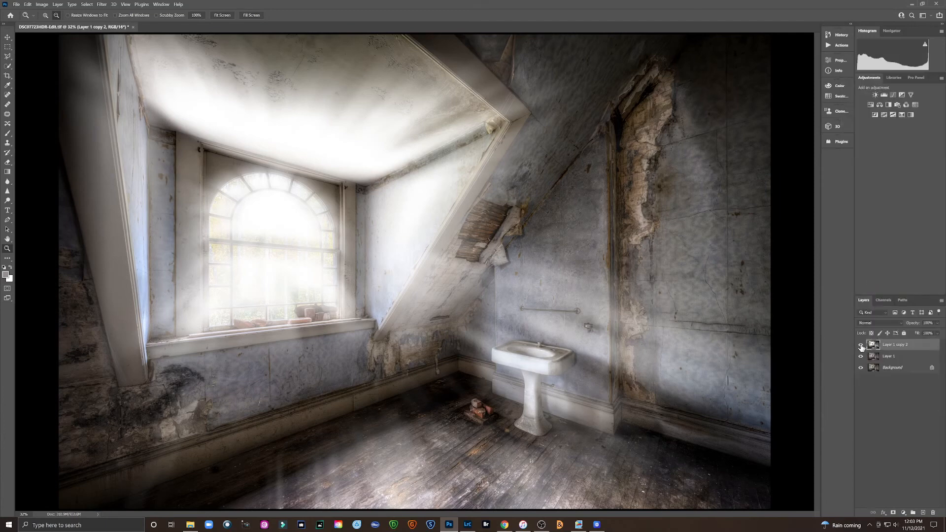
Reduce the merged layer's opacity to 48% and compare the image with the layer hidden and shown
left_click(862, 345)
left_click(861, 346)
left_click(938, 324)
left_click_drag(939, 333, 926, 333)
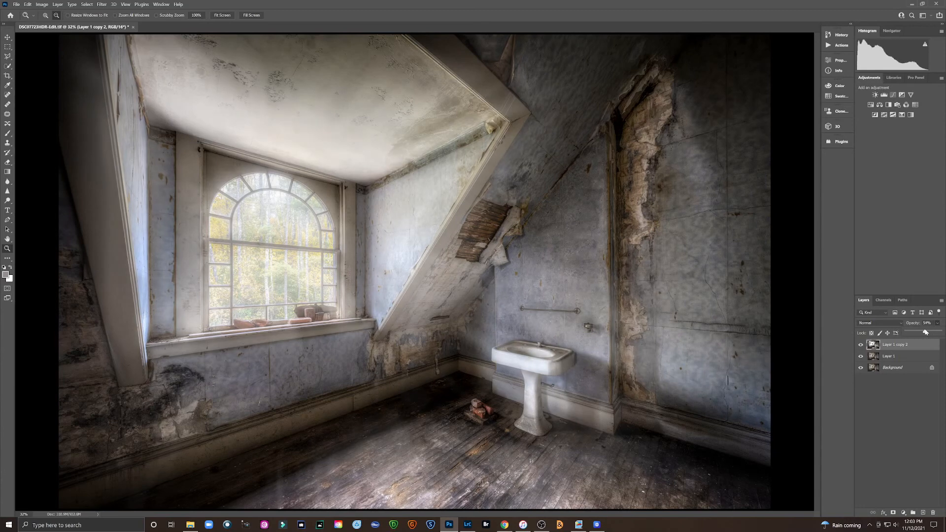
left_click(861, 346)
left_click(862, 346)
left_click(862, 346)
left_click(862, 346)
Add a layer mask to the merged layer and paint black at about 43% brush opacity over the dark beam left of the window
left_click(894, 513)
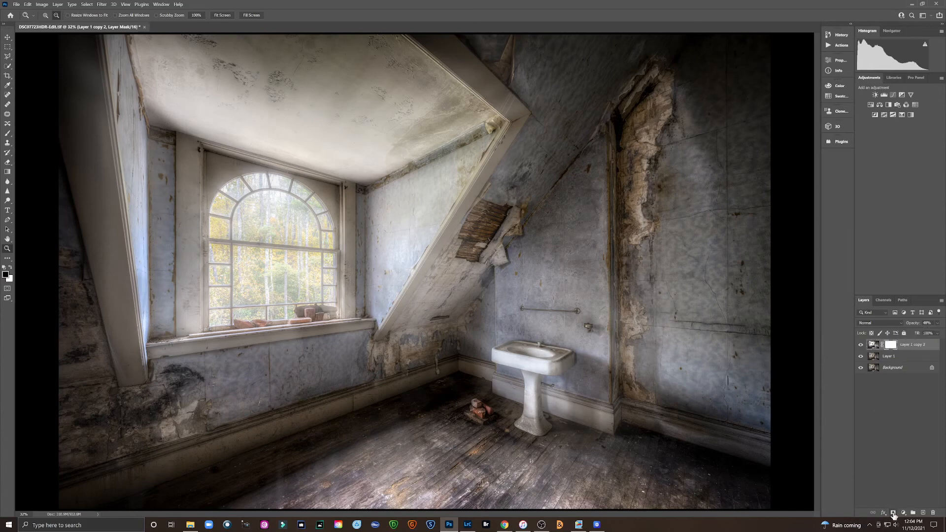
left_click(7, 133)
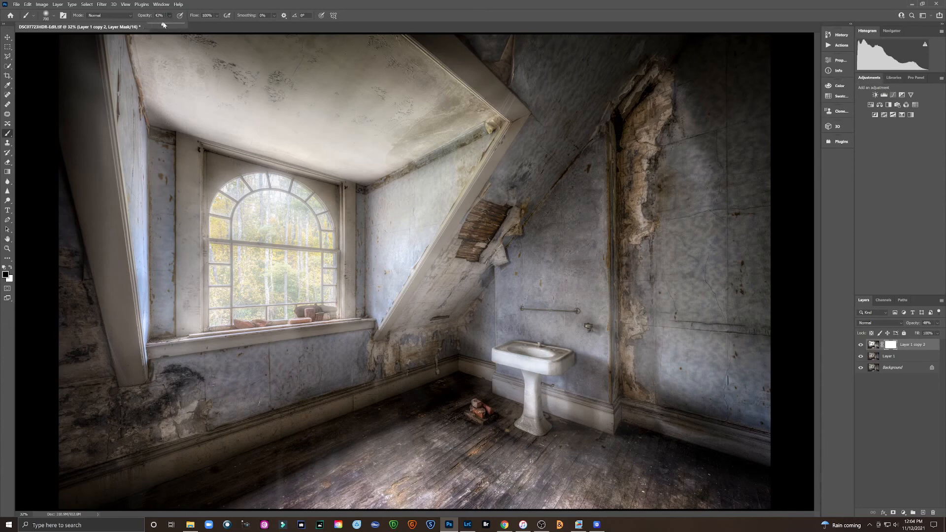
key("bracketright")
key("bracketright")
key("bracketright")
key("bracketleft")
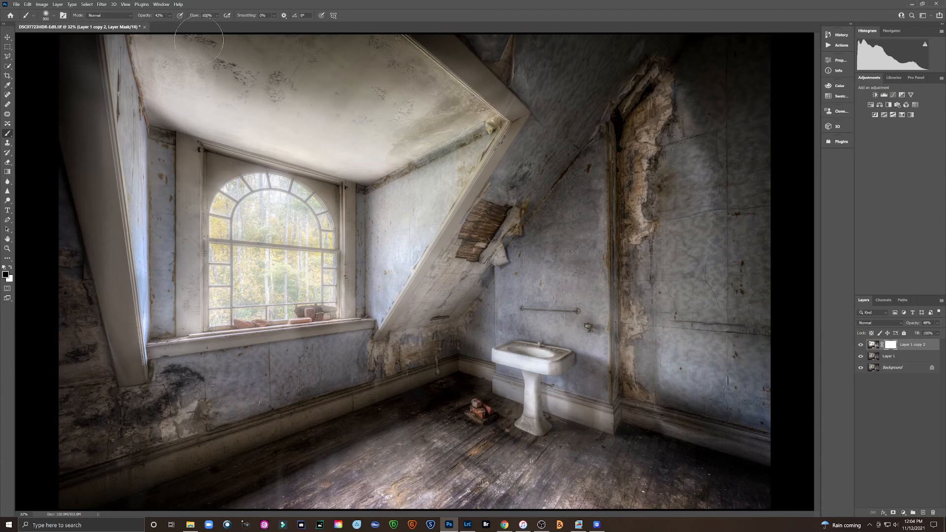
left_click_drag(89, 83, 107, 260)
Mask out the glow on the upper right wall, lower left wall and upper ceiling with a 1200-pixel black brush at 100% opacity
key("bracketright")
key("bracketright")
key("bracketright")
key("bracketright")
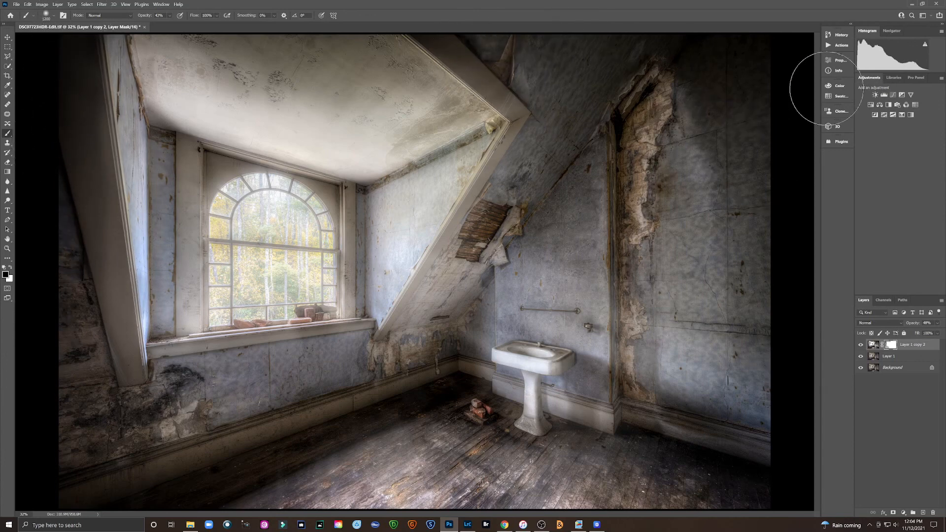
left_click(170, 16)
left_click_drag(175, 25, 202, 25)
mouse_move(654, 83)
left_mouse_down()
mouse_move(494, 47)
mouse_move(592, 98)
mouse_move(581, 43)
mouse_move(797, 76)
mouse_move(598, 36)
mouse_move(756, 78)
left_mouse_up()
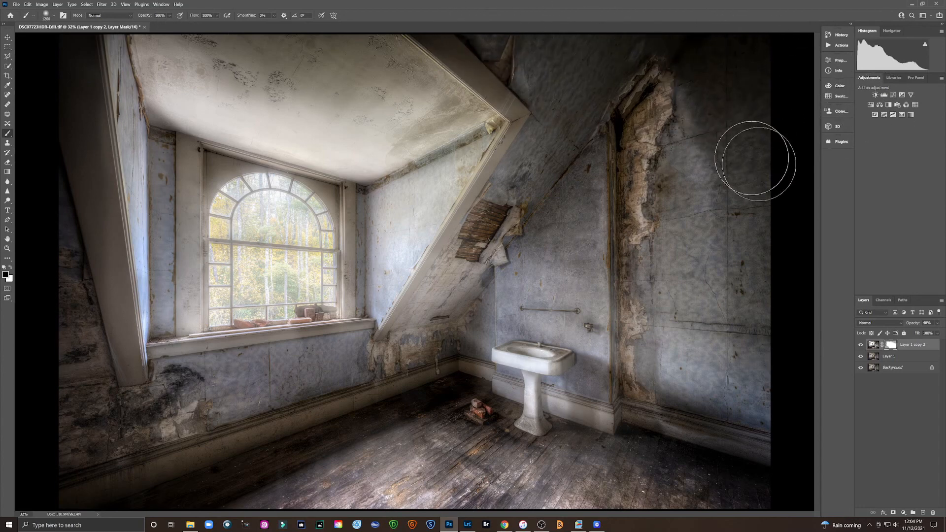
mouse_move(79, 310)
left_mouse_down()
mouse_move(84, 147)
mouse_move(95, 359)
mouse_move(110, 438)
mouse_move(104, 474)
mouse_move(102, 452)
mouse_move(270, 360)
mouse_move(182, 448)
mouse_move(152, 496)
mouse_move(110, 465)
mouse_move(148, 444)
mouse_move(94, 429)
left_mouse_up()
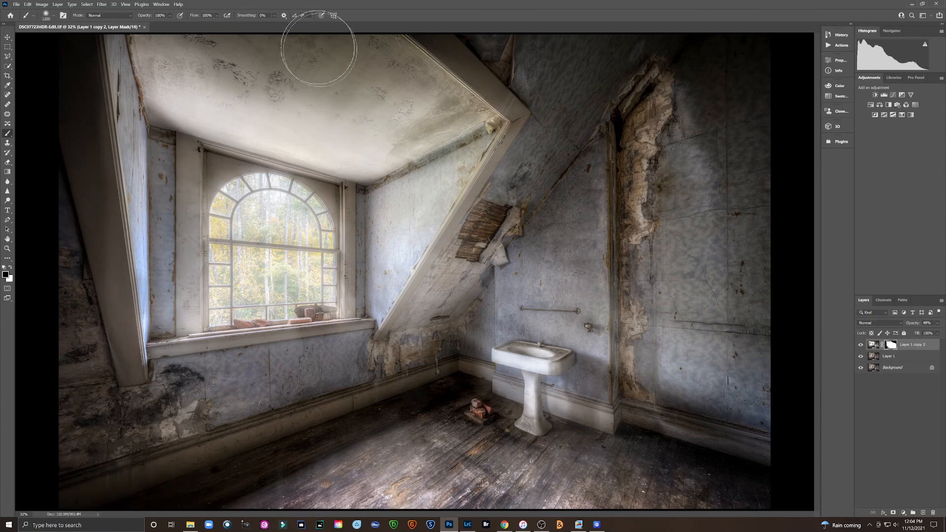
mouse_move(379, 56)
left_mouse_down()
mouse_move(88, 46)
mouse_move(364, 51)
mouse_move(310, 72)
mouse_move(368, 84)
mouse_move(266, 52)
mouse_move(195, 48)
mouse_move(300, 66)
mouse_move(196, 29)
left_mouse_up()
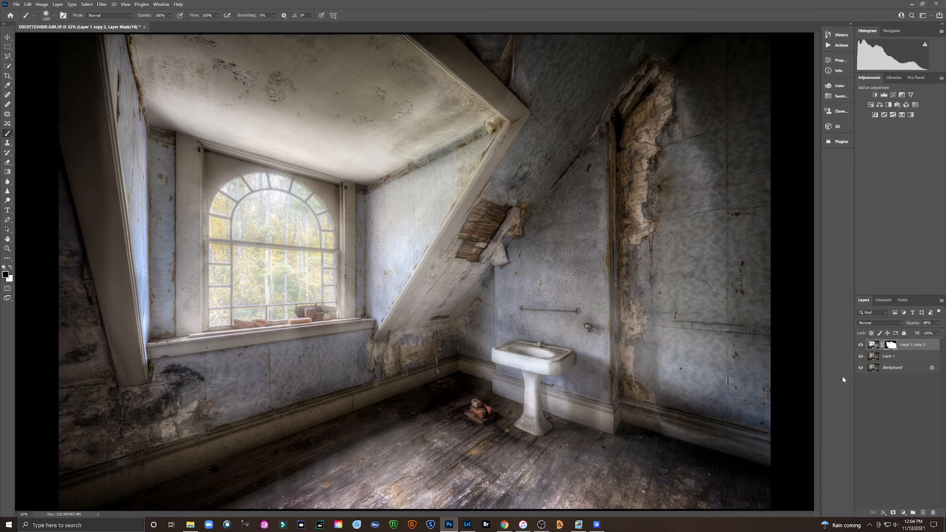
Partly mask the glow over the window at 24% brush opacity and compare the image with the layer hidden and shown
left_click(170, 16)
left_click(163, 24)
left_click(275, 234)
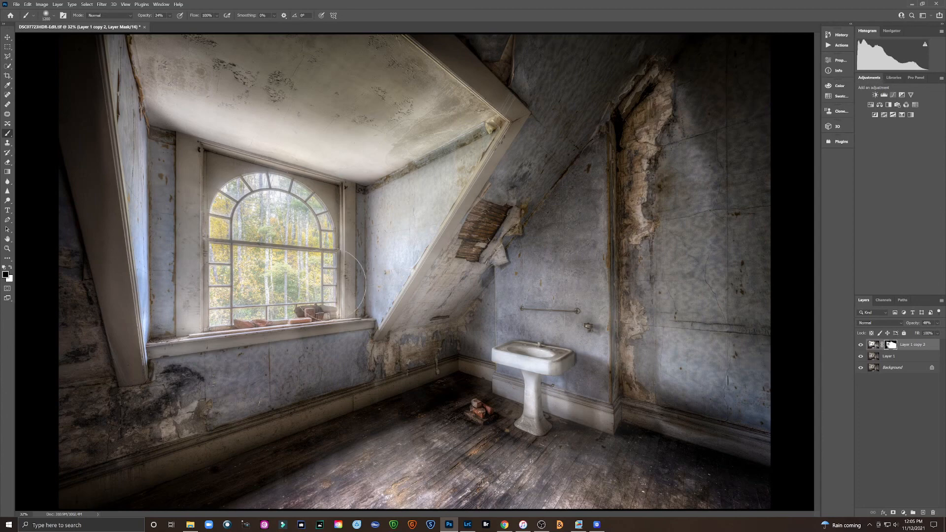
left_click(861, 345)
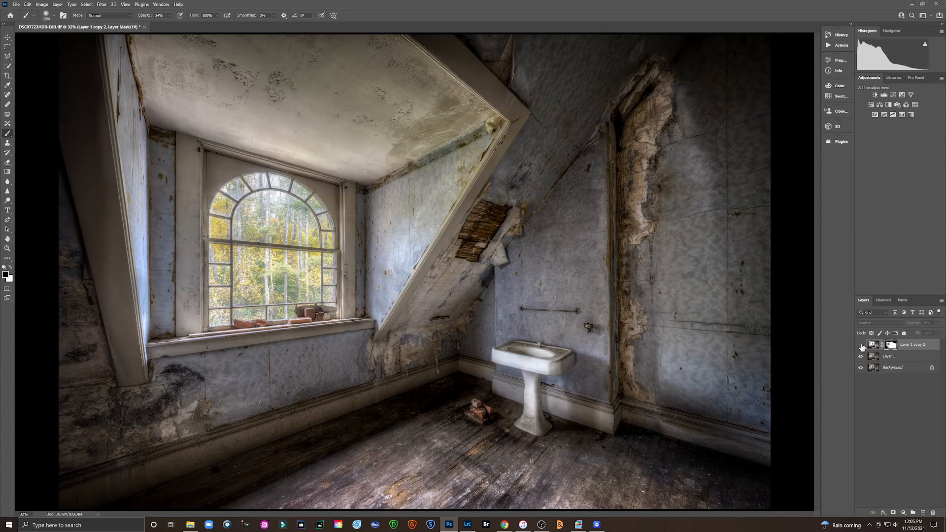
left_click(861, 345)
left_click(861, 345)
left_click(861, 345)
left_click(861, 345)
left_click(862, 345)
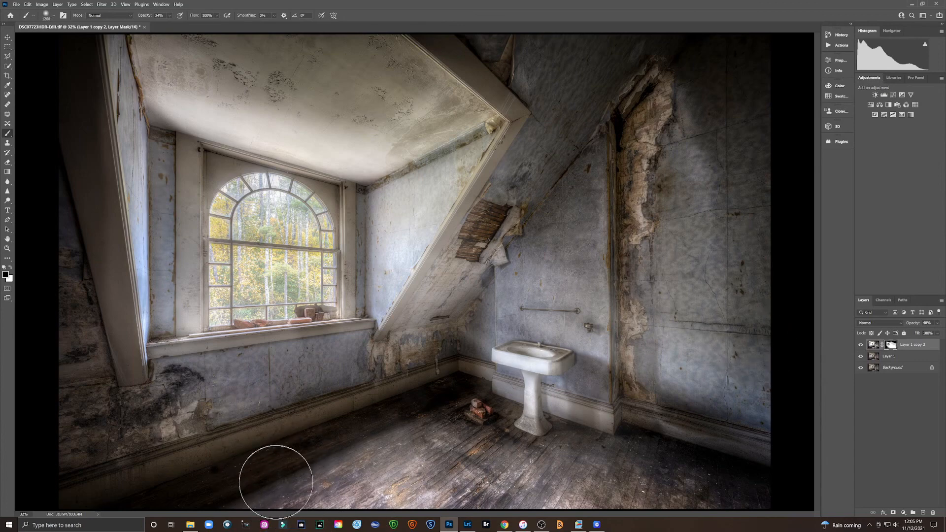
Paint the mask over the lower left floor at 24% brush opacity, compare with the layer hidden, and keep the layer mask selected
mouse_move(276, 482)
left_mouse_down()
mouse_move(292, 450)
mouse_move(264, 486)
mouse_move(264, 469)
mouse_move(333, 495)
left_mouse_up()
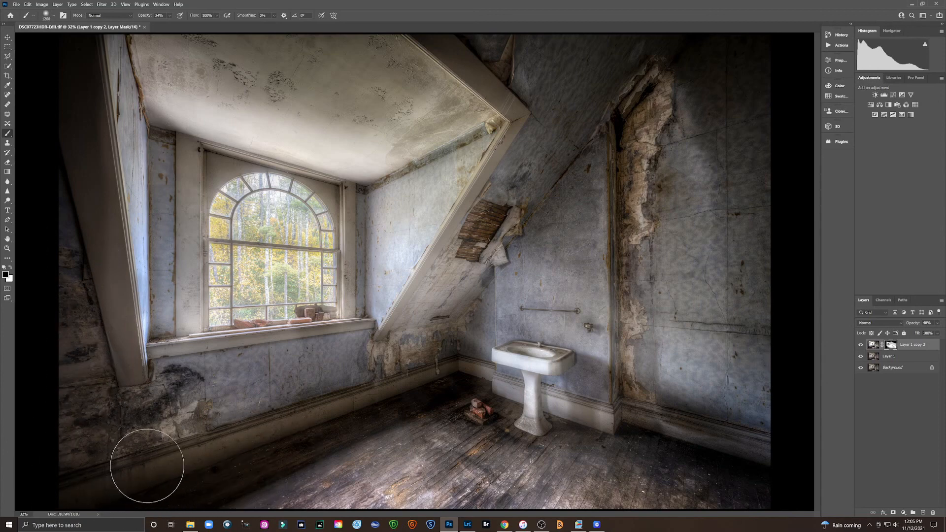
left_click(861, 345)
left_click(862, 346)
left_click(861, 346)
left_click(861, 346)
left_click(939, 323)
left_click(882, 460)
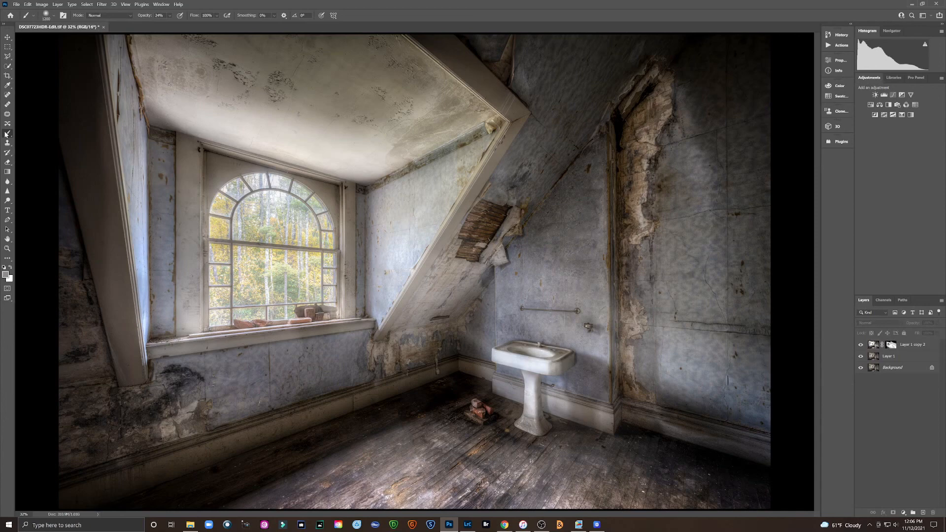
left_click(891, 346)
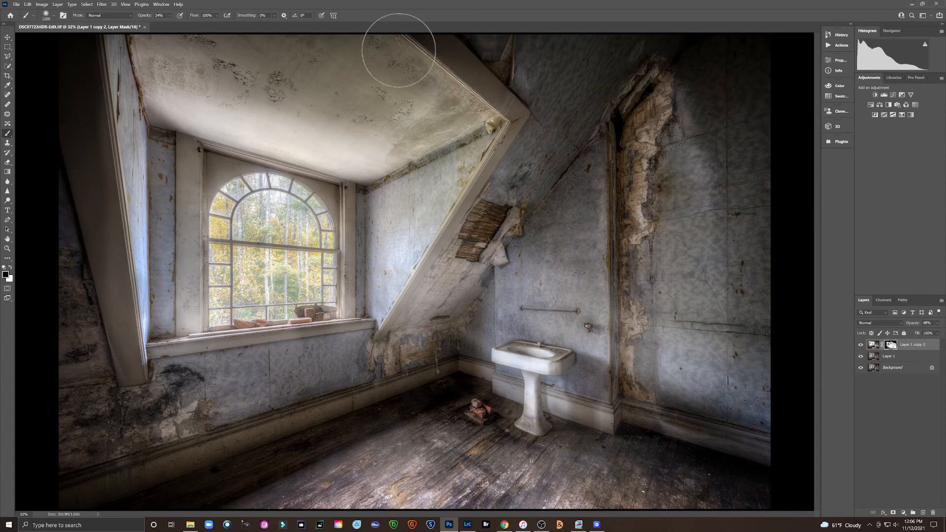
Lower the glow layer's opacity to 40%, comparing the image with the layer hidden and shown
left_click(861, 345)
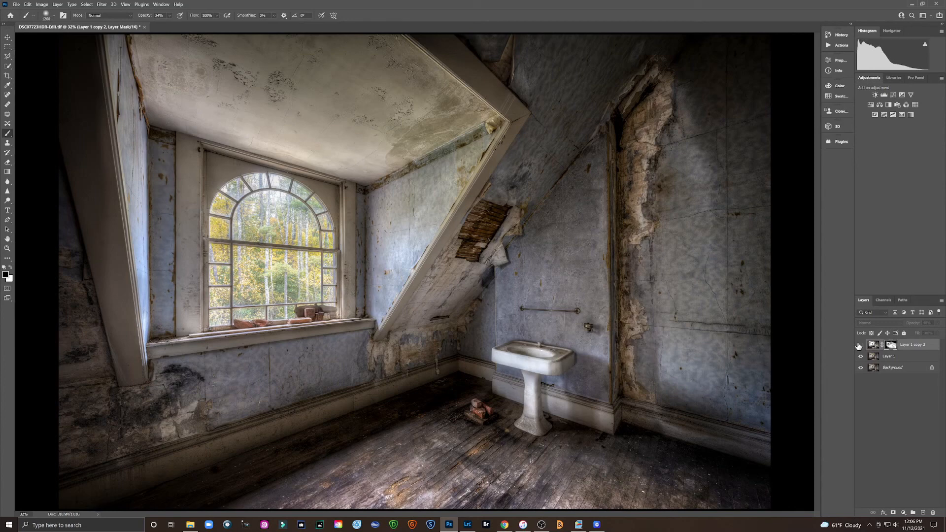
left_click(860, 345)
left_click(860, 345)
left_click(860, 345)
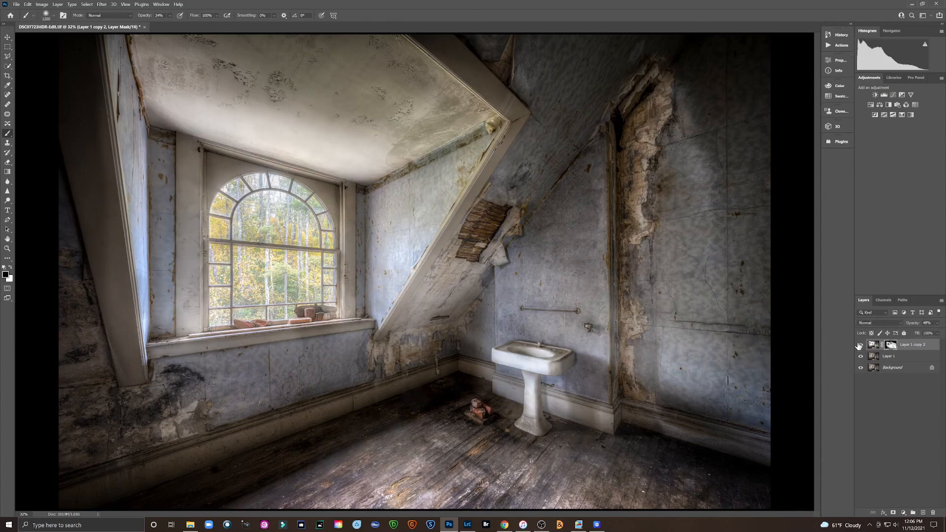
left_click(937, 323)
left_click(860, 345)
left_click(860, 346)
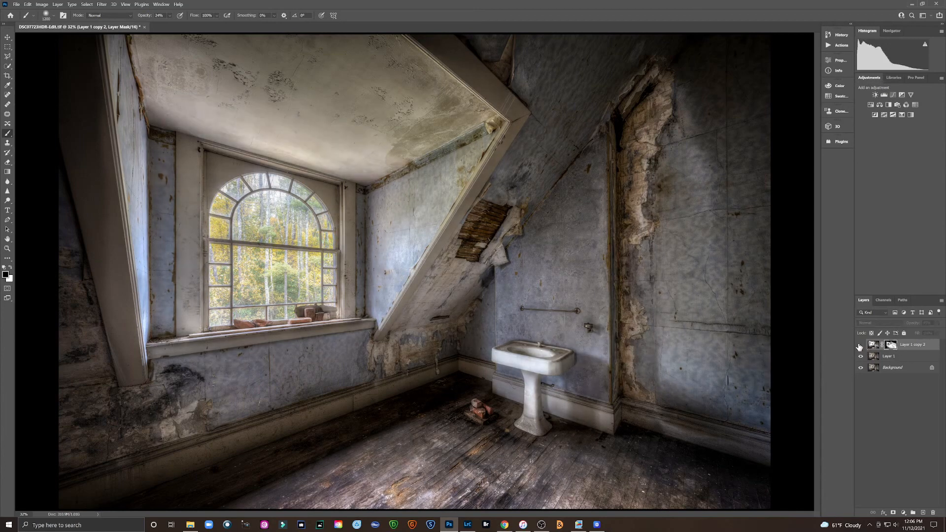
left_click(860, 346)
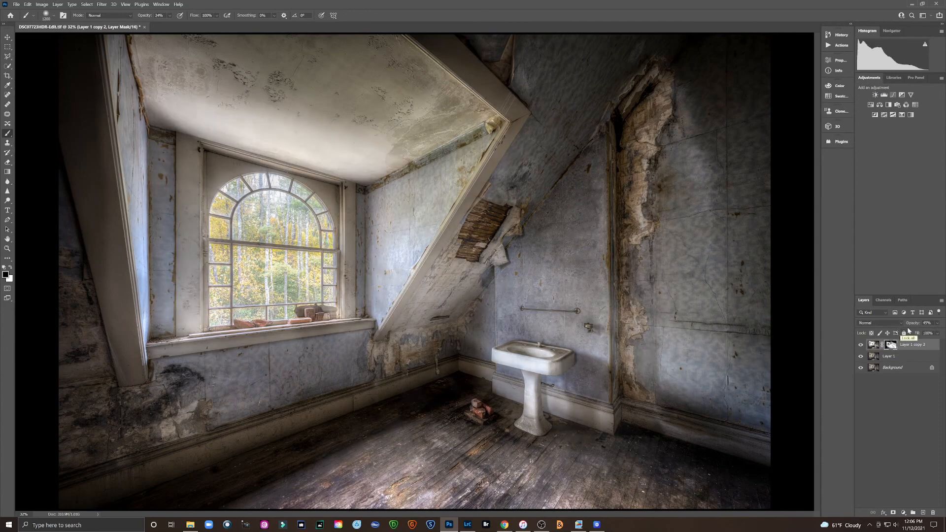
left_click(936, 324)
mouse_move(918, 334)
left_mouse_down()
mouse_move(877, 332)
mouse_move(920, 335)
left_mouse_up()
left_click(862, 345)
left_click(862, 345)
Save the layered edit DSC07723HDR-Edit-Edit.tif and switch to Lightroom Classic
left_click(15, 5)
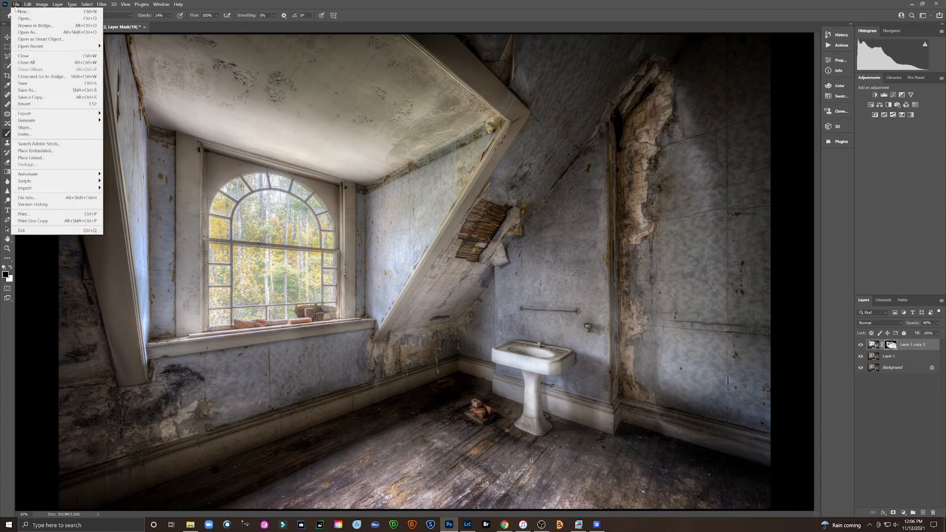
left_click(25, 84)
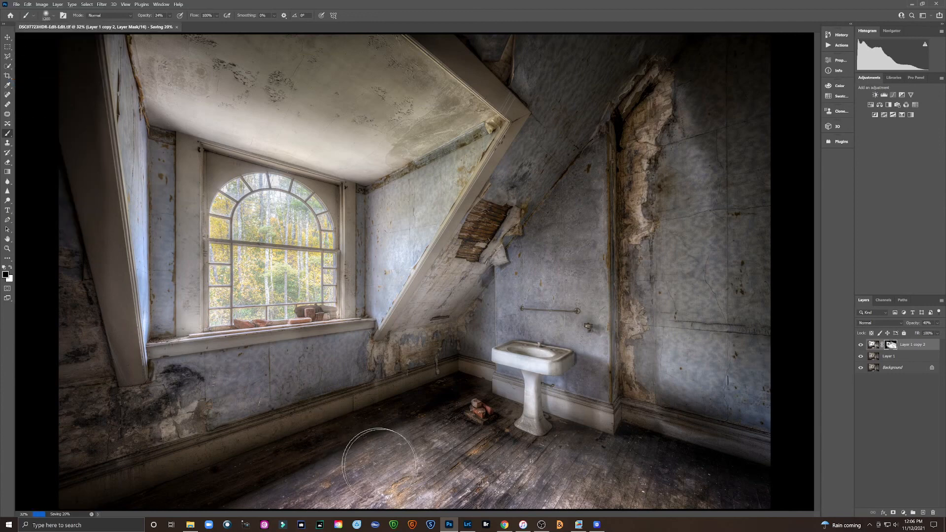
left_click(472, 529)
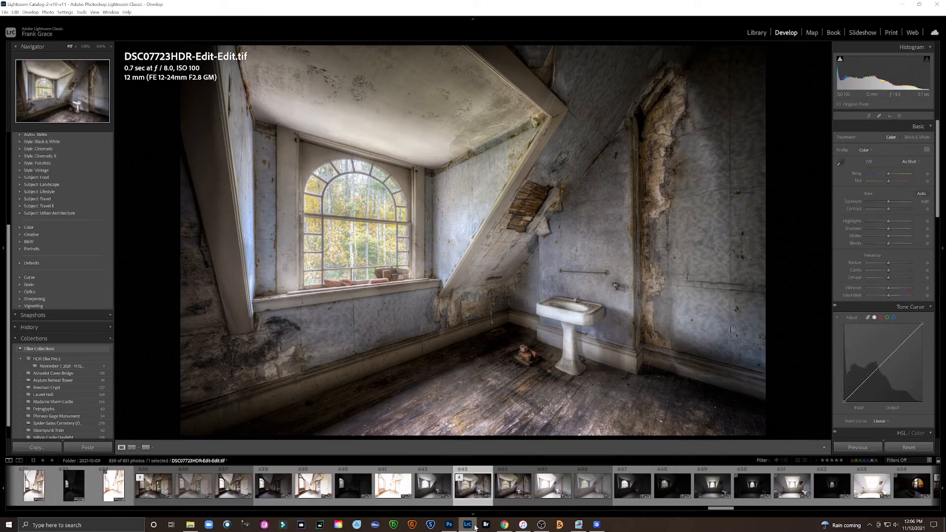
Compare the final DSC07723HDR-Edit-Edit.tif with the earlier DSC07723HDR-Edit.tif by switching between the two versions
left_click(519, 496)
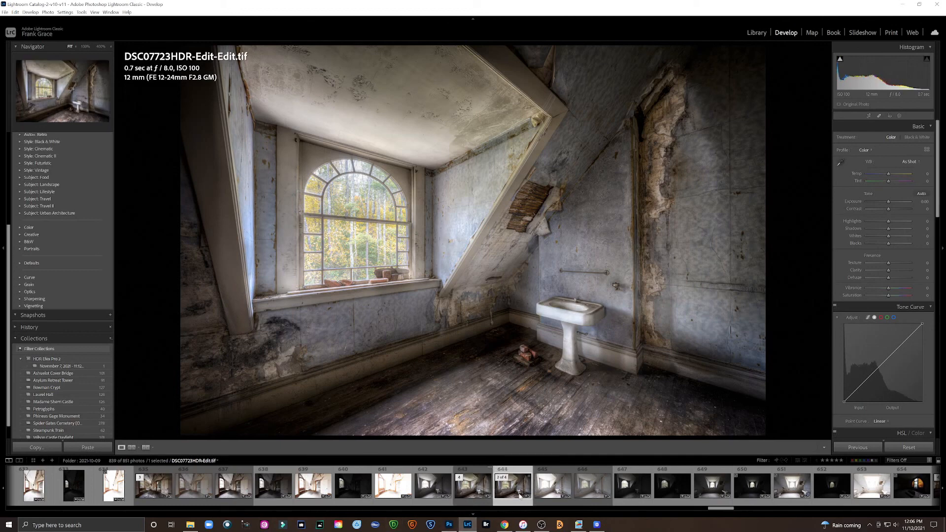
left_click(472, 492)
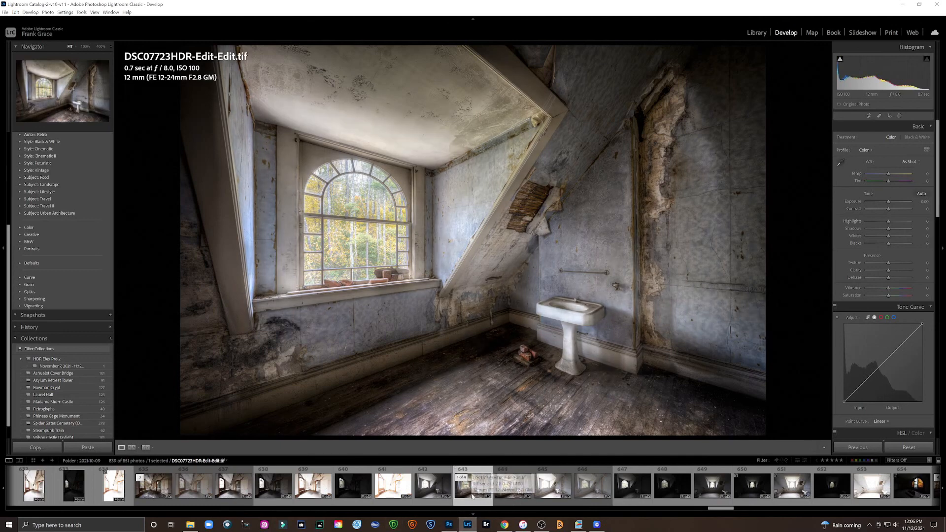
left_click(511, 496)
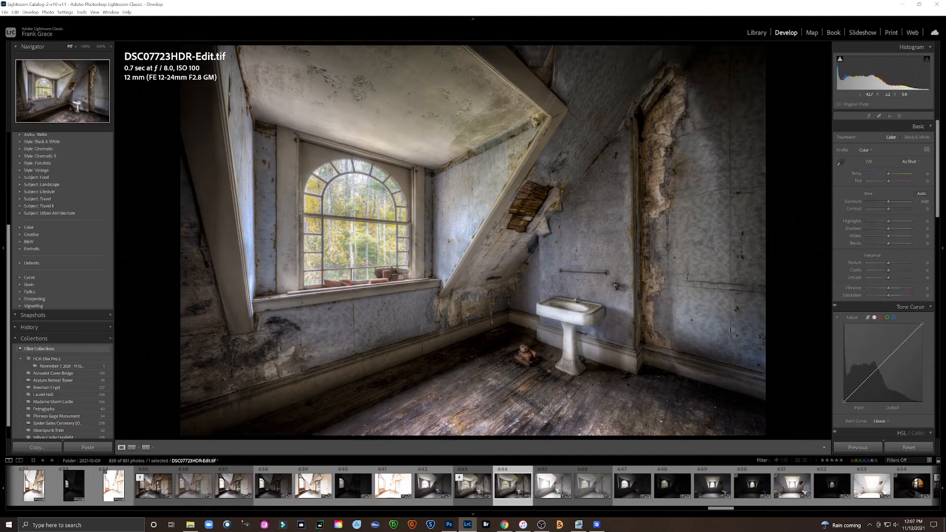
left_click(475, 493)
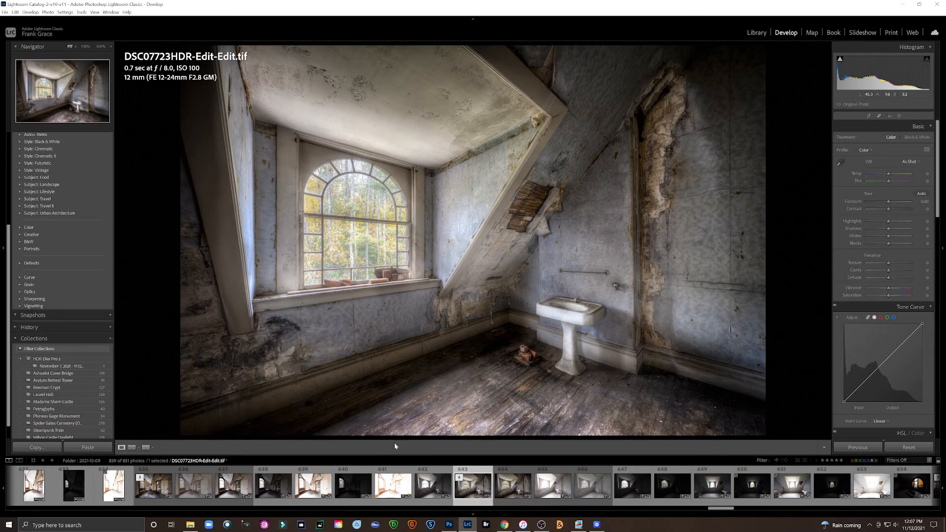
left_click(519, 489)
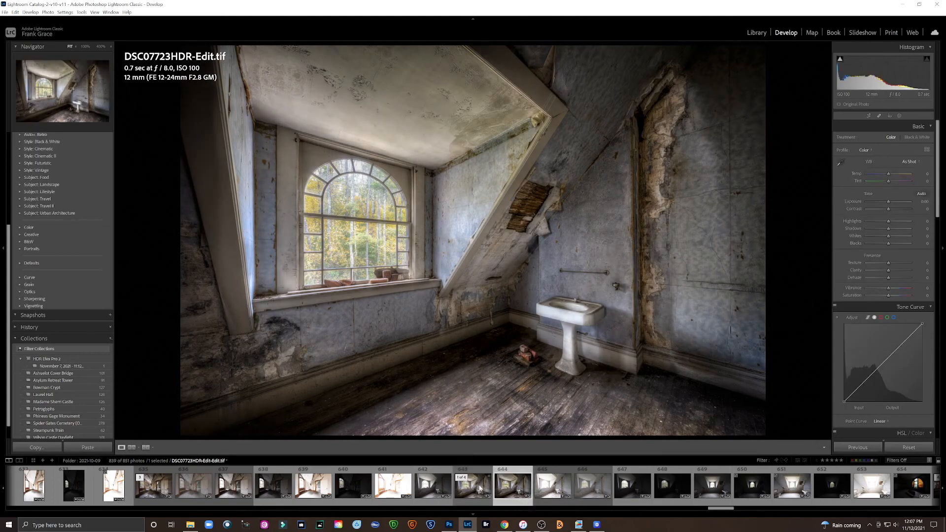
Select DSC07723HDR-Edit-Edit.tif, show the export options for it, and dismiss them
left_click(480, 488)
right_click(480, 488)
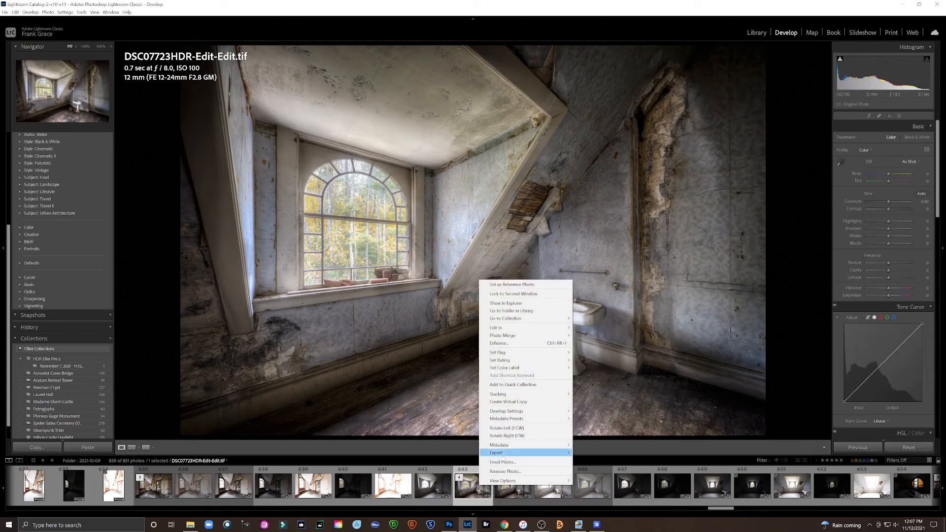
mouse_move(523, 453)
left_click(591, 310)
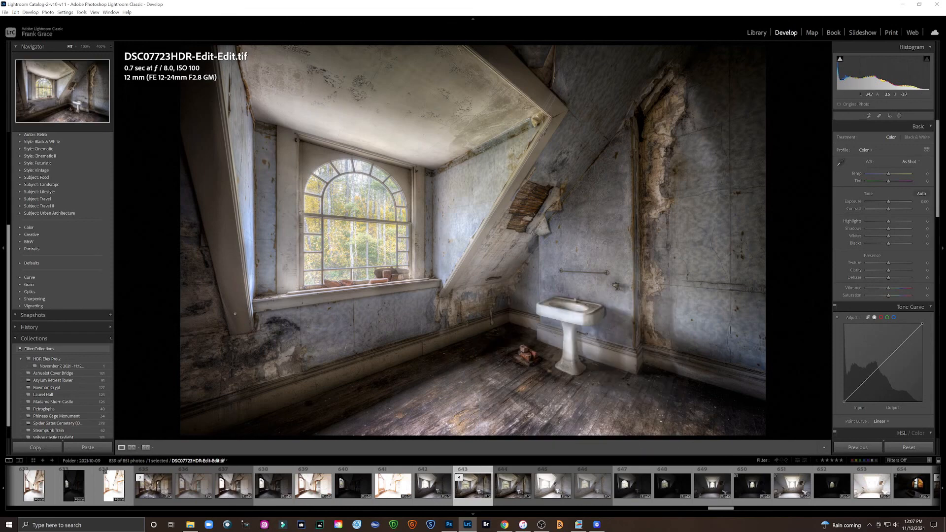
View the lamp-and-doorway room photo as DSC07718.ARW, DSC07718HDR.tif and the finished DSC07718HDR-Edit.tif in turn
left_click(244, 488)
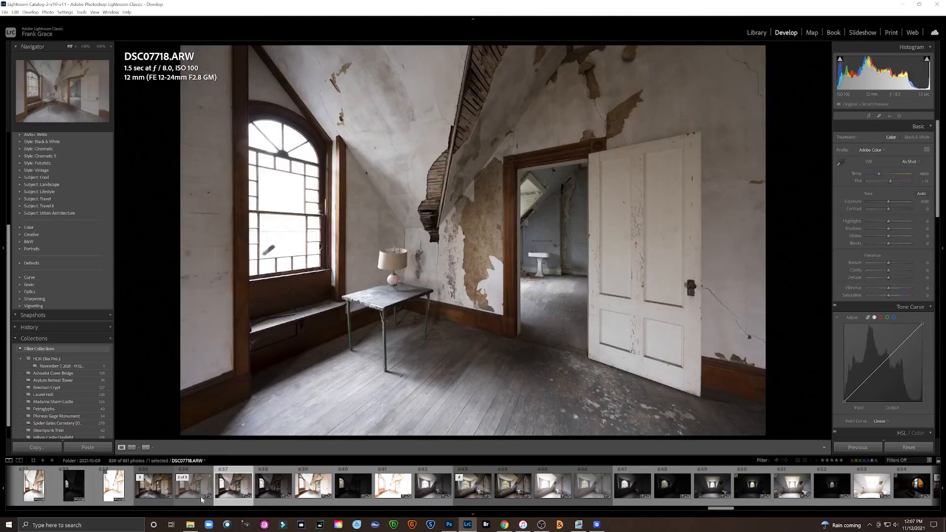
left_click(201, 499)
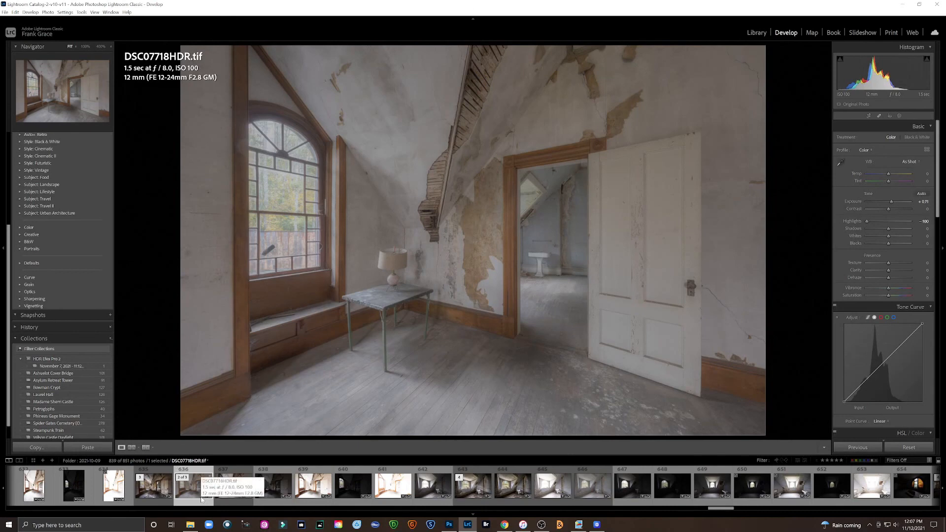
left_click(151, 493)
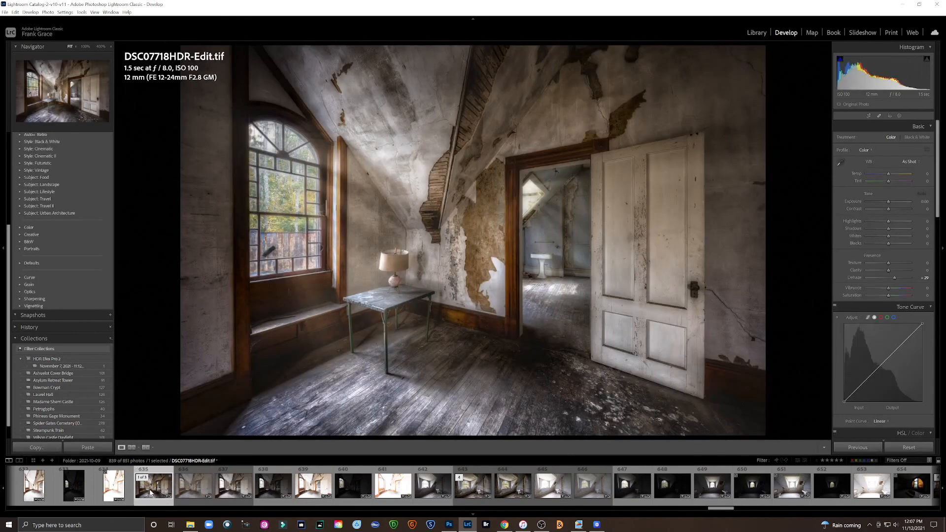